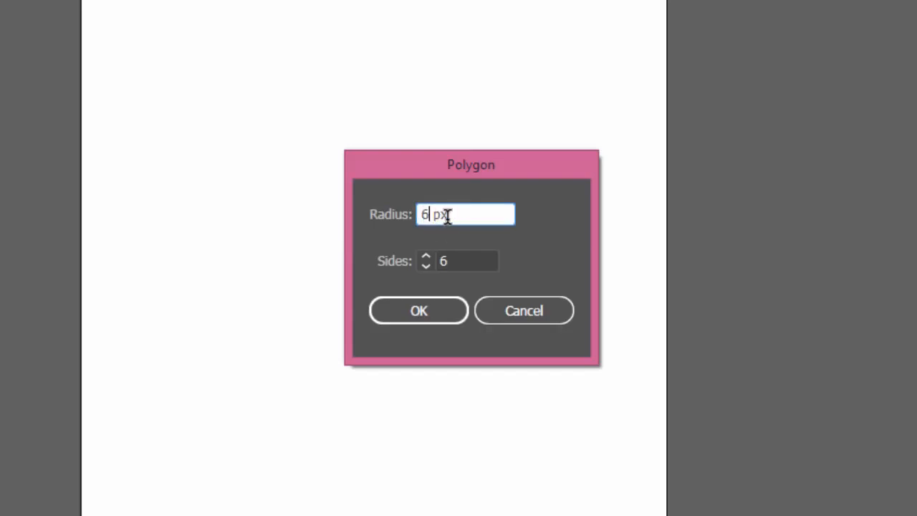
# Step: Create a six-sided polygon near the middle of the artboard with the Polygon tool
pyautogui.click(423, 312)
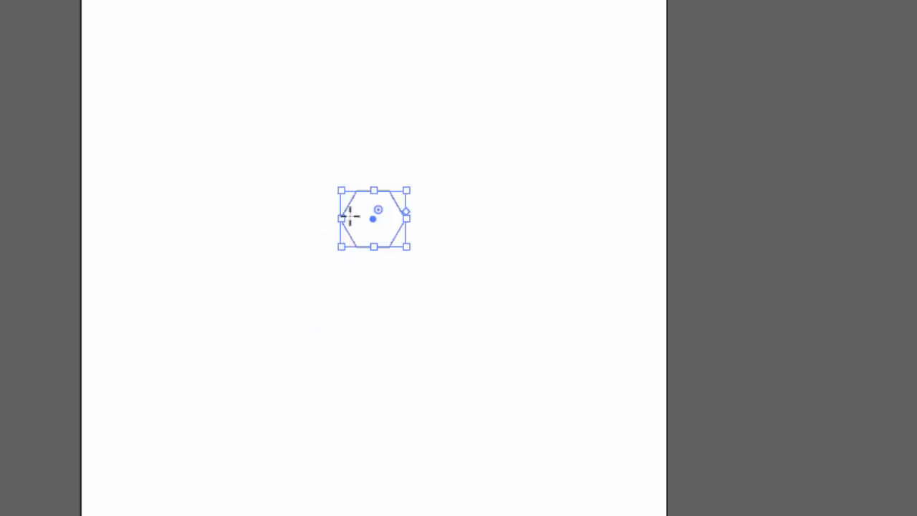
pyautogui.click(14, 75)
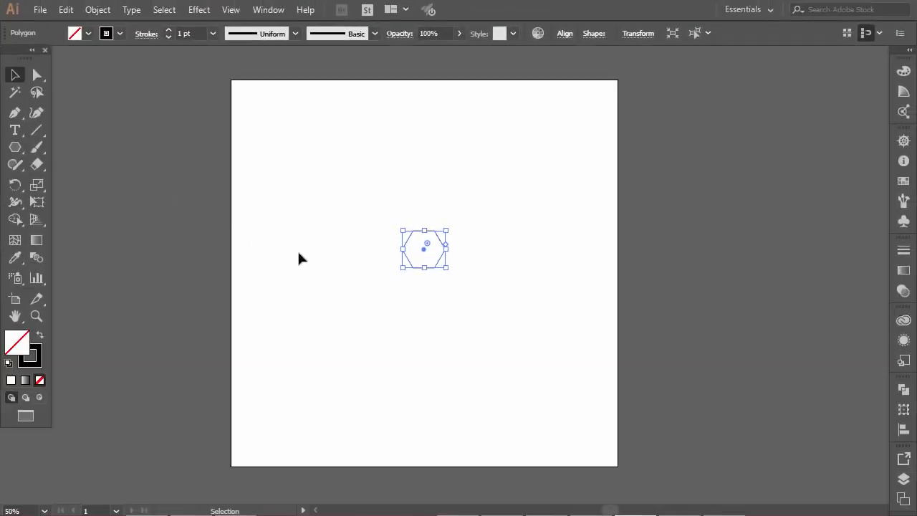
pyautogui.click(299, 258)
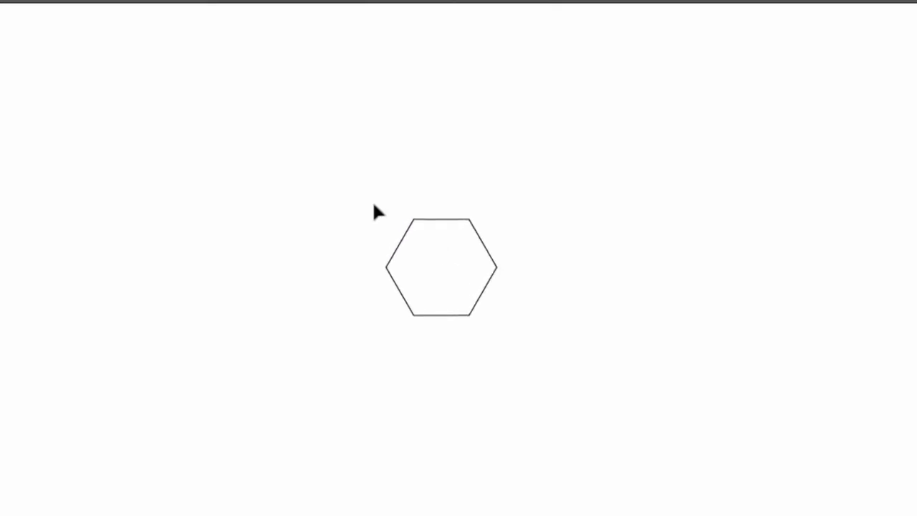
# Step: Rotate the hexagon 90° about its centre so that it stands on a point, and deselect it
pyautogui.moveTo(372, 200); pyautogui.dragTo(598, 322)
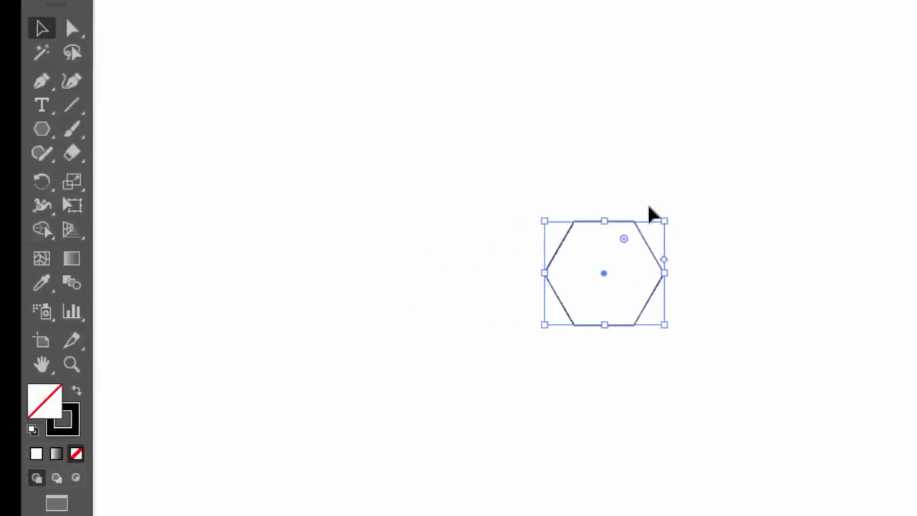
pyautogui.click(43, 182)
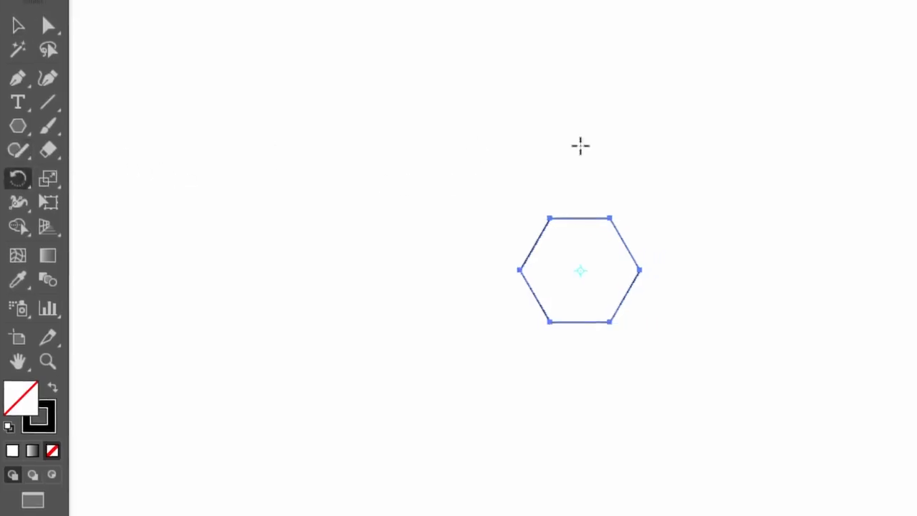
pyautogui.moveTo(581, 147); pyautogui.dragTo(423, 195)
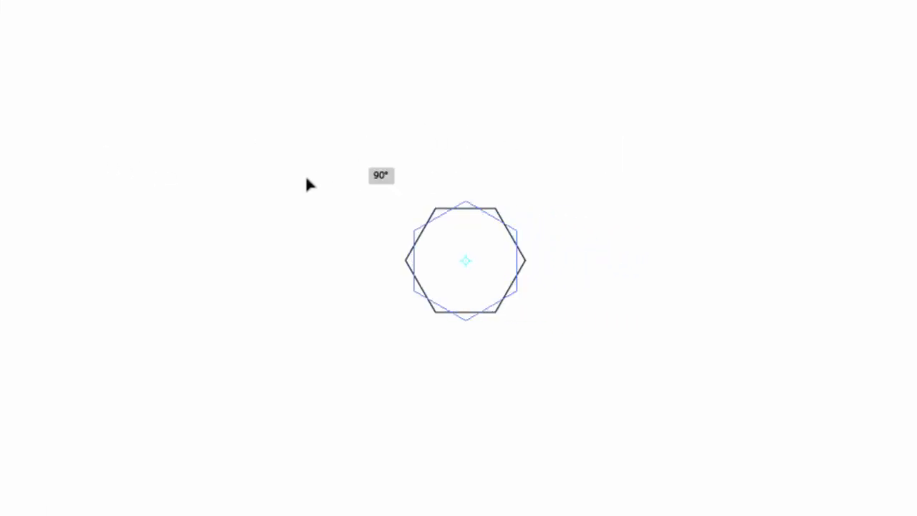
pyautogui.moveTo(308, 185); pyautogui.dragTo(308, 185)
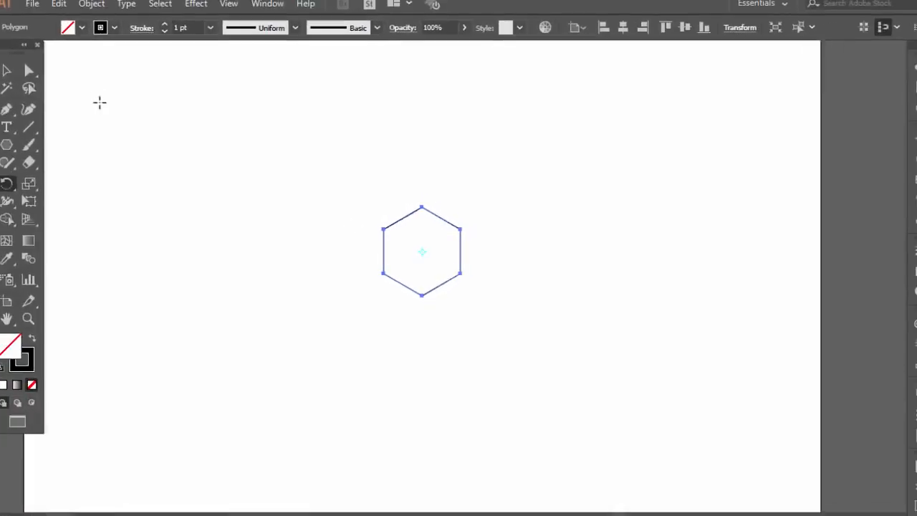
pyautogui.click(7, 70)
pyautogui.click(301, 192)
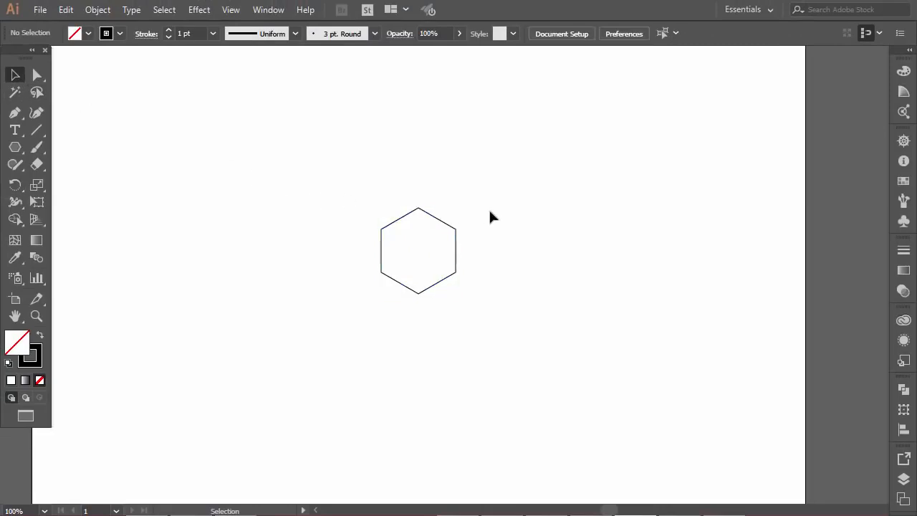
# Step: Move the hexagon from the middle of the artboard into the artboard's upper-left corner
pyautogui.hotkey('ctrl', '-')
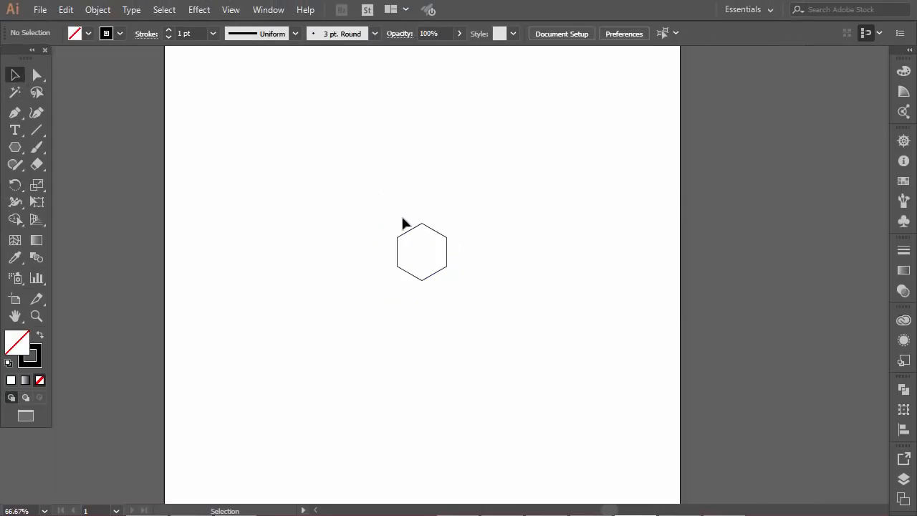
pyautogui.scroll(1, 403, 223)
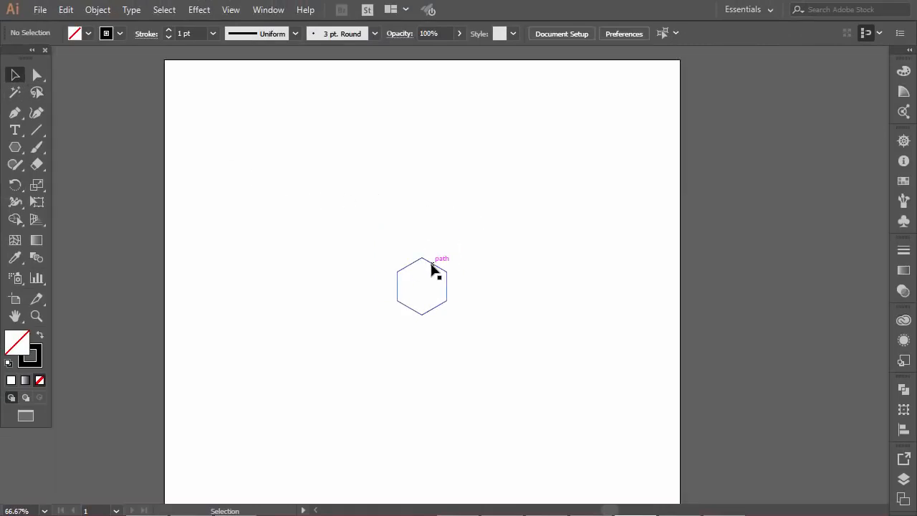
pyautogui.click(434, 270)
pyautogui.moveTo(433, 269); pyautogui.dragTo(251, 133)
pyautogui.moveTo(359, 186); pyautogui.dragTo(290, 95)
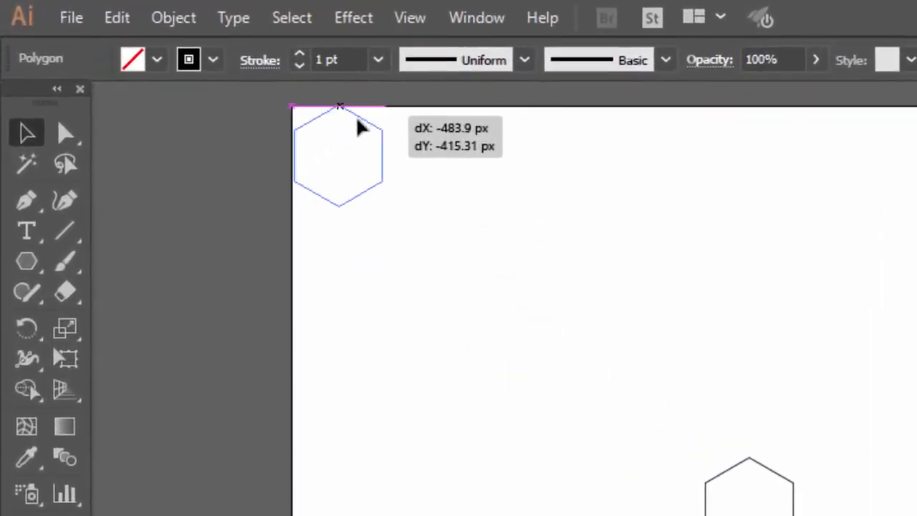
pyautogui.moveTo(359, 127); pyautogui.dragTo(360, 127)
pyautogui.click(421, 162)
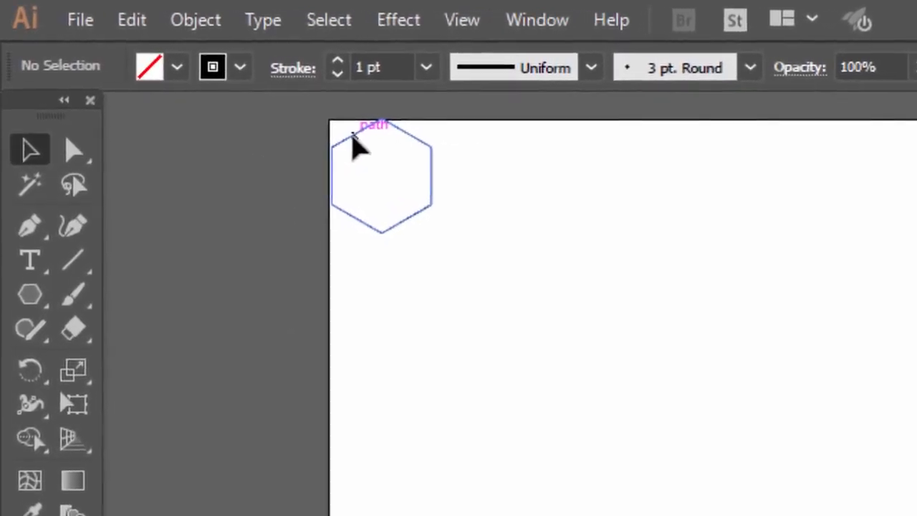
# Step: Fine-position the hexagon so its vertical side meets the artboard's left edge and its upper point meets the top edge
pyautogui.click(355, 139)
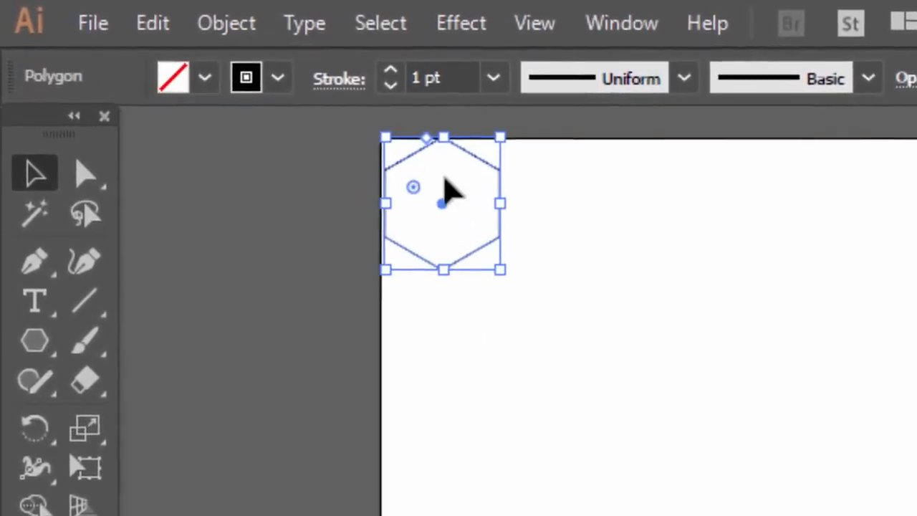
pyautogui.scroll(1, 444, 177)
pyautogui.scroll(2, 428, 189)
pyautogui.scroll(3, 373, 289)
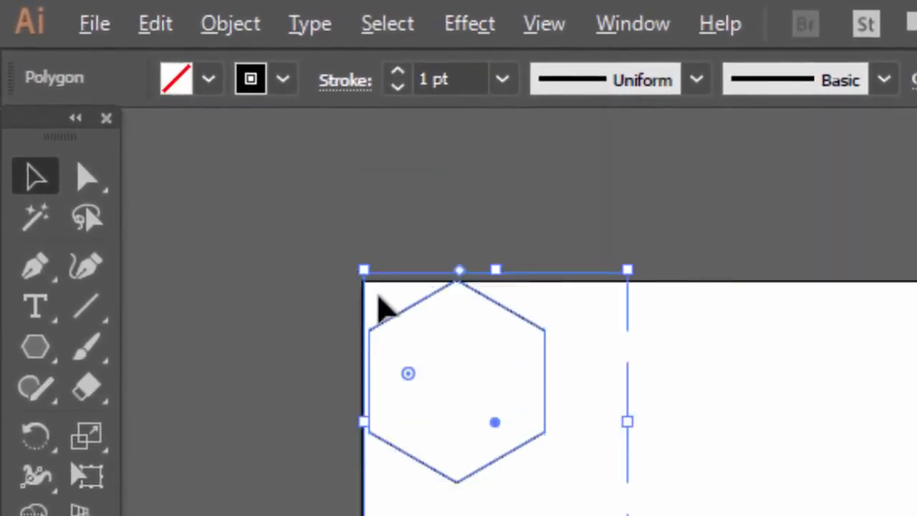
pyautogui.moveTo(374, 364); pyautogui.dragTo(355, 364)
pyautogui.click(653, 213)
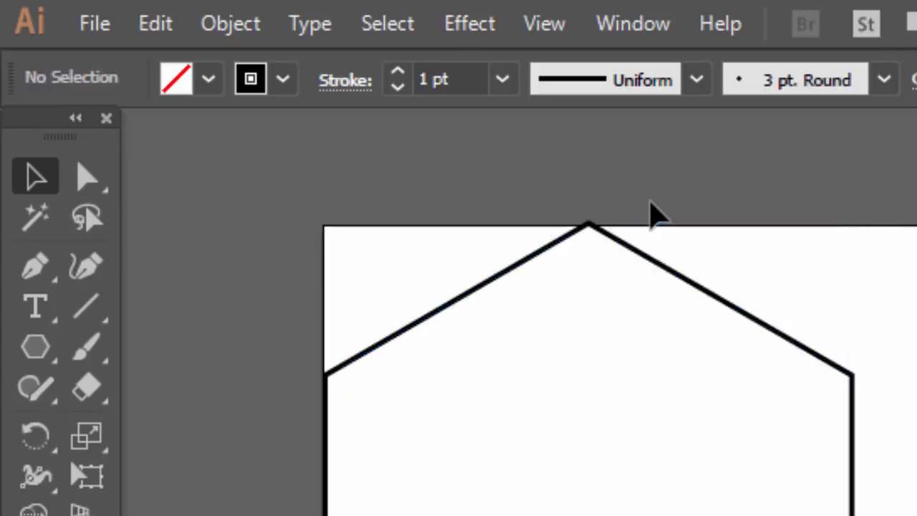
pyautogui.moveTo(629, 248)
pyautogui.mouseDown()
pyautogui.moveTo(629, 261)
pyautogui.moveTo(626, 252)
pyautogui.mouseUp()
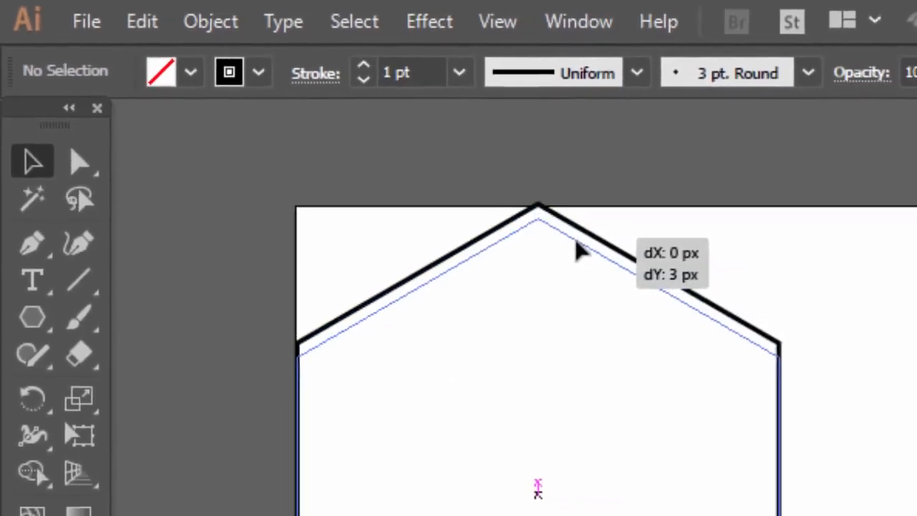
pyautogui.moveTo(511, 207); pyautogui.dragTo(512, 200)
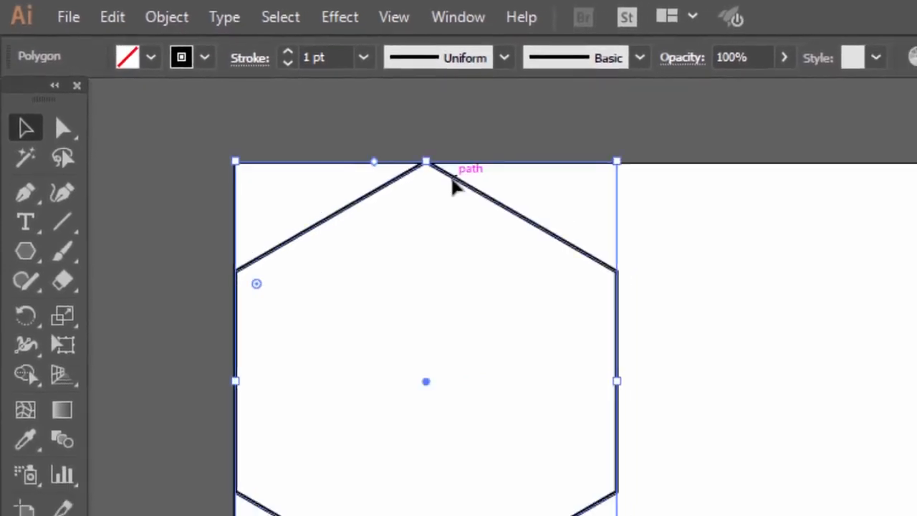
pyautogui.click(647, 158)
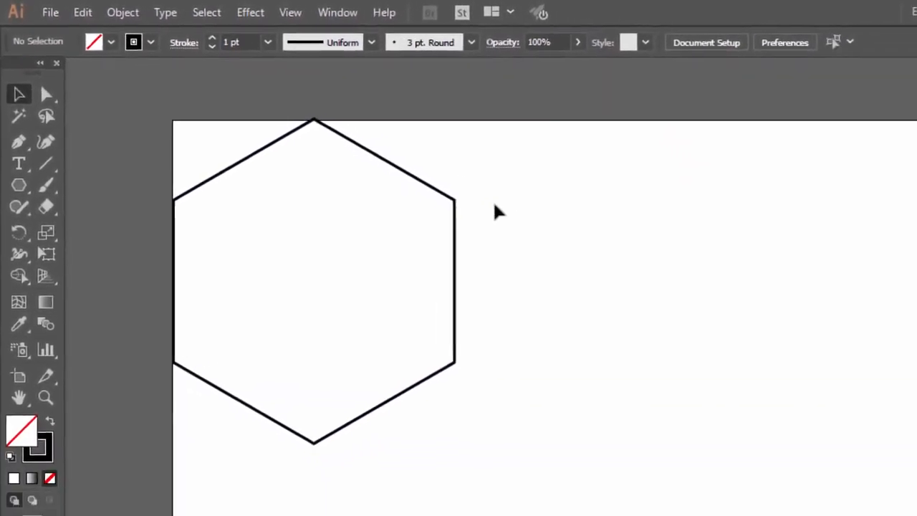
# Step: Check whether Smart Guides are enabled for the document
pyautogui.scroll(-1, 792, 265)
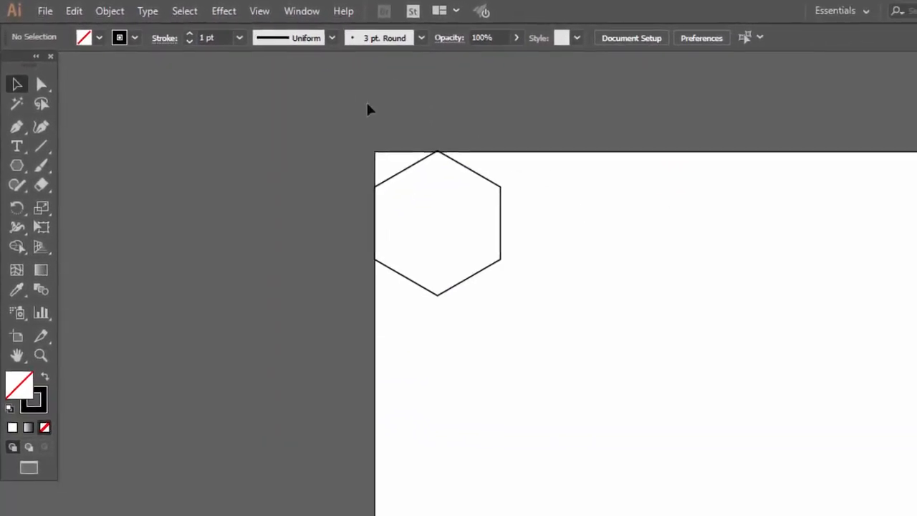
pyautogui.scroll(-2, 799, 233)
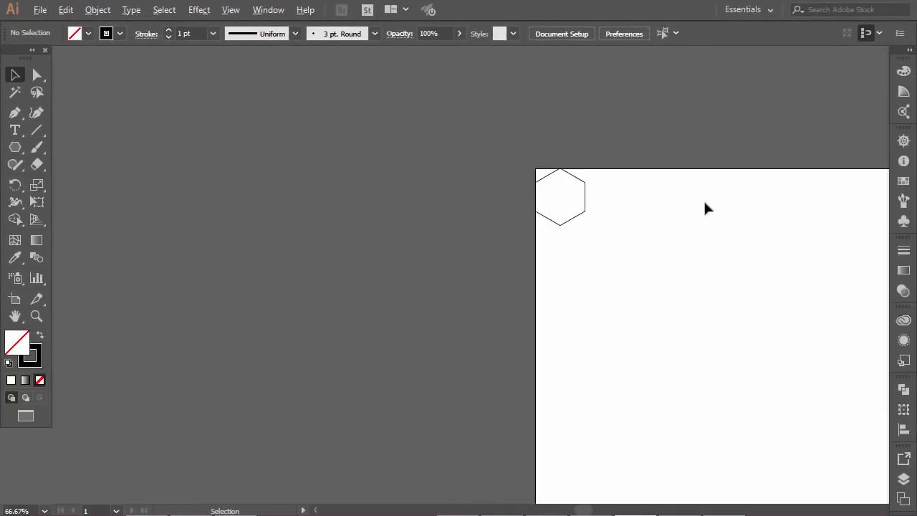
pyautogui.hscroll(5, 727, 221)
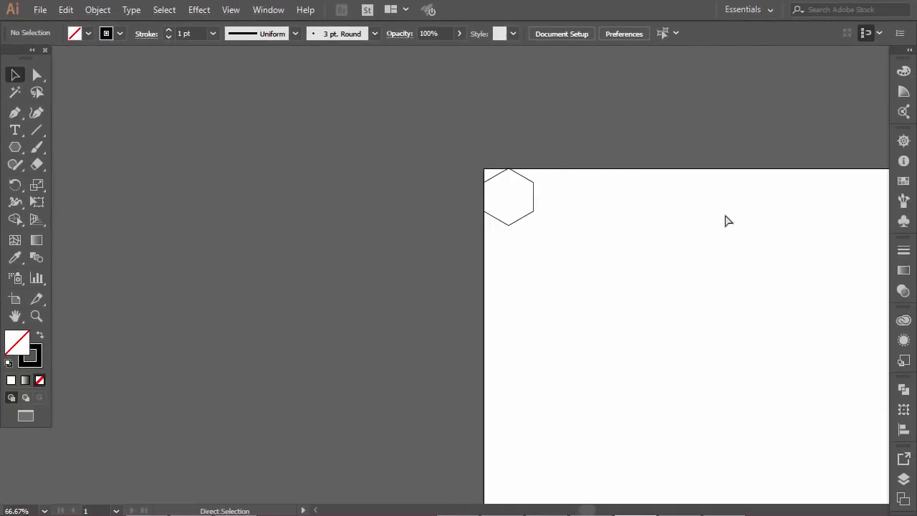
pyautogui.hscroll(2, 545, 194)
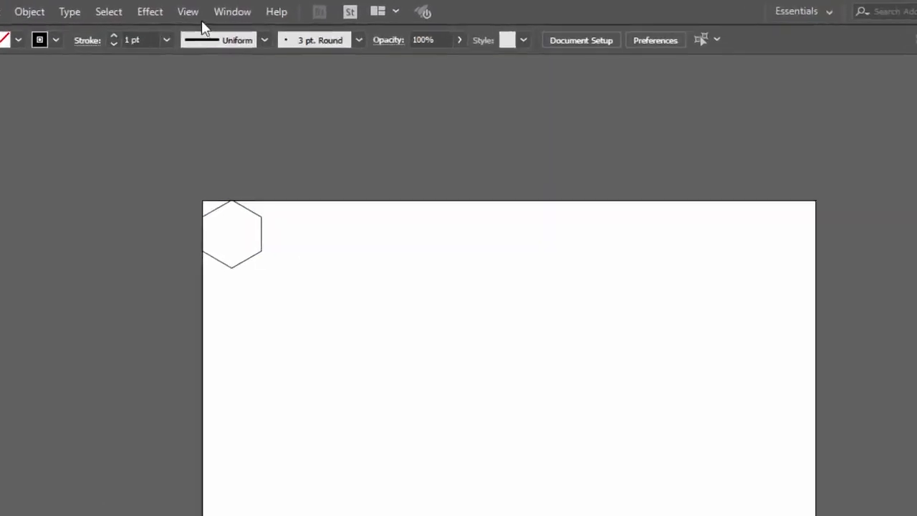
pyautogui.click(230, 10)
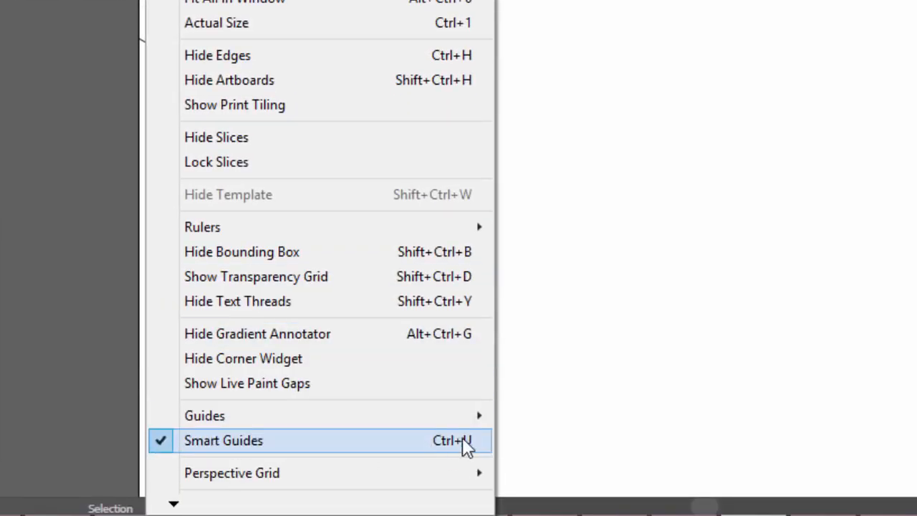
pyautogui.click(620, 204)
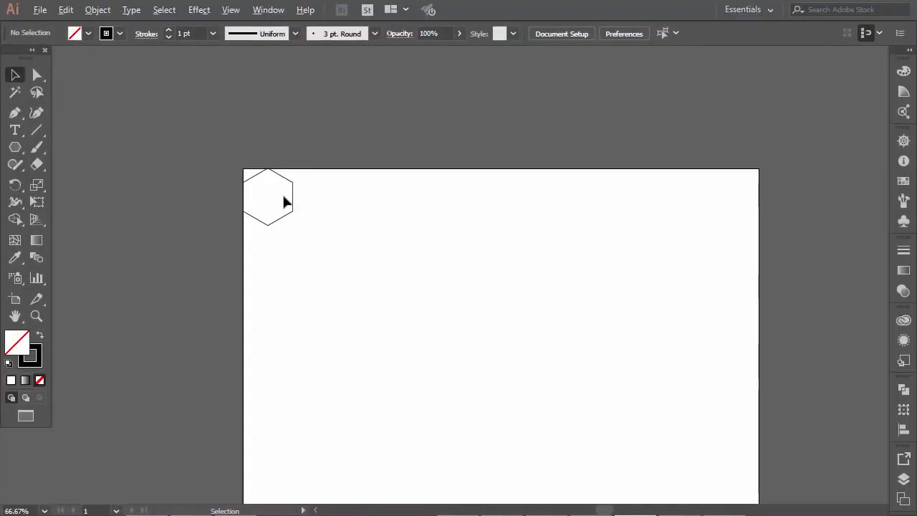
# Step: Duplicate the hexagon horizontally so the copy's left side coincides with the original's right side
pyautogui.scroll(2, 285, 203)
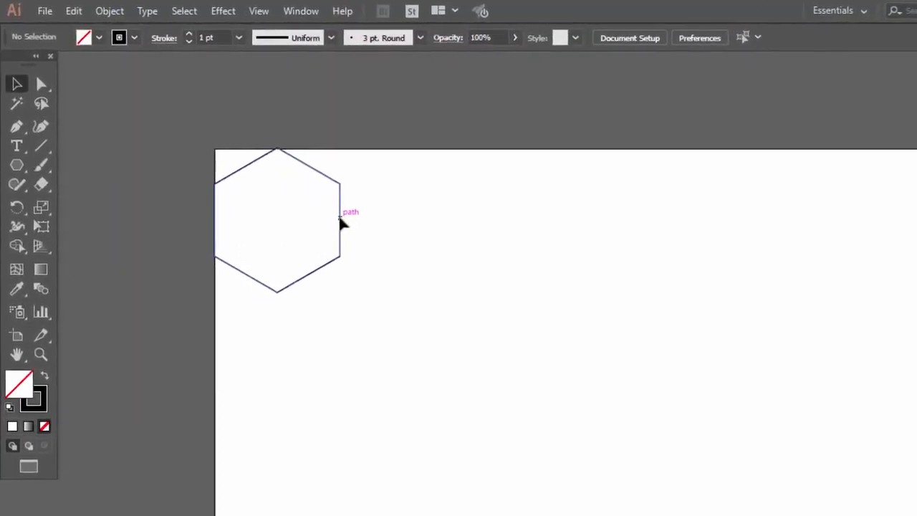
pyautogui.moveTo(341, 224); pyautogui.dragTo(458, 224)
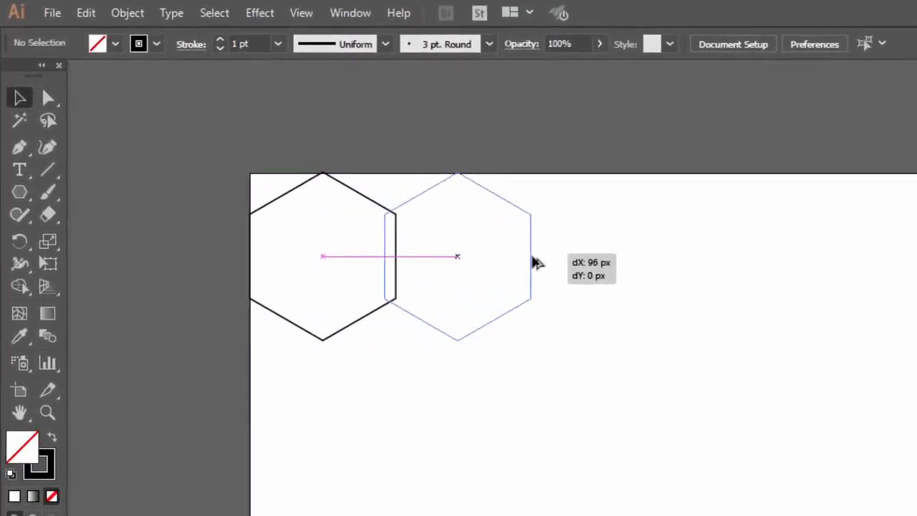
pyautogui.moveTo(534, 263); pyautogui.dragTo(545, 261)
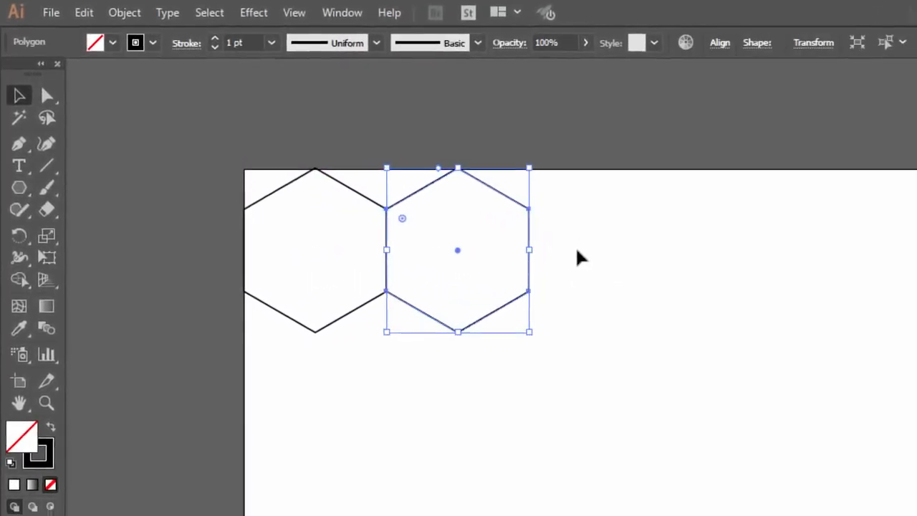
# Step: Repeat the hexagon duplication until the row of eleven hexagons extends past the artboard's right edge
pyautogui.scroll(-1, 633, 237)
pyautogui.press('a')
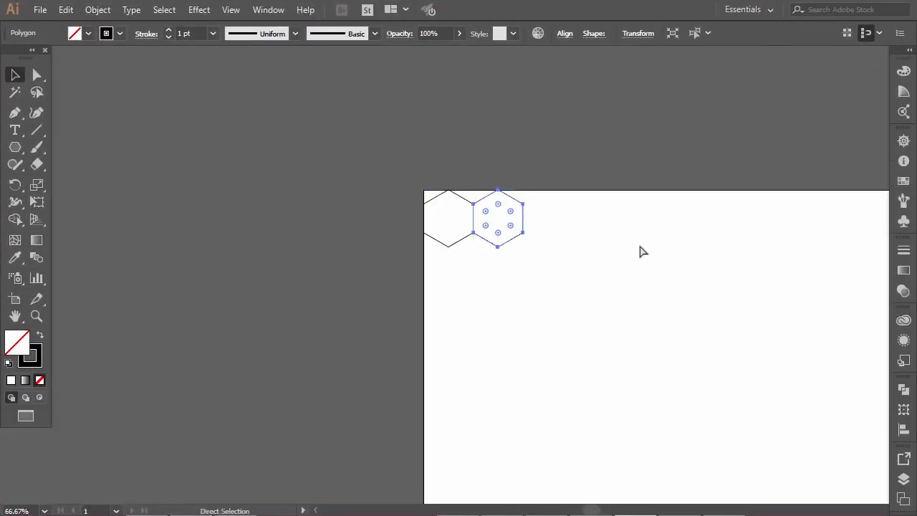
pyautogui.hscroll(3, 638, 250)
pyautogui.hscroll(2, 643, 256)
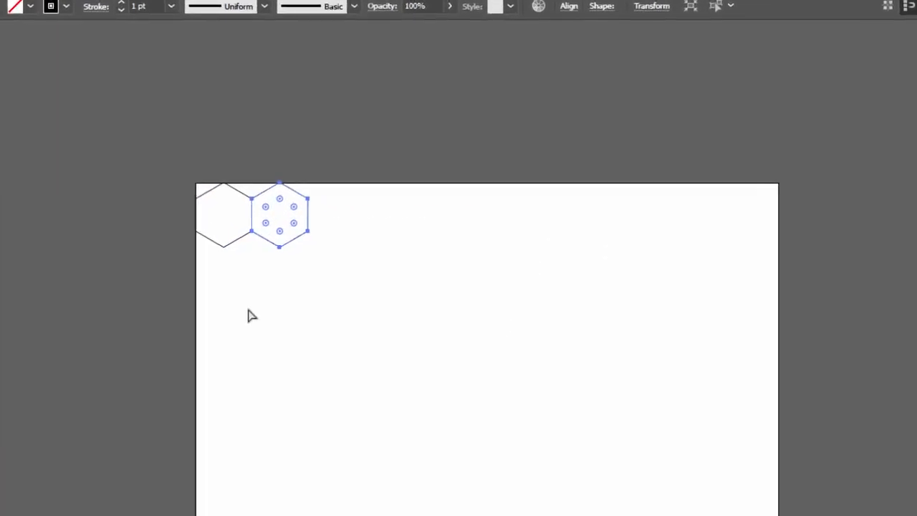
pyautogui.hotkey('ctrl', 'd')
pyautogui.hotkey('ctrl', 'd')
pyautogui.hotkey('ctrl', 'd')
pyautogui.hotkey('ctrl', 'd')
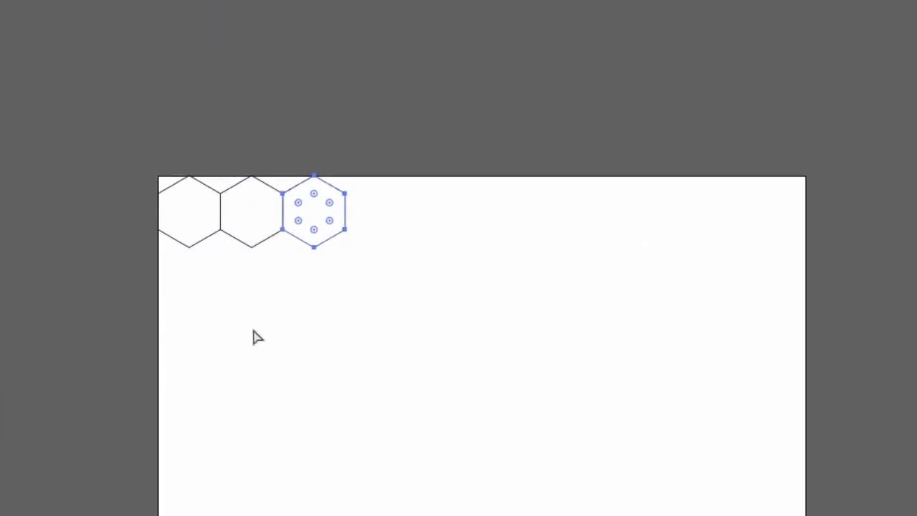
pyautogui.hotkey('ctrl', 'd')
pyautogui.hotkey('ctrl', 'd')
pyautogui.hotkey('ctrl', 'd')
pyautogui.hotkey('ctrl', 'd')
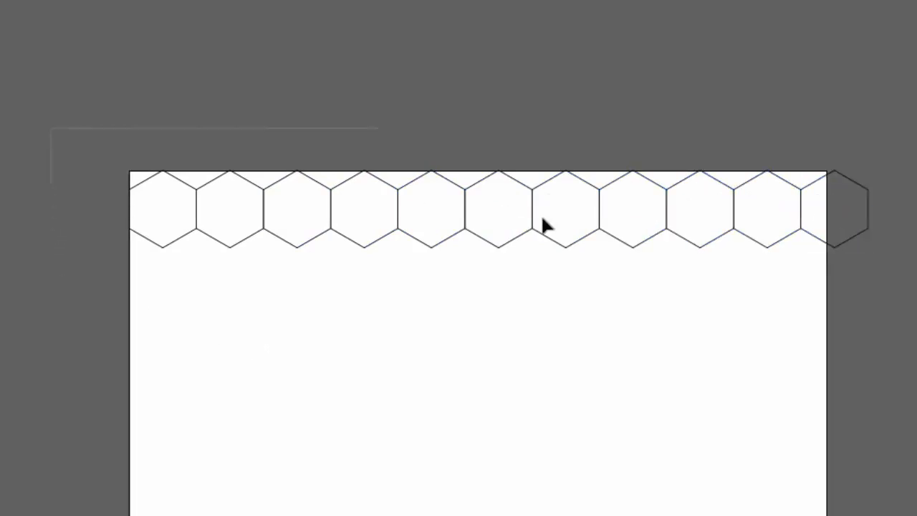
# Step: Duplicate the entire hexagon row and nest the copy directly below it, shifted half a hexagon to the left
pyautogui.moveTo(545, 225); pyautogui.dragTo(882, 266)
pyautogui.scroll(3, 607, 248)
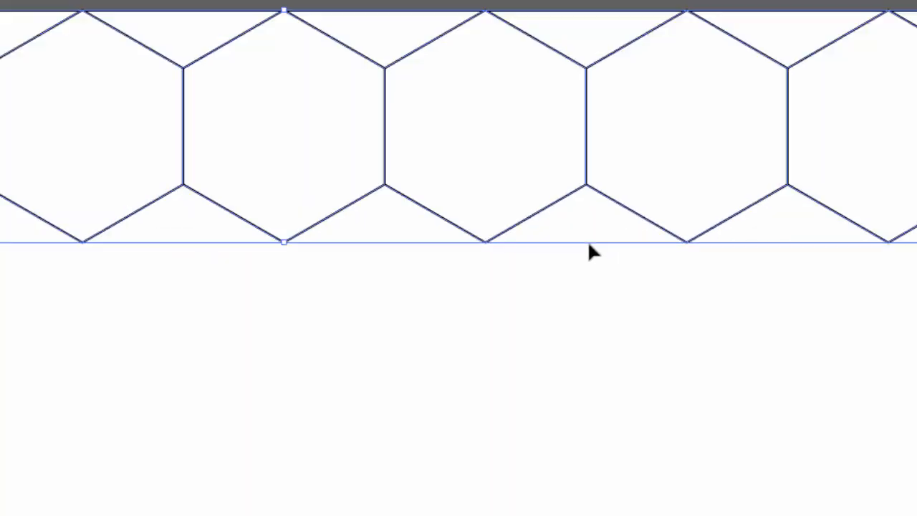
pyautogui.moveTo(543, 47); pyautogui.dragTo(465, 256)
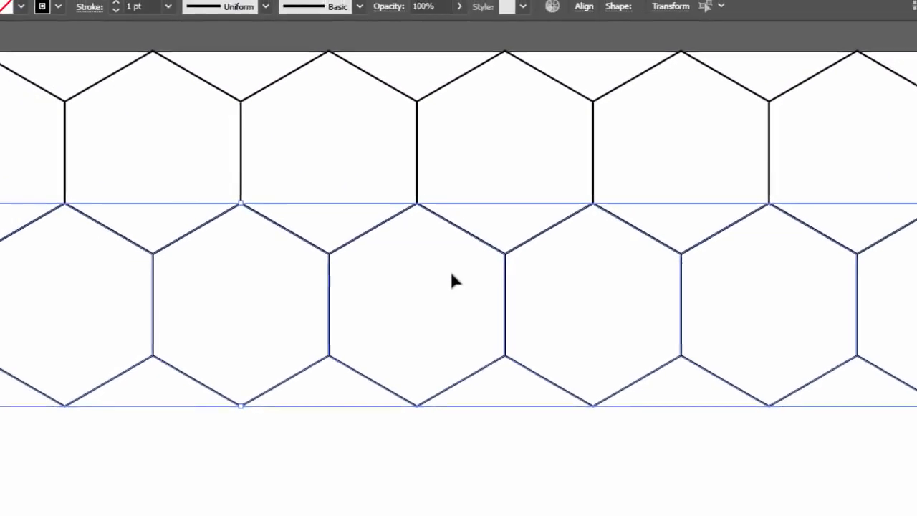
pyautogui.hotkey('ctrl', '-')
pyautogui.hotkey('ctrl', '-')
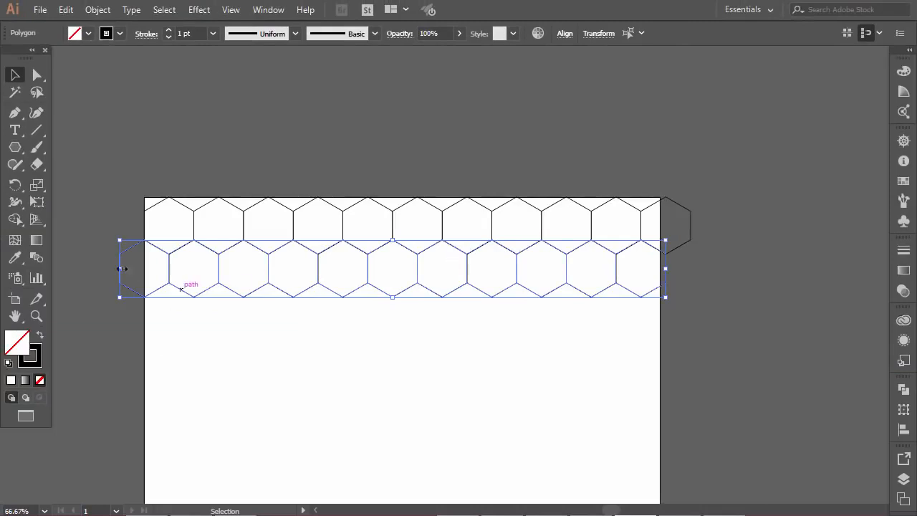
pyautogui.click(336, 341)
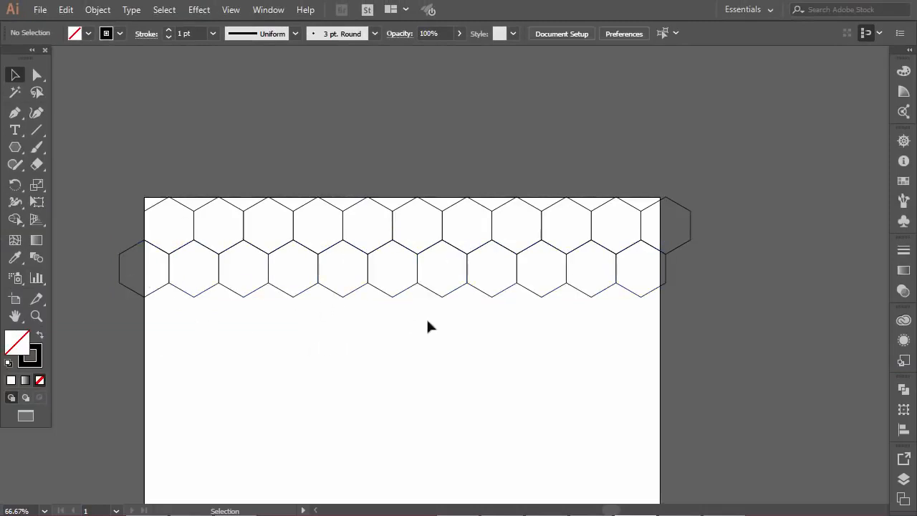
# Step: Duplicate both hexagon rows together straight down and nest the copy directly below the original pair
pyautogui.scroll(4, 432, 251)
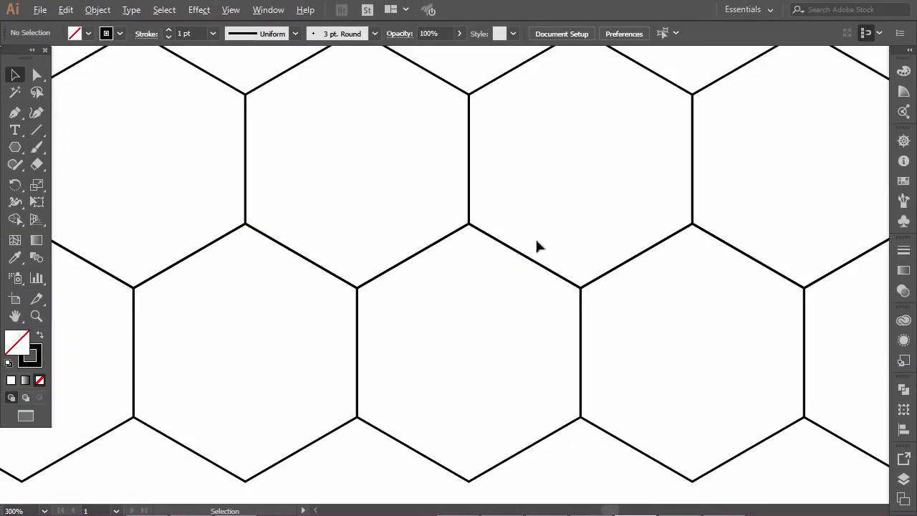
pyautogui.scroll(-4, 455, 323)
pyautogui.scroll(-3, 375, 342)
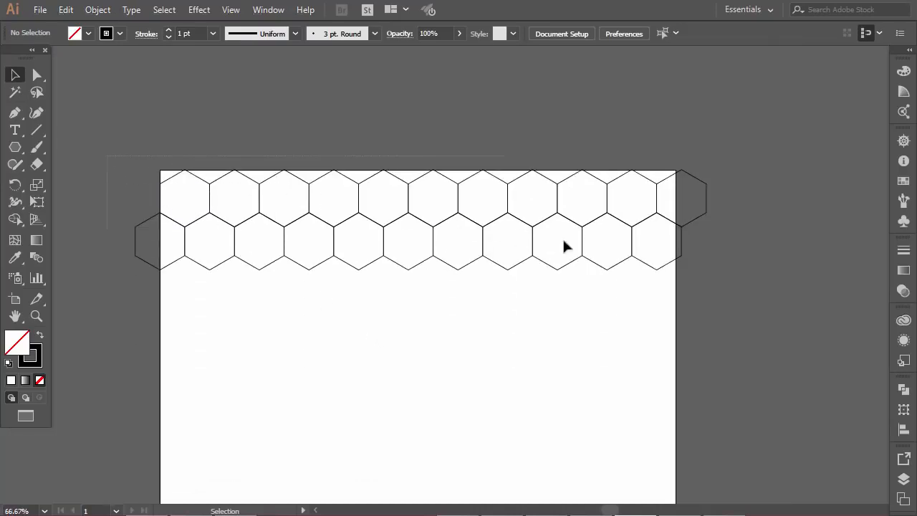
pyautogui.moveTo(564, 246); pyautogui.dragTo(705, 289)
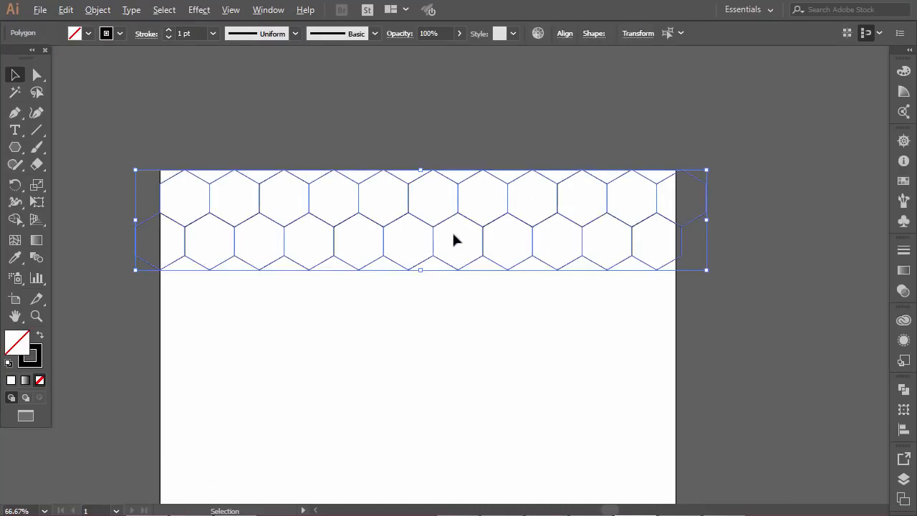
pyautogui.scroll(1, 452, 239)
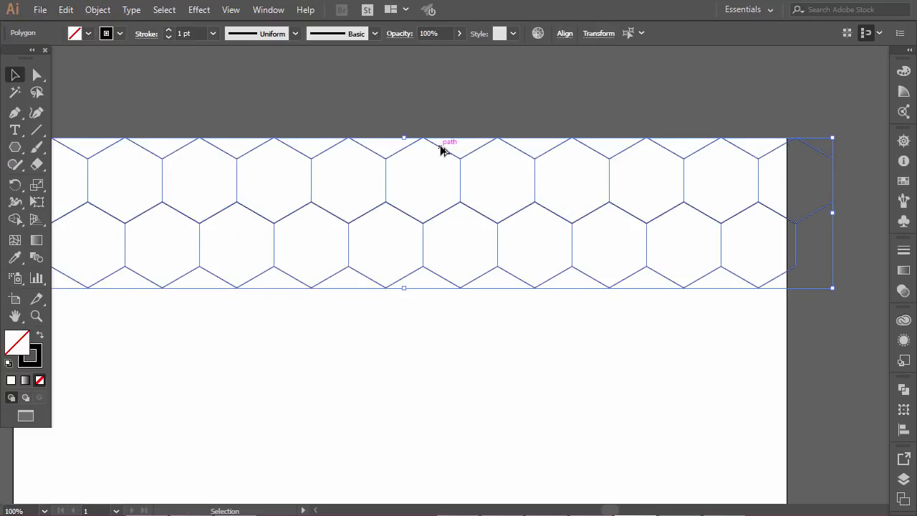
pyautogui.moveTo(448, 136); pyautogui.dragTo(448, 270)
pyautogui.moveTo(471, 232); pyautogui.dragTo(482, 222)
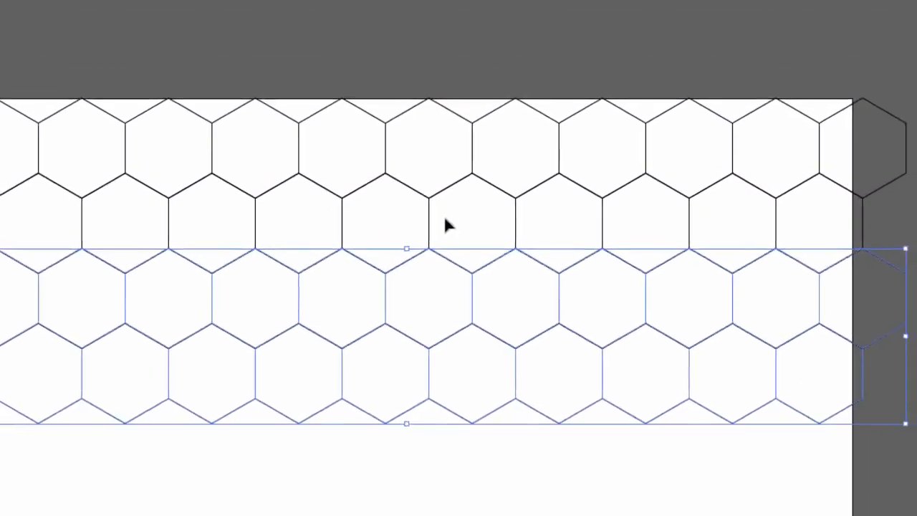
pyautogui.hscroll(-1, 430, 266)
pyautogui.scroll(-3, 430, 267)
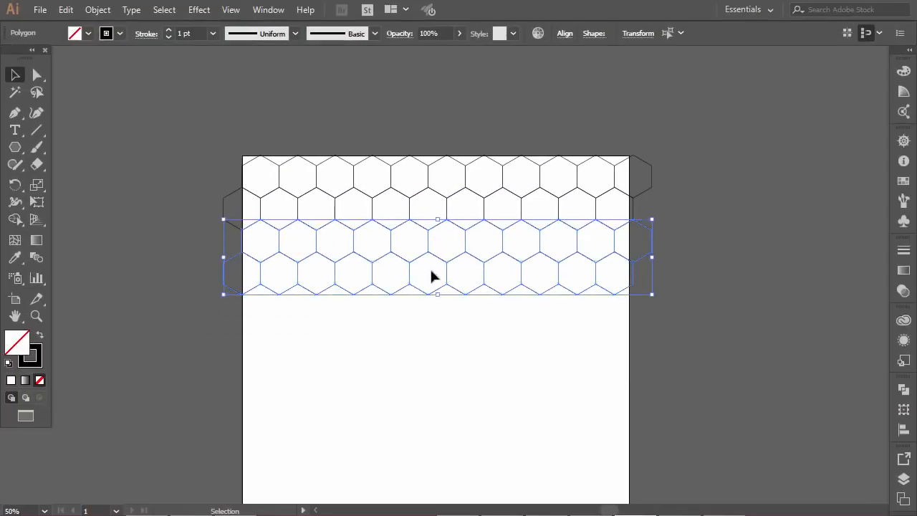
# Step: Repeat the two-row duplication until the honeycomb extends past the artboard's bottom edge, then deselect it
pyautogui.press('a')
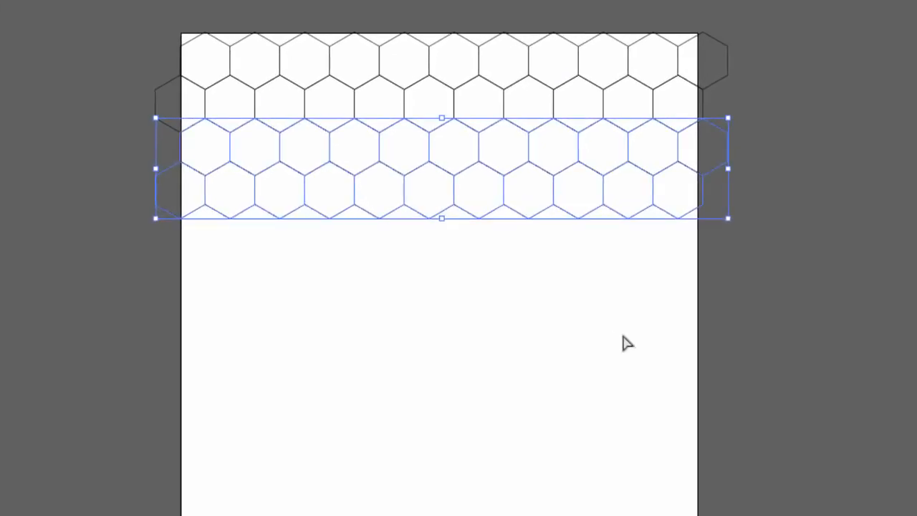
pyautogui.hotkey('ctrl', 'd')
pyautogui.hotkey('ctrl', 'd')
pyautogui.hotkey('ctrl', 'd')
pyautogui.hotkey('ctrl', 'd')
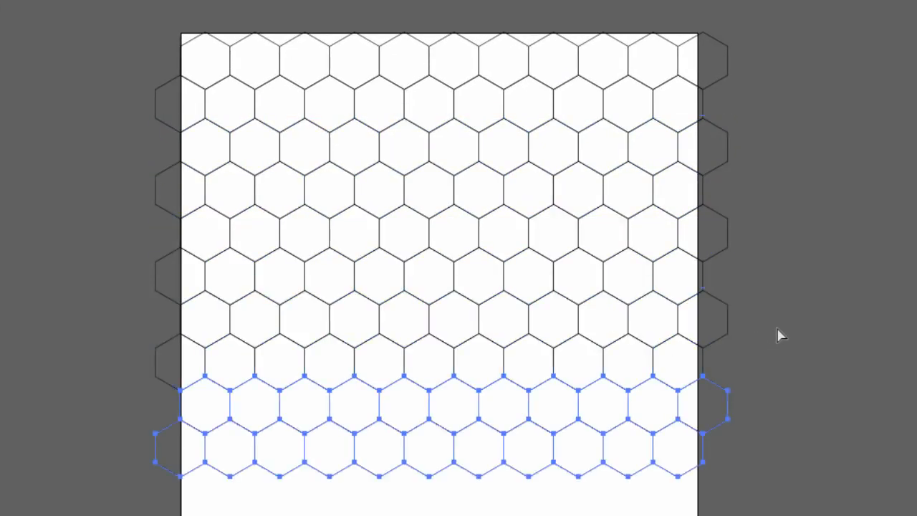
pyautogui.press('v')
pyautogui.scroll(-4, 783, 331)
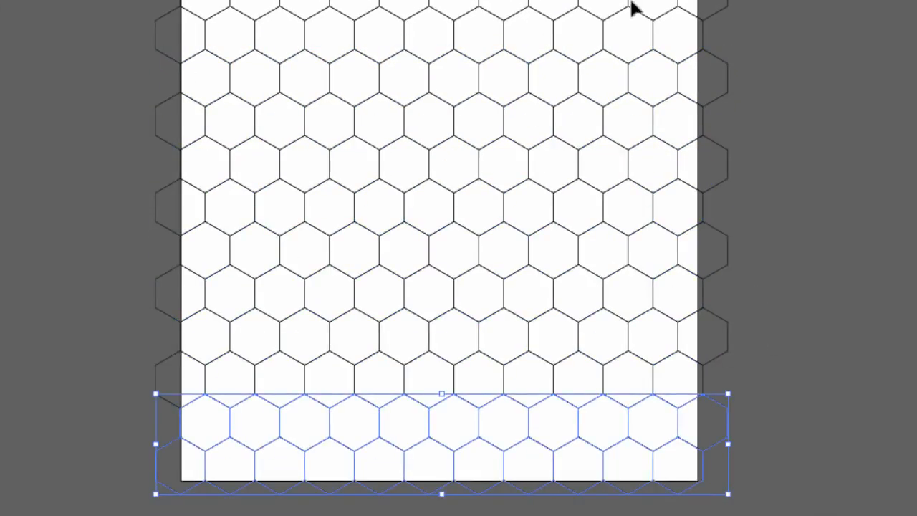
pyautogui.click(777, 43)
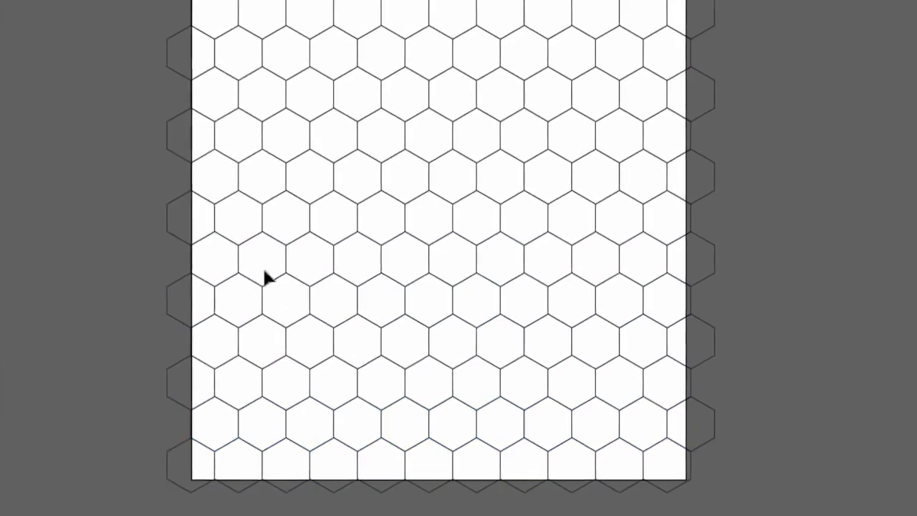
pyautogui.moveTo(168, 0); pyautogui.dragTo(766, 452)
pyautogui.press('a')
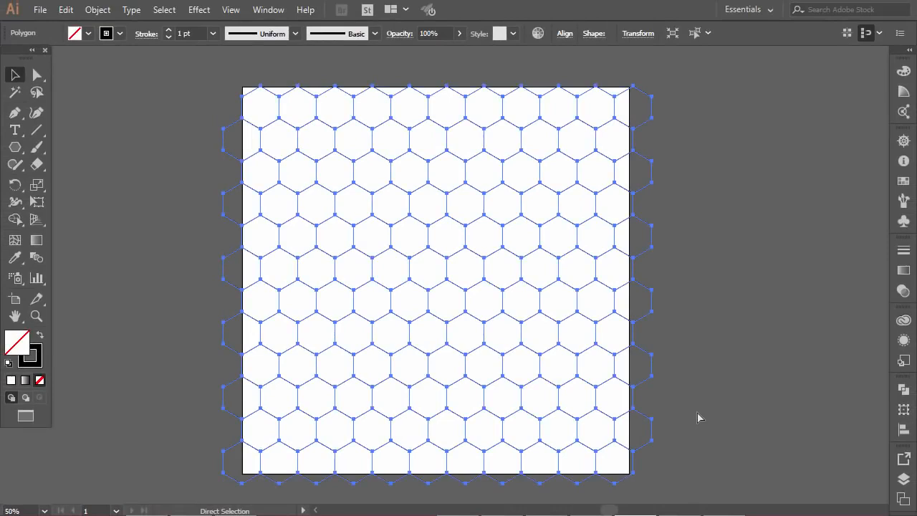
pyautogui.press('v')
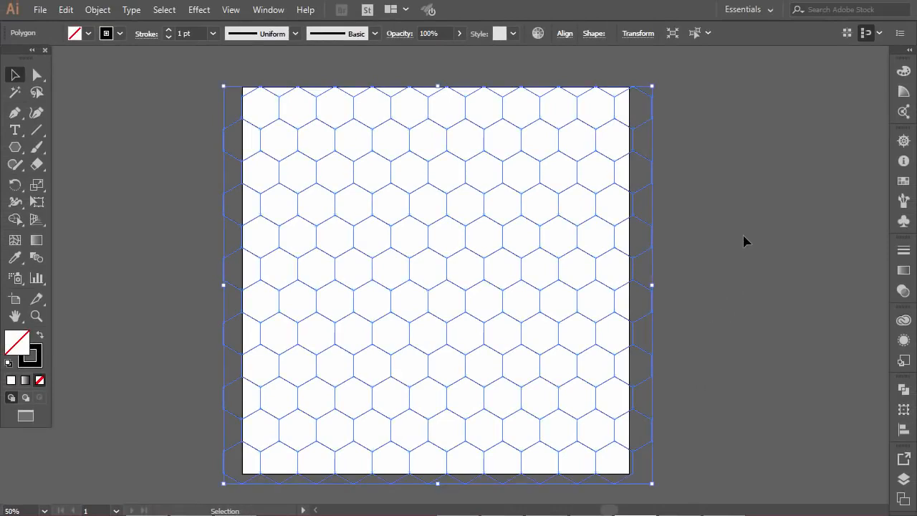
pyautogui.click(546, 273)
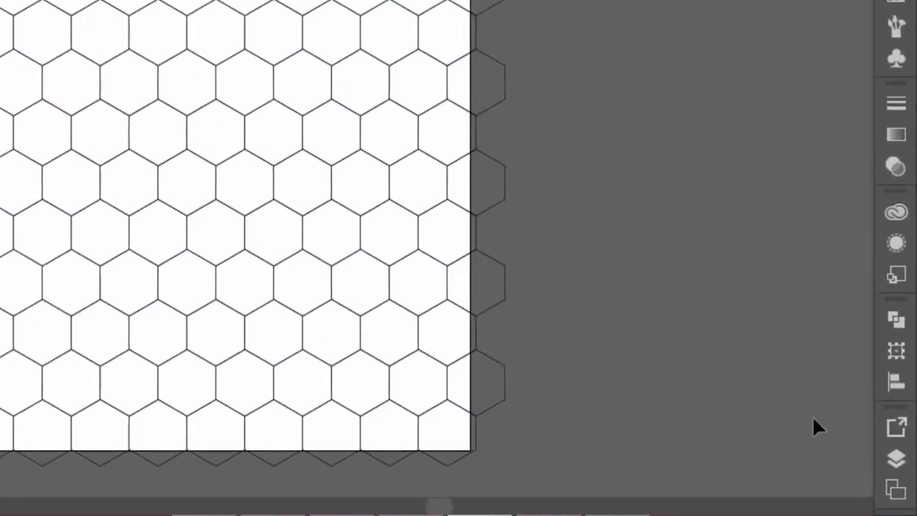
# Step: Lock Layer 1 containing the hexagon grid and add a new layer above it
pyautogui.click(904, 479)
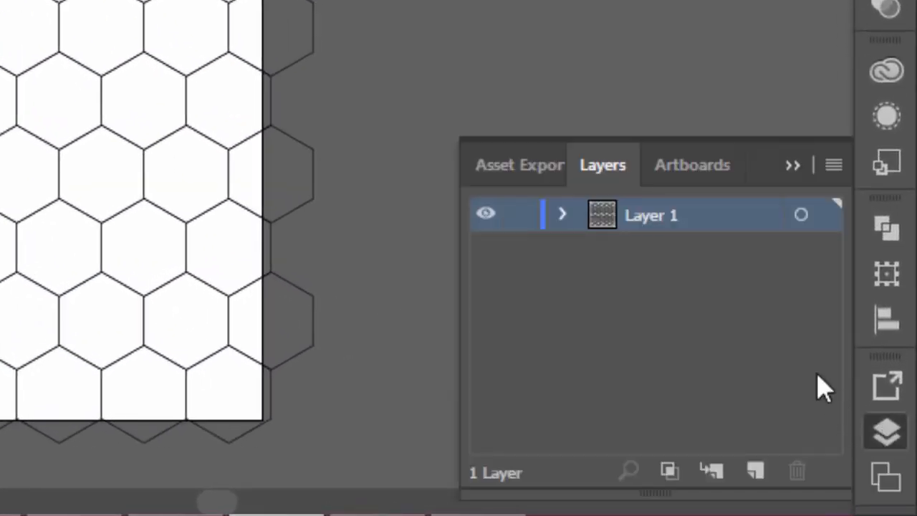
pyautogui.click(522, 215)
pyautogui.click(756, 472)
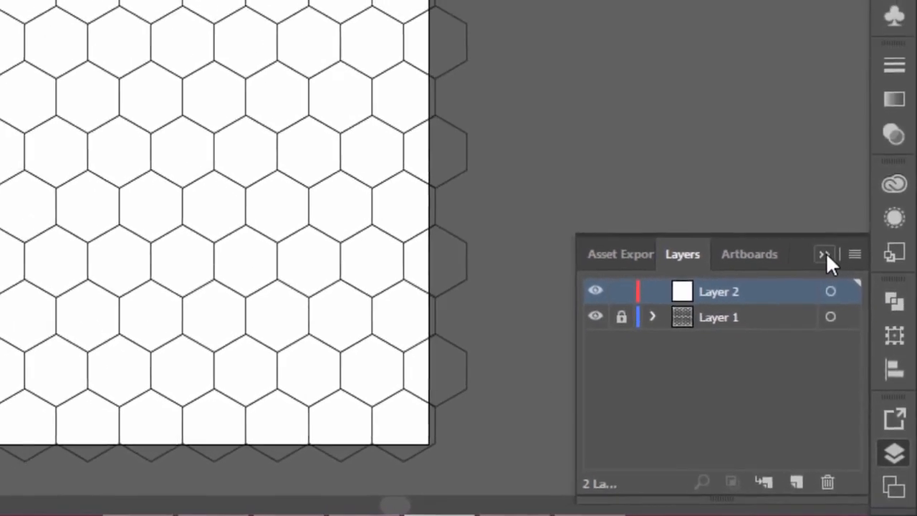
pyautogui.click(817, 233)
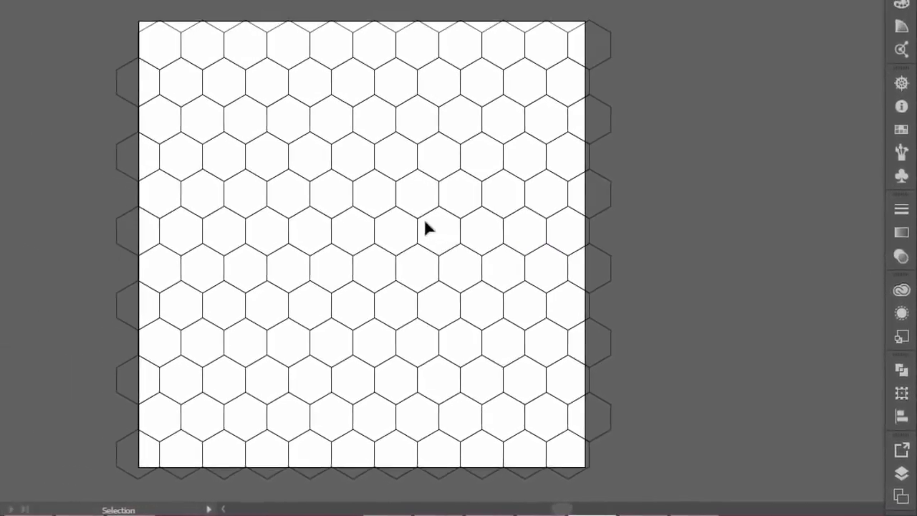
# Step: Draw a closed rhombus with the Pen tool as a cube's top face, using one hexagon's upper three corners and its center
pyautogui.scroll(1, 306, 118)
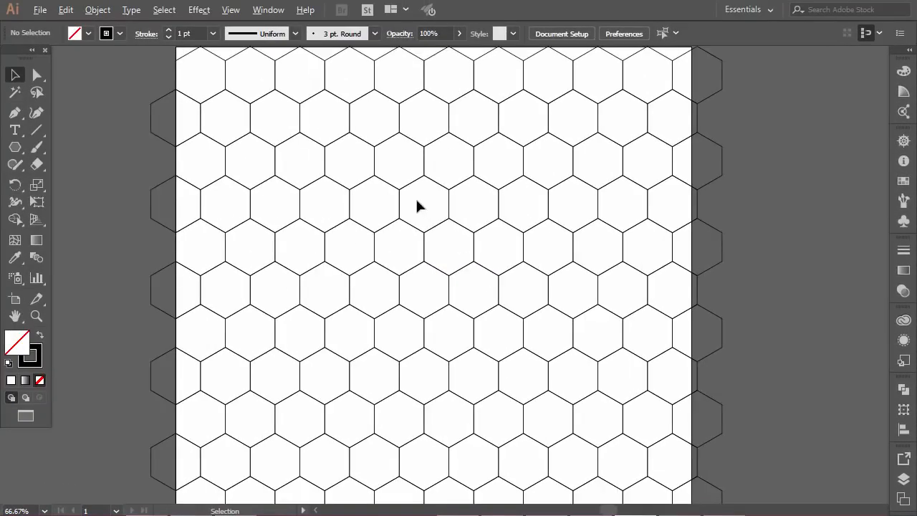
pyautogui.scroll(1, 594, 198)
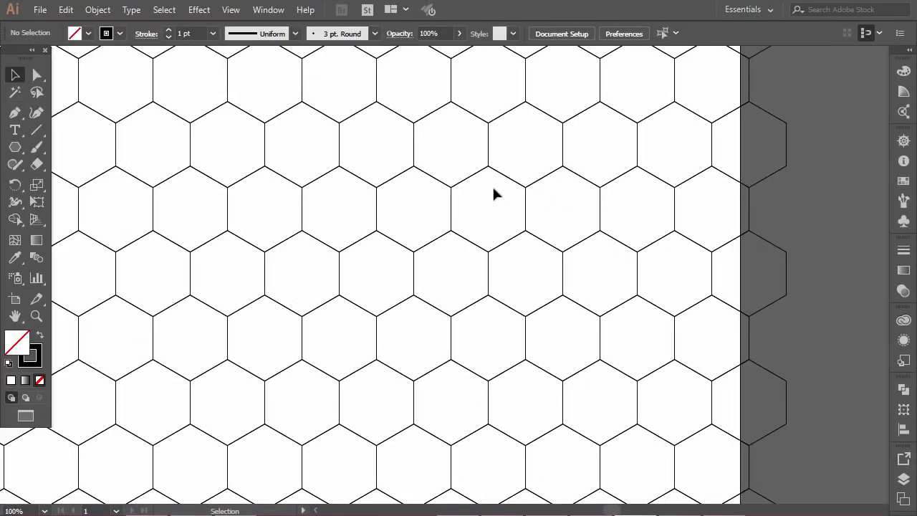
pyautogui.hscroll(-3, 473, 190)
pyautogui.scroll(1, 556, 198)
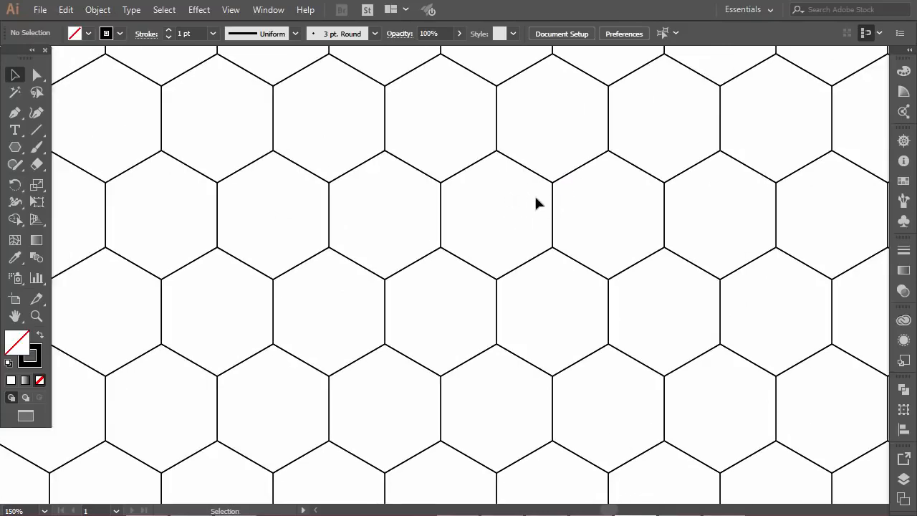
pyautogui.scroll(2, 652, 127)
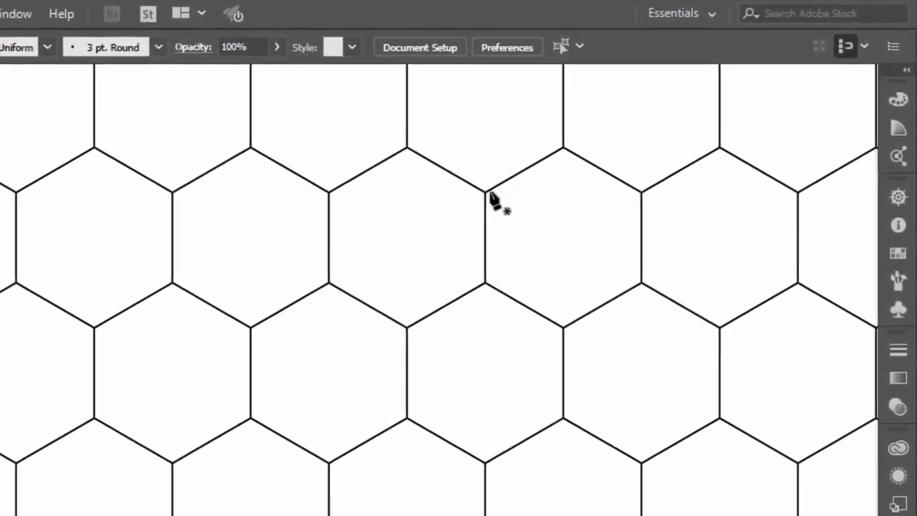
pyautogui.click(462, 204)
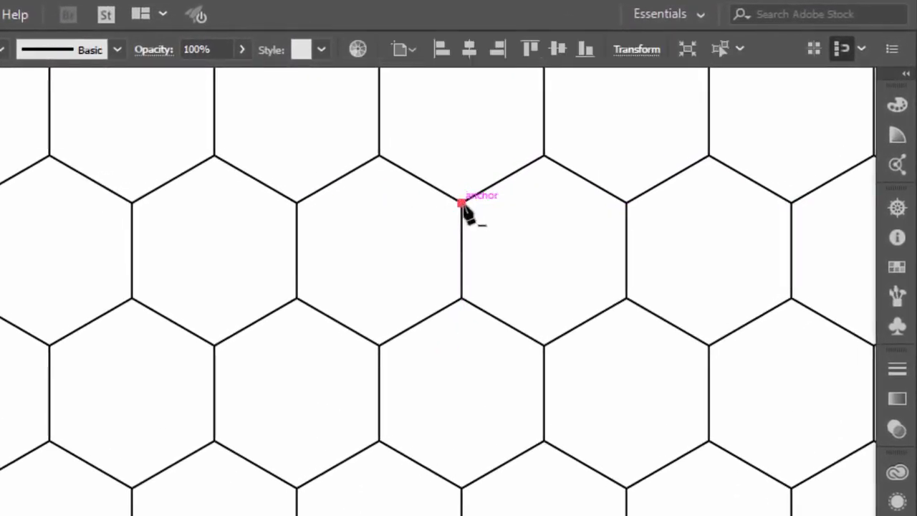
pyautogui.click(546, 250)
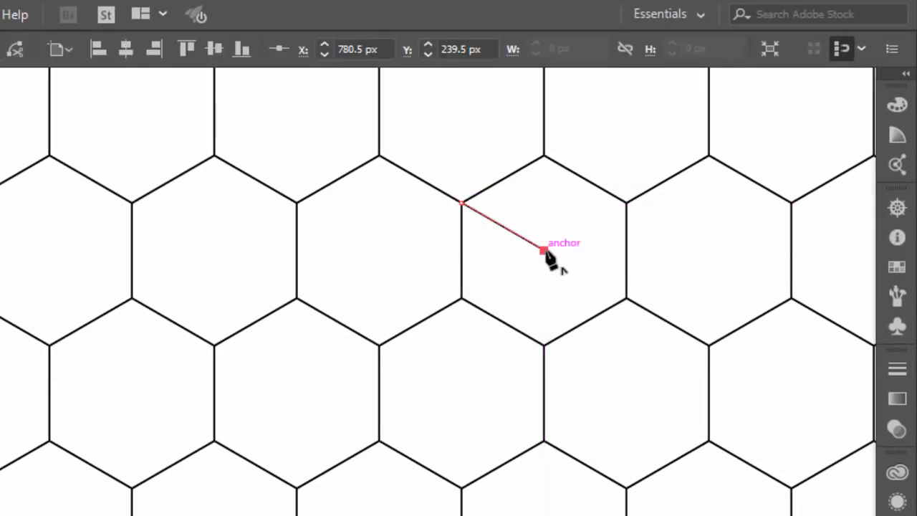
pyautogui.click(626, 205)
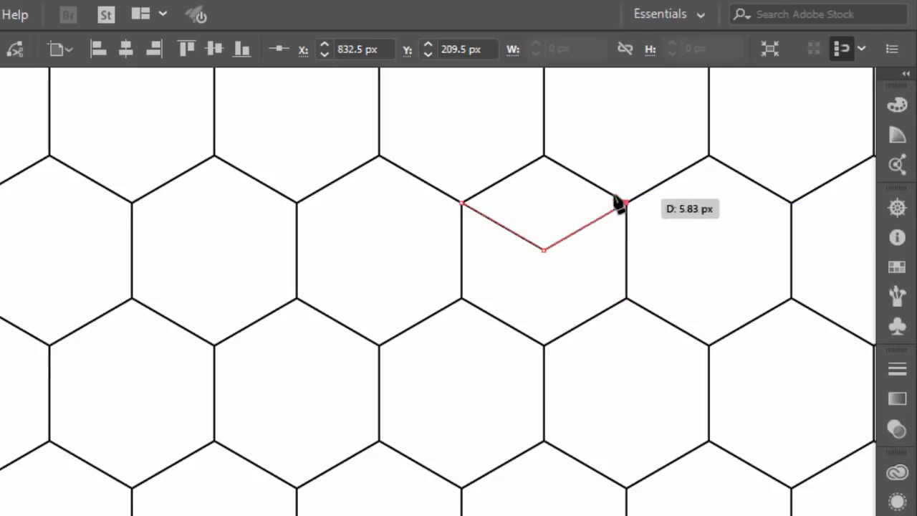
pyautogui.click(544, 155)
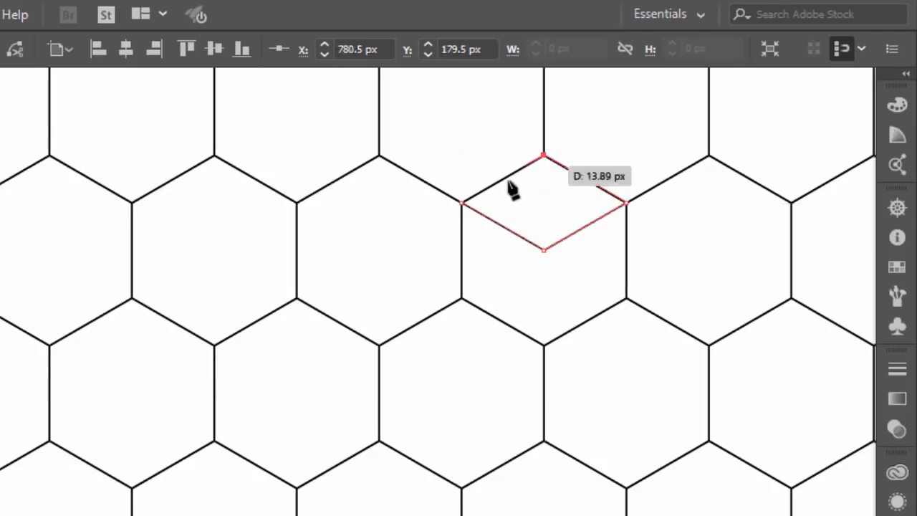
pyautogui.click(462, 203)
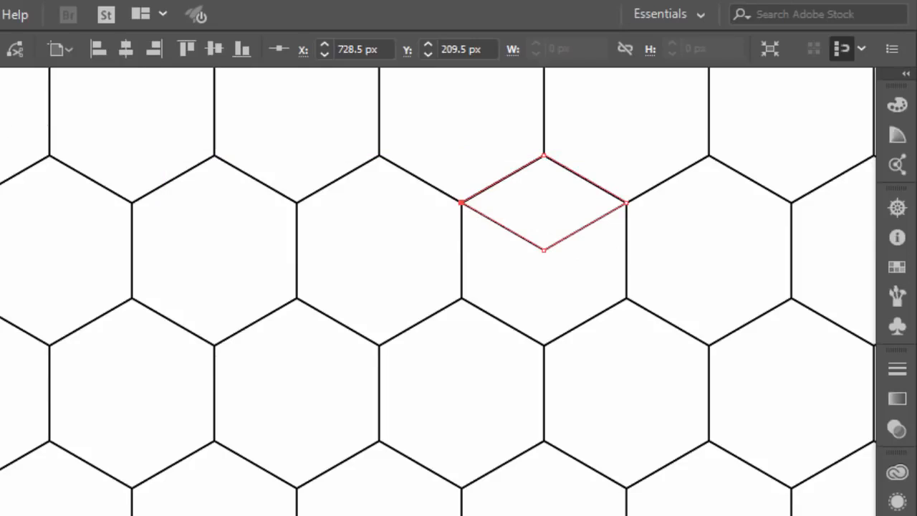
pyautogui.press('v')
pyautogui.hotkey('ctrl', 'shift', 'a')
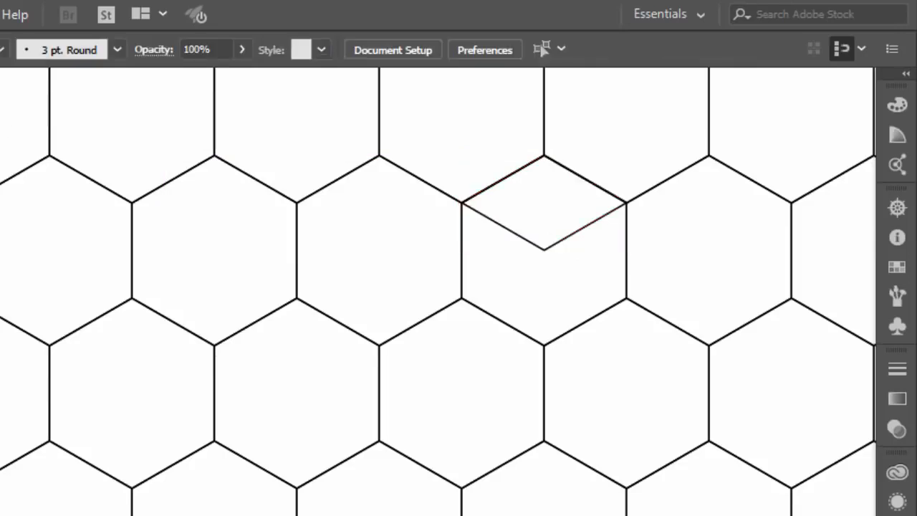
# Step: Draw the cube's left face as a closed Pen path through the hexagon's two left corners, bottom corner and center
pyautogui.click(462, 204)
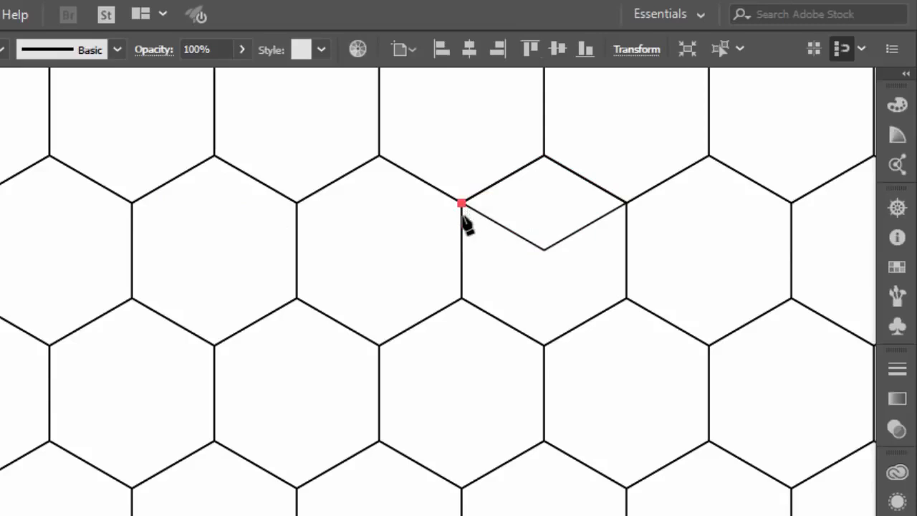
pyautogui.click(462, 299)
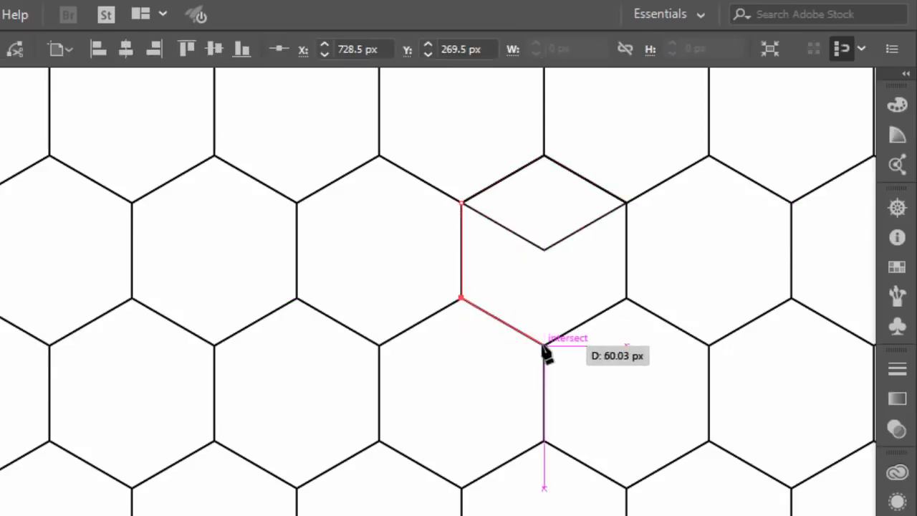
pyautogui.click(544, 346)
pyautogui.click(544, 250)
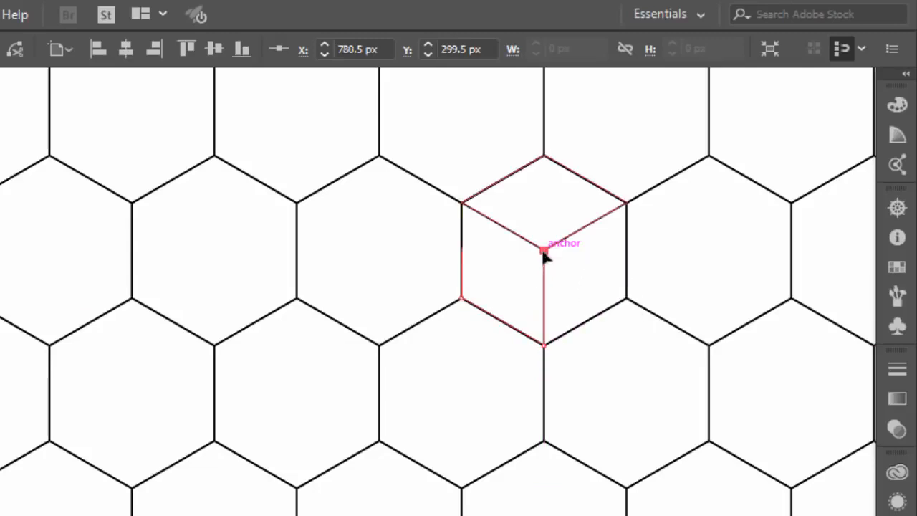
pyautogui.click(462, 203)
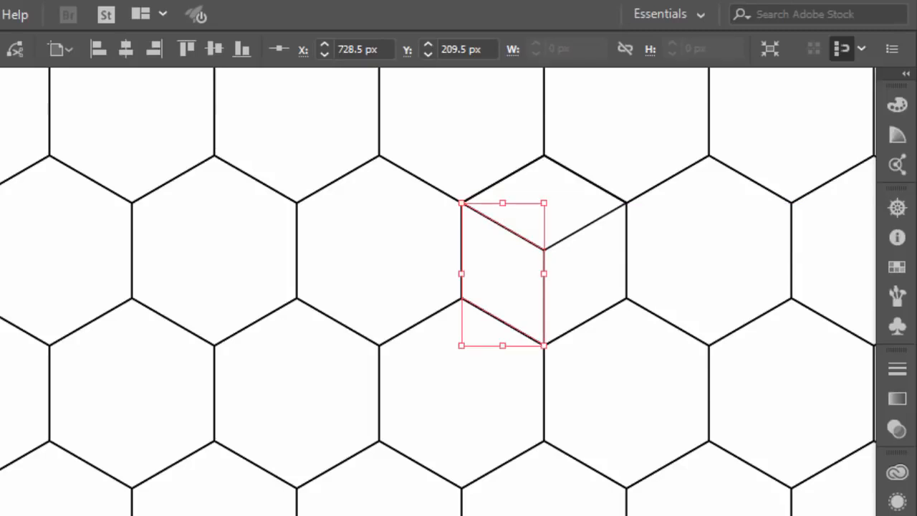
pyautogui.click(368, 249)
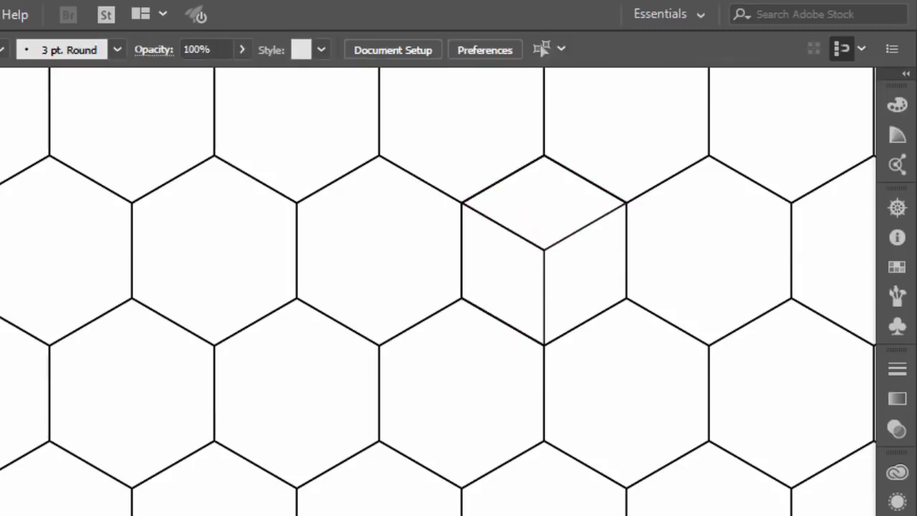
# Step: Draw the cube's right face as a closed Pen path through the hexagon's two right corners, bottom corner and center
pyautogui.click(626, 204)
pyautogui.click(627, 298)
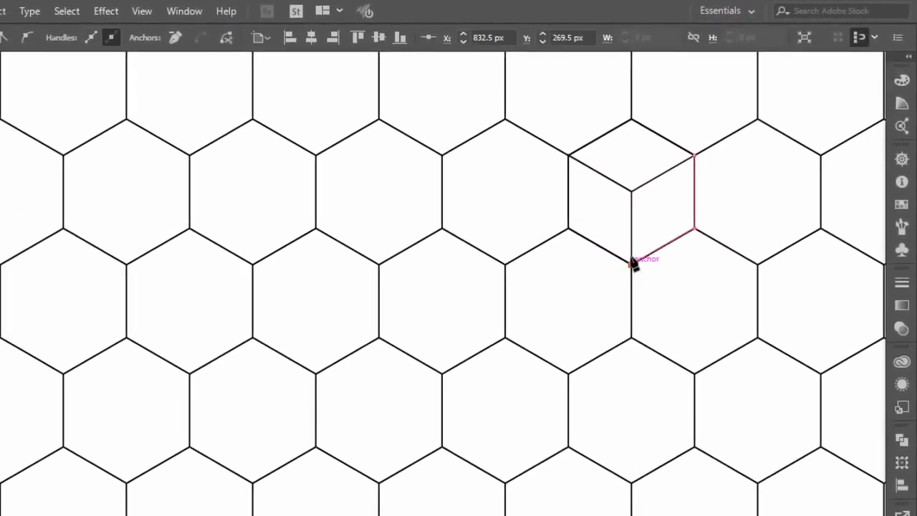
pyautogui.click(613, 203)
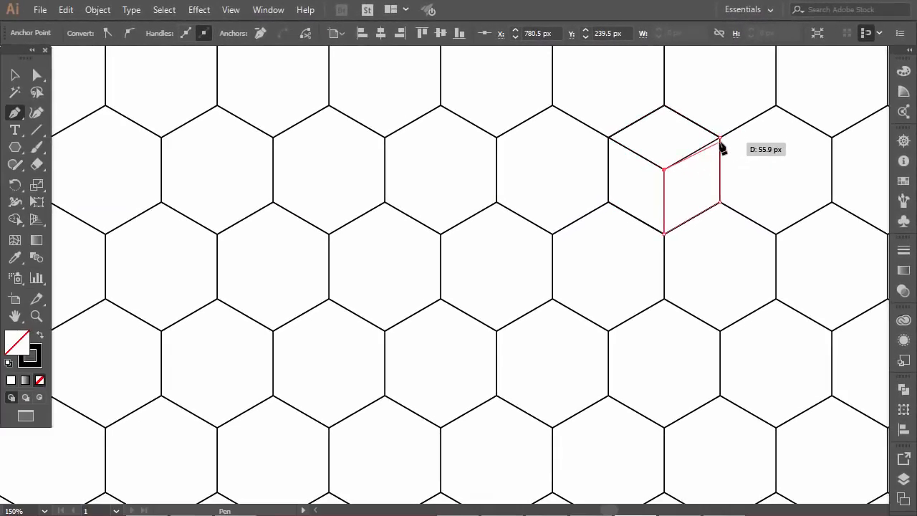
pyautogui.click(721, 138)
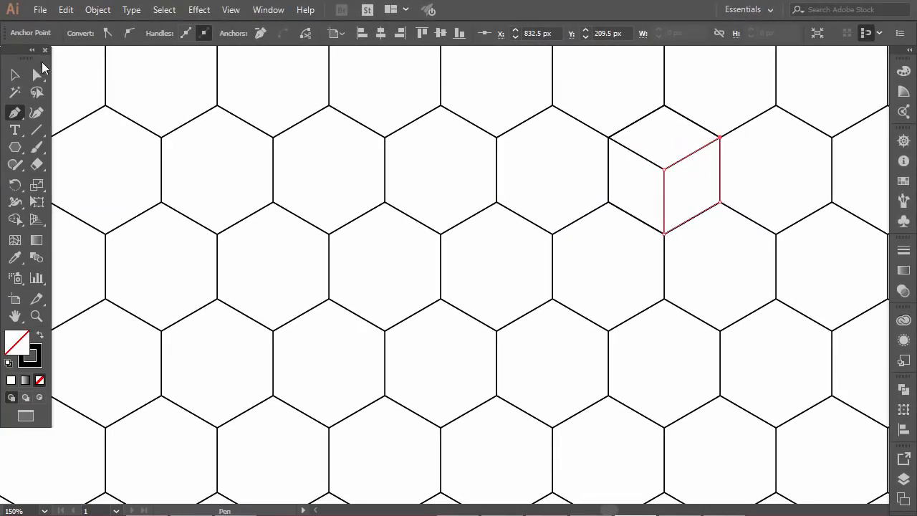
pyautogui.press('v')
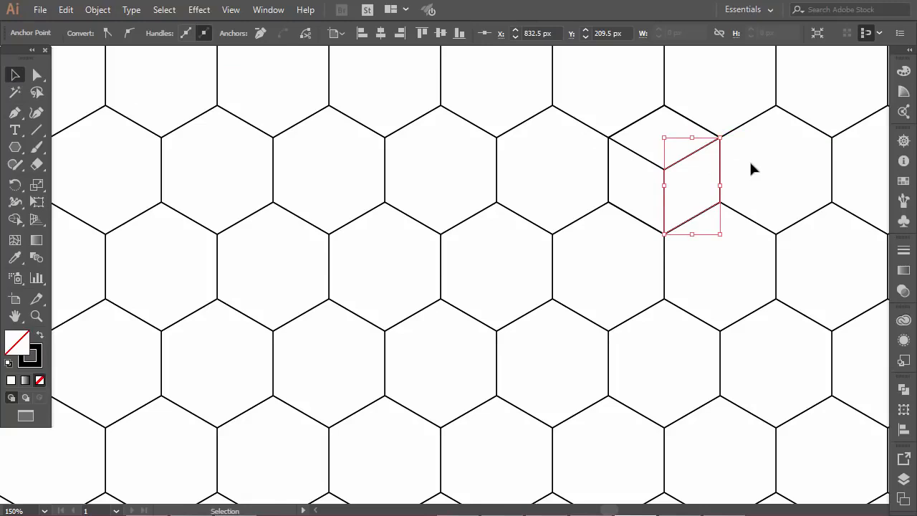
# Step: Give the cube's right face a blue fill with a hue of 196° and no stroke by swapping its fill and stroke
pyautogui.click(752, 168)
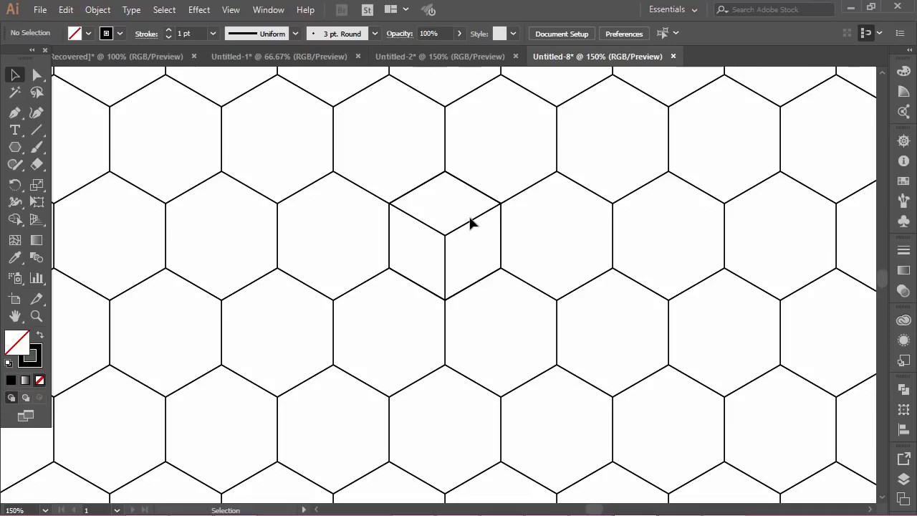
pyautogui.click(470, 223)
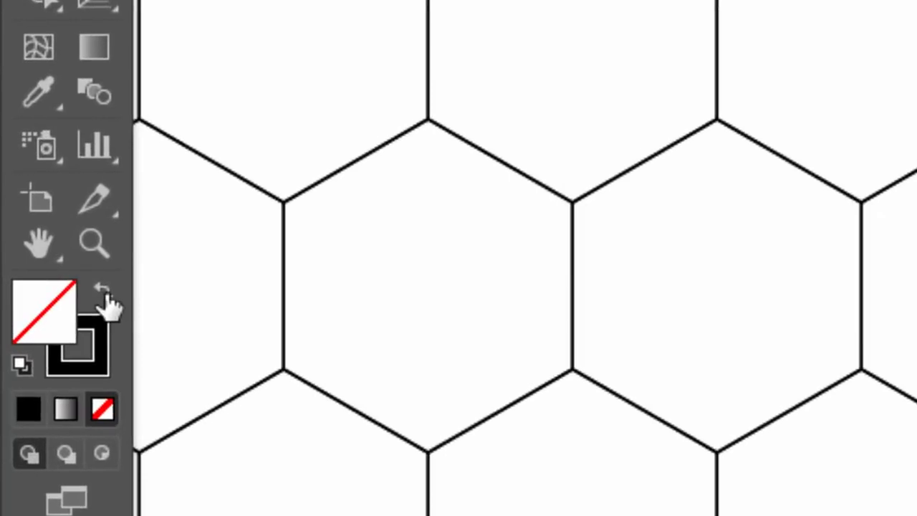
pyautogui.click(105, 294)
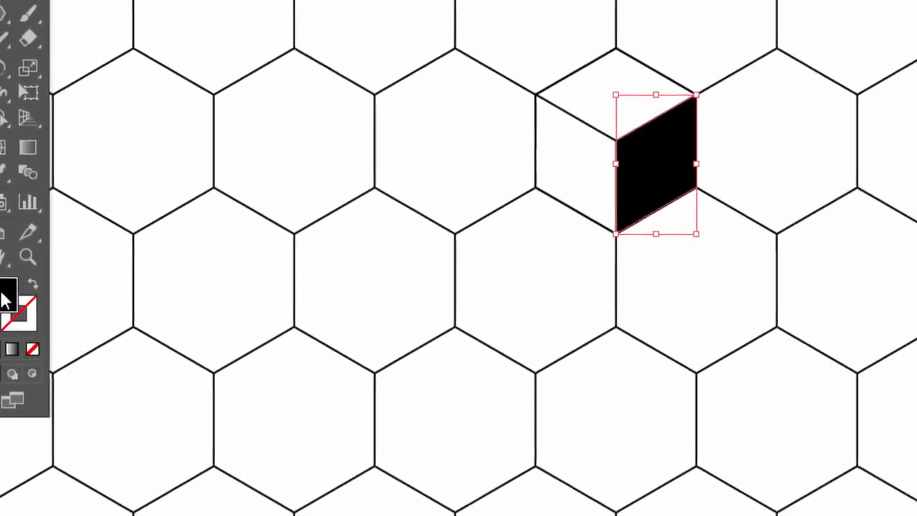
pyautogui.doubleClick(6, 300)
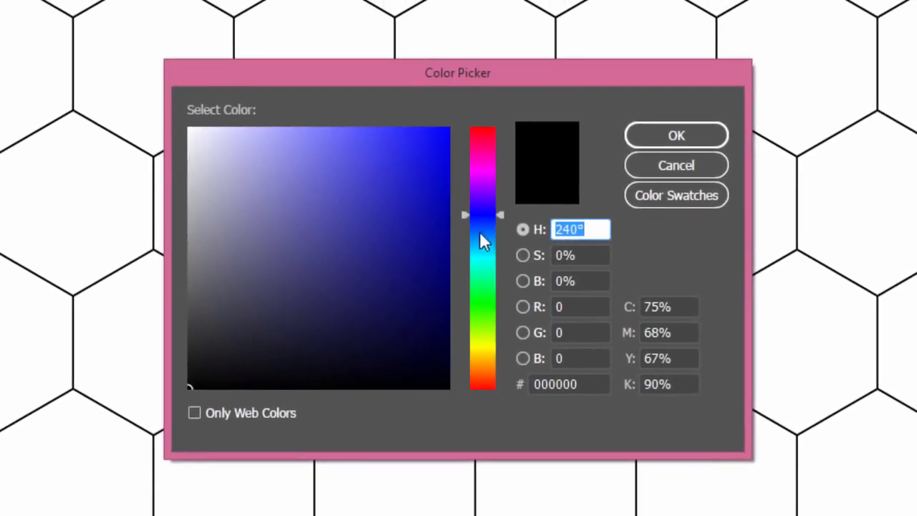
pyautogui.moveTo(480, 232); pyautogui.dragTo(484, 247)
pyautogui.click(442, 176)
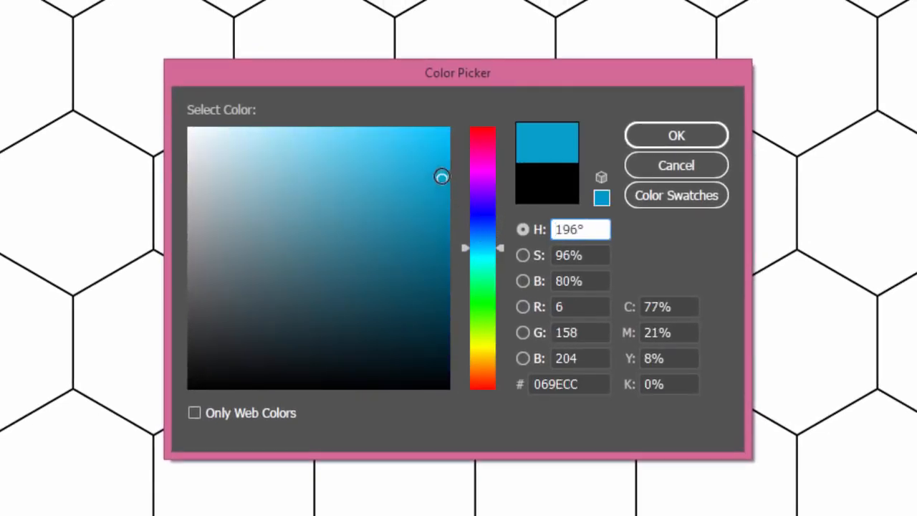
pyautogui.moveTo(441, 176); pyautogui.dragTo(436, 172)
pyautogui.click(697, 137)
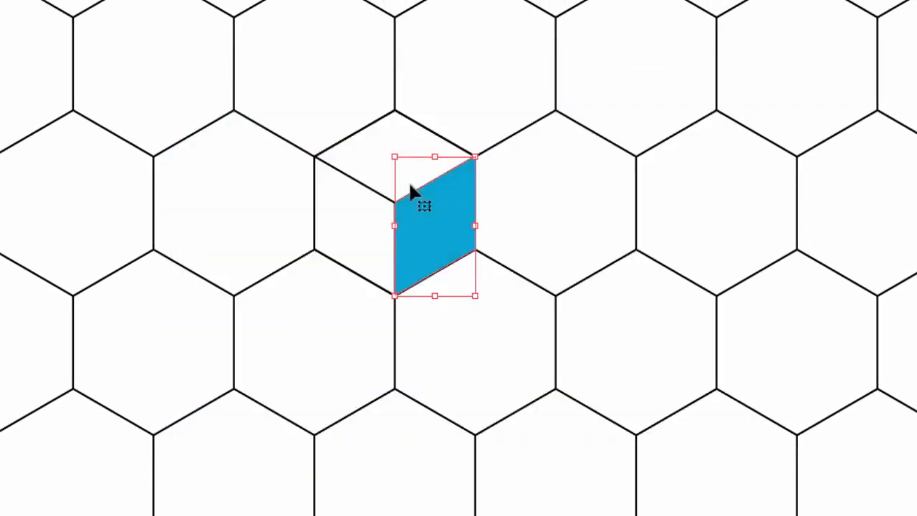
# Step: Give the cube's top face a bright green fill with a hue of 111° and no stroke
pyautogui.click(420, 136)
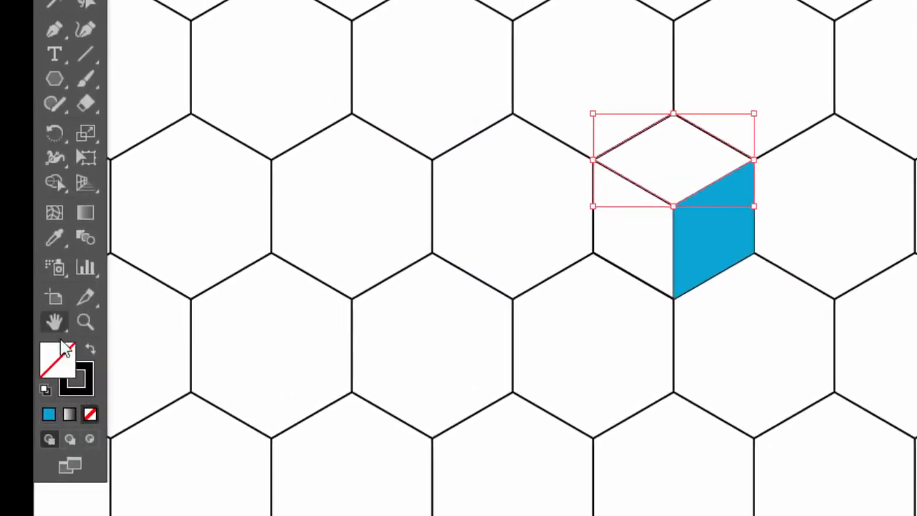
pyautogui.click(91, 349)
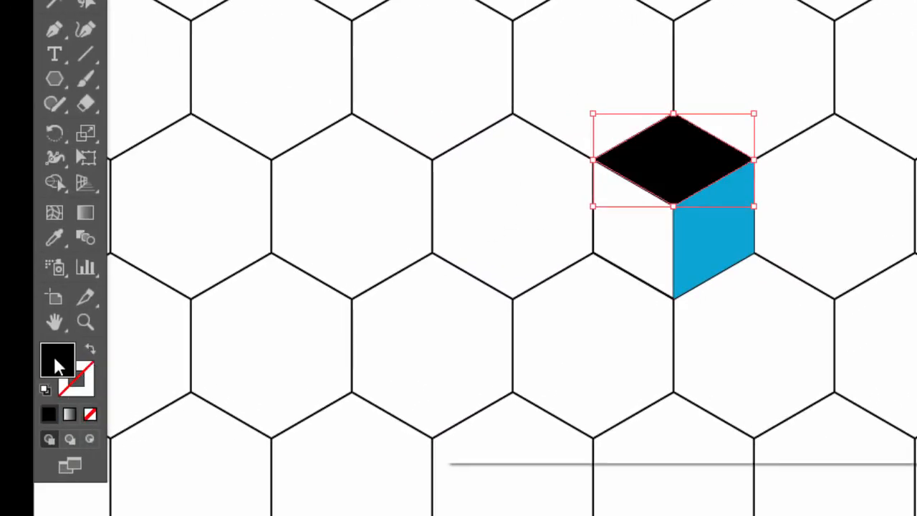
pyautogui.doubleClick(58, 366)
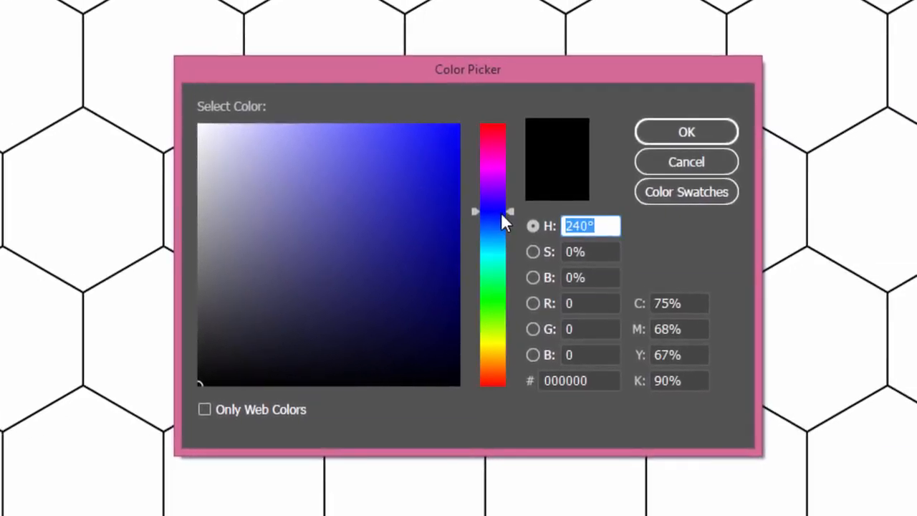
pyautogui.moveTo(501, 213); pyautogui.dragTo(496, 305)
pyautogui.click(392, 155)
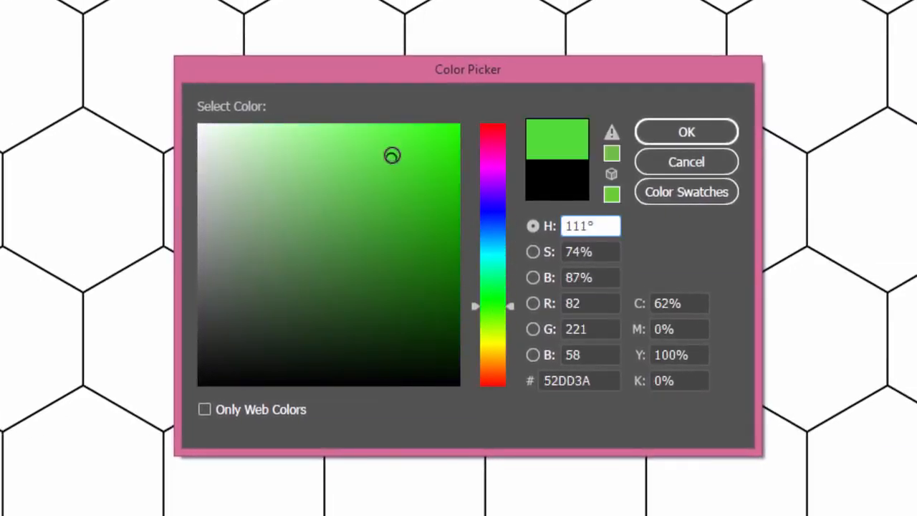
pyautogui.click(383, 154)
pyautogui.click(677, 140)
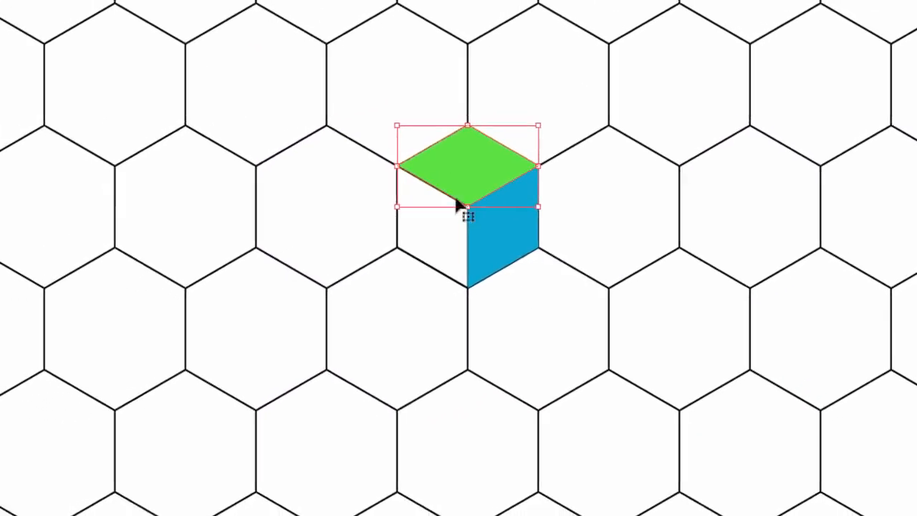
# Step: Give the cube's left face a yellow FFD00D fill and no stroke, then deselect it
pyautogui.click(407, 247)
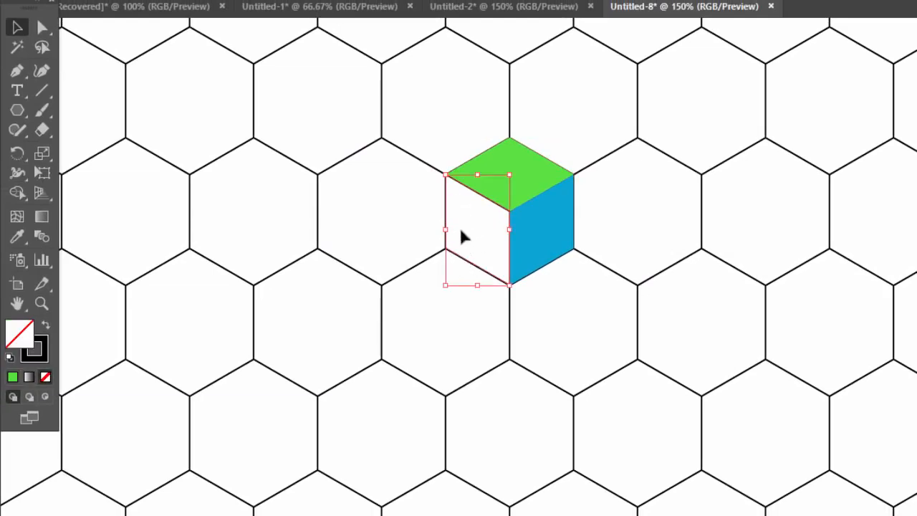
pyautogui.doubleClick(26, 335)
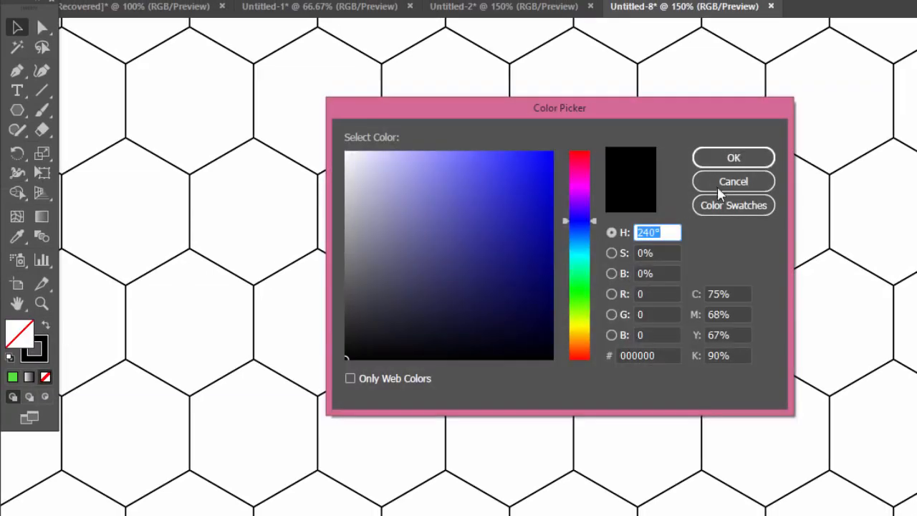
pyautogui.click(724, 183)
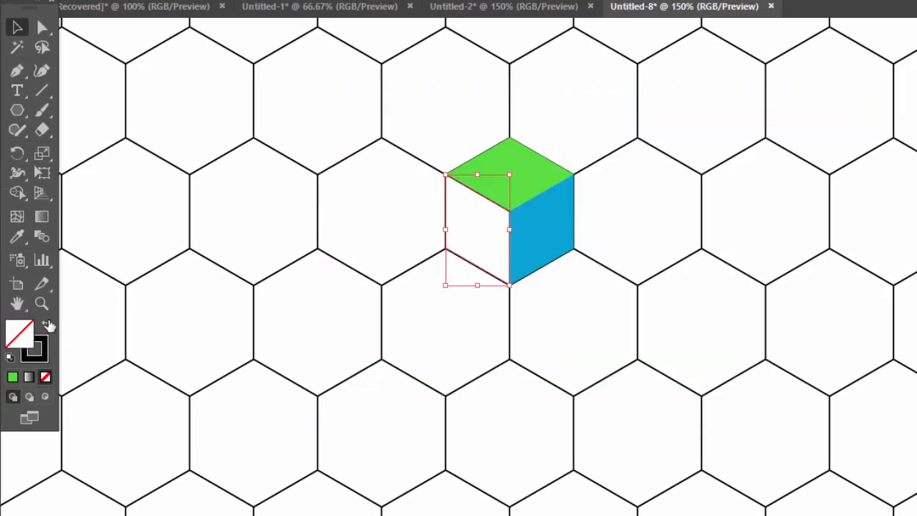
pyautogui.click(48, 326)
pyautogui.doubleClick(27, 337)
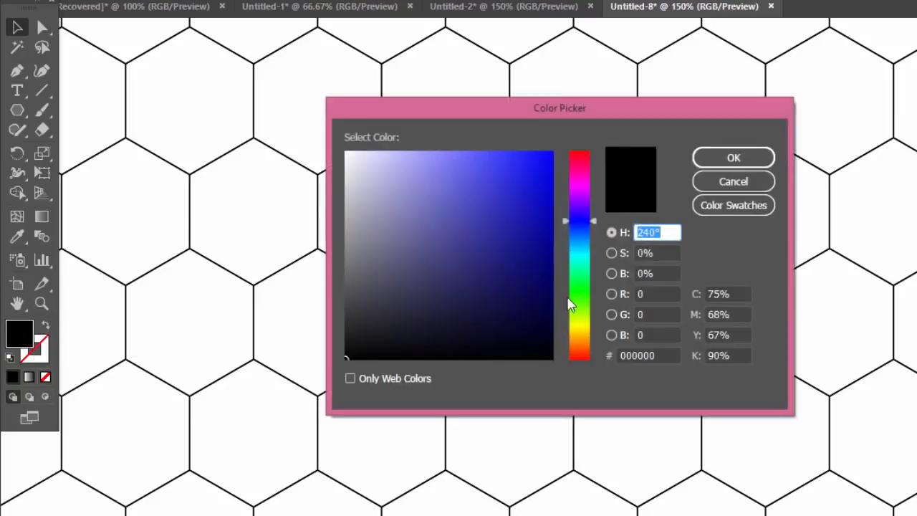
pyautogui.moveTo(570, 305)
pyautogui.mouseDown()
pyautogui.moveTo(580, 307)
pyautogui.moveTo(584, 331)
pyautogui.mouseUp()
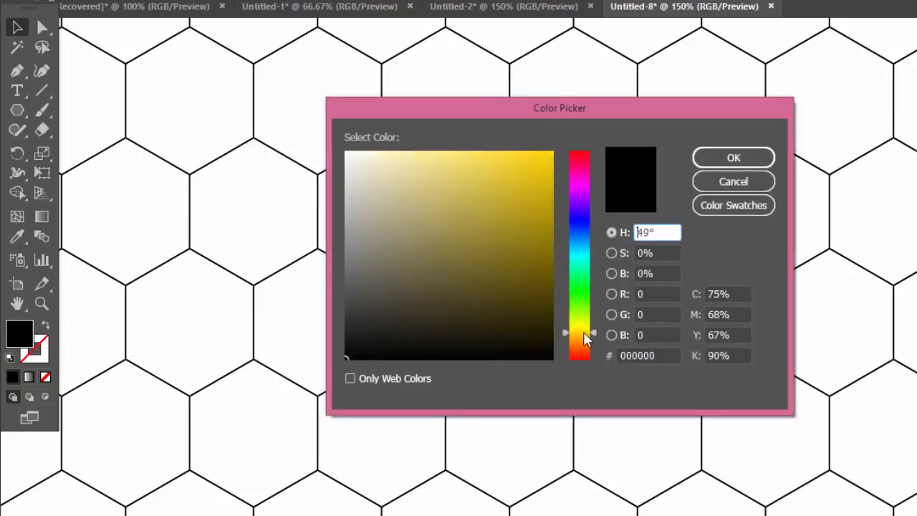
pyautogui.moveTo(543, 209); pyautogui.dragTo(542, 150)
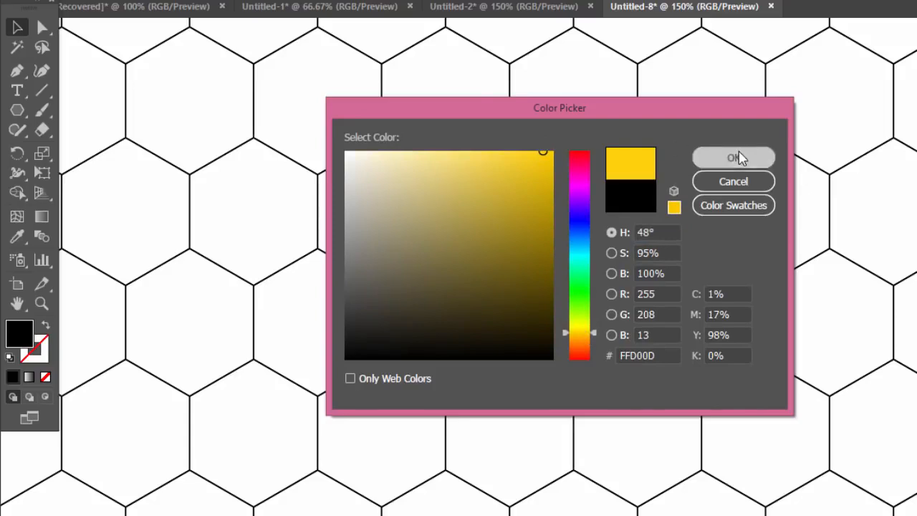
pyautogui.click(736, 156)
pyautogui.click(612, 185)
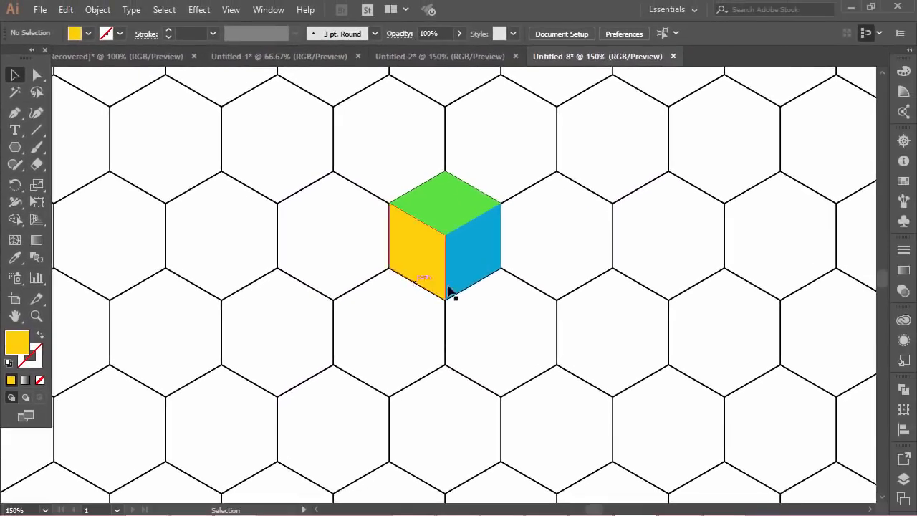
# Step: Group the three colored faces and move the cube onto a hexagon farther to the upper right of the grid
pyautogui.scroll(2, 444, 251)
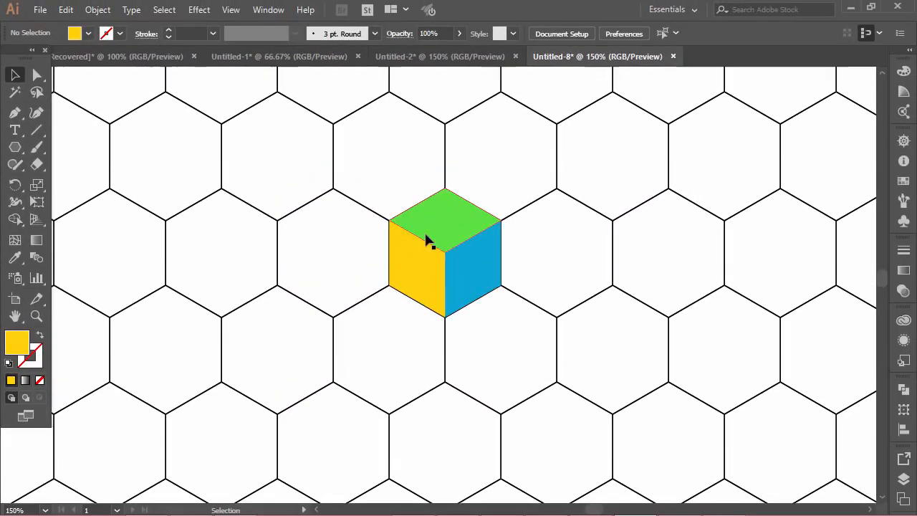
pyautogui.scroll(-1, 402, 250)
pyautogui.click(472, 288)
pyautogui.moveTo(465, 270); pyautogui.dragTo(737, 192)
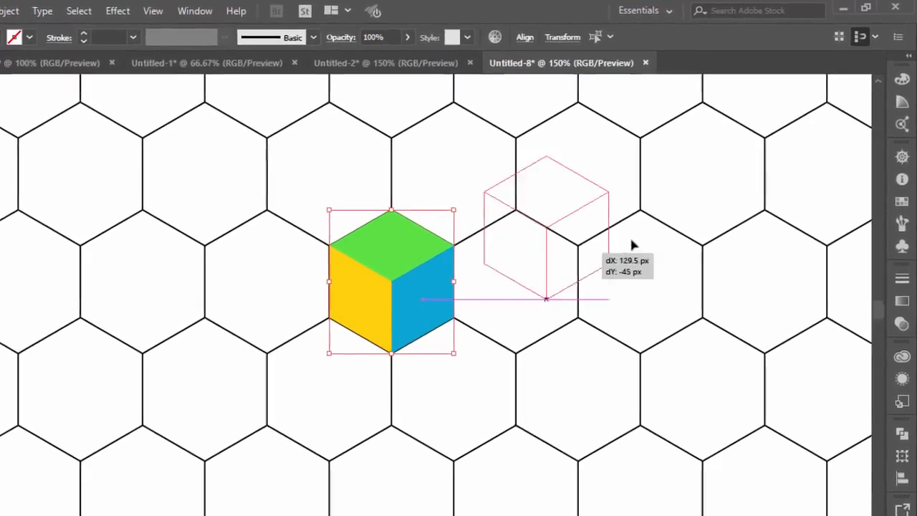
pyautogui.moveTo(695, 240)
pyautogui.mouseDown()
pyautogui.moveTo(701, 228)
pyautogui.moveTo(710, 240)
pyautogui.mouseUp()
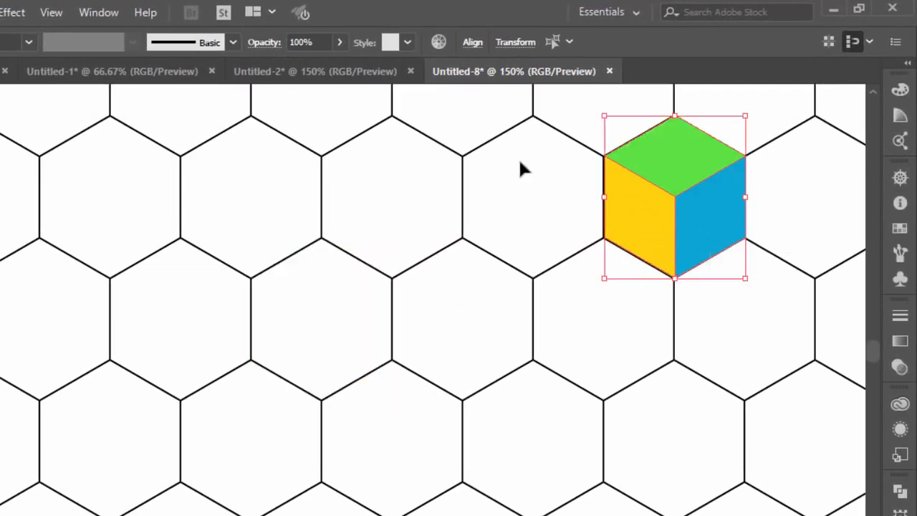
pyautogui.press('a')
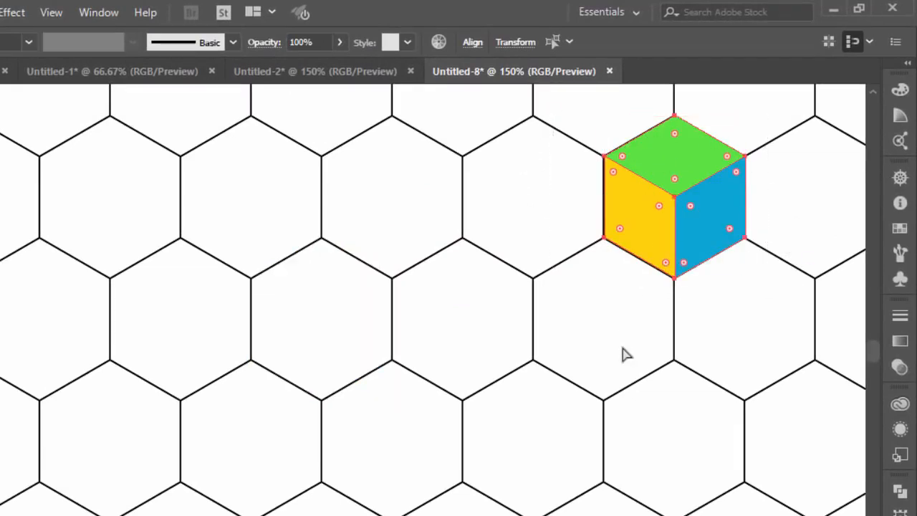
pyautogui.press('v')
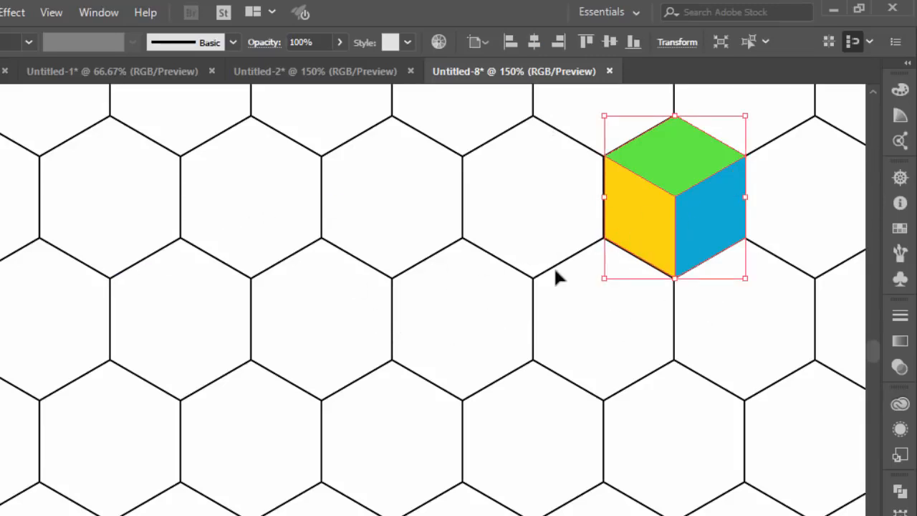
pyautogui.click(635, 306)
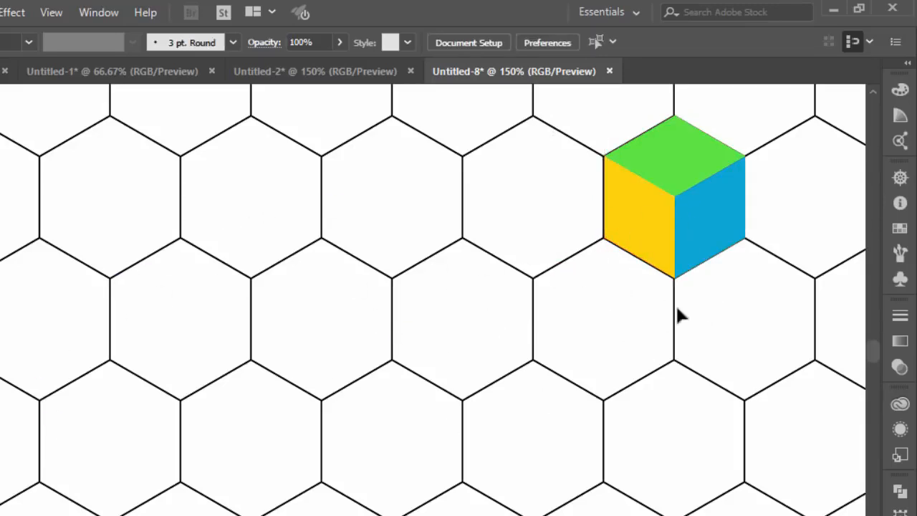
# Step: Duplicate the cube onto a hexagon near the grid's center and repeat copies diagonally down-left to form a row of three cubes
pyautogui.moveTo(690, 217); pyautogui.dragTo(293, 413)
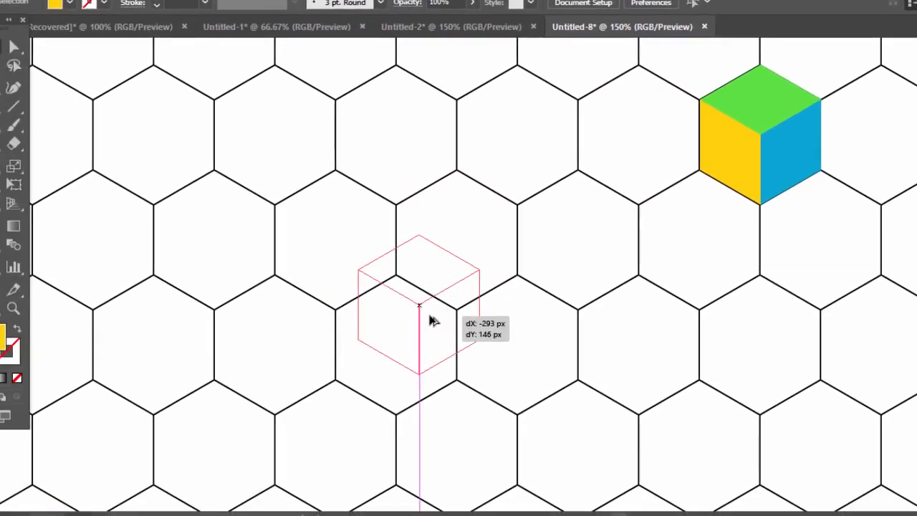
pyautogui.moveTo(432, 321); pyautogui.dragTo(473, 258)
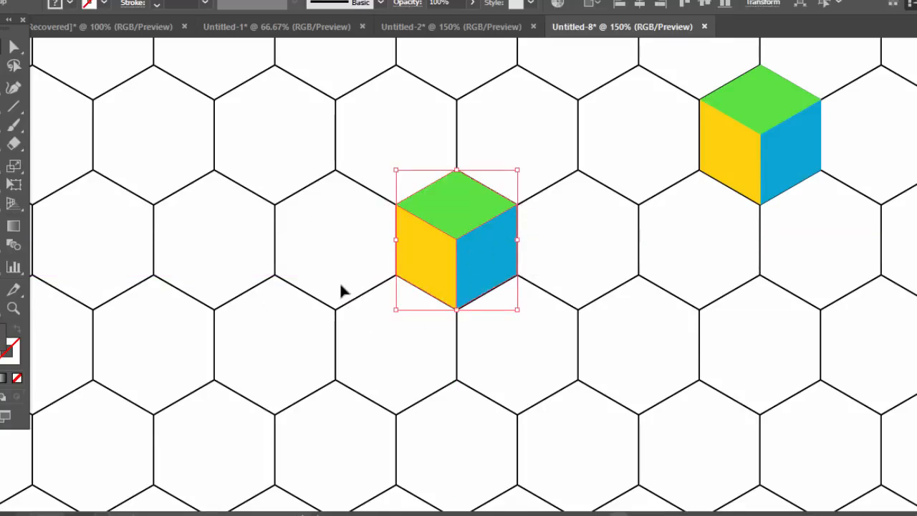
pyautogui.moveTo(484, 256); pyautogui.dragTo(377, 339)
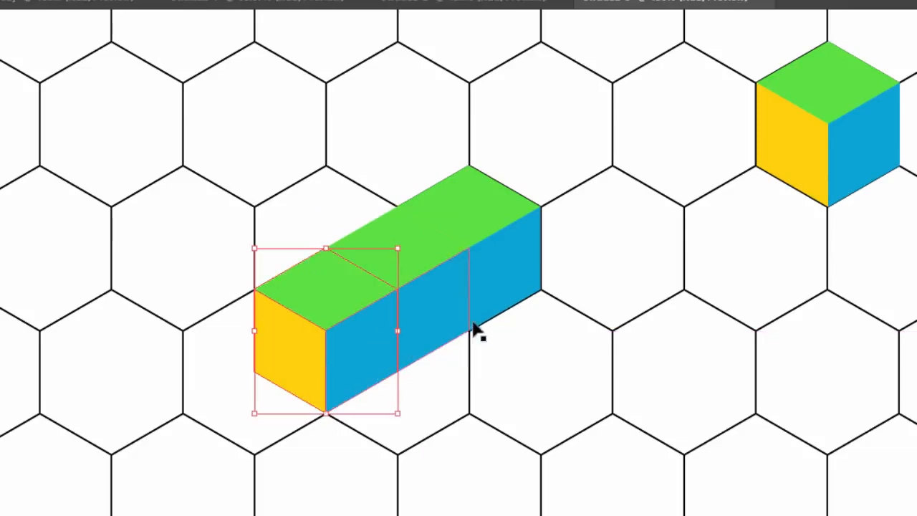
pyautogui.click(500, 319)
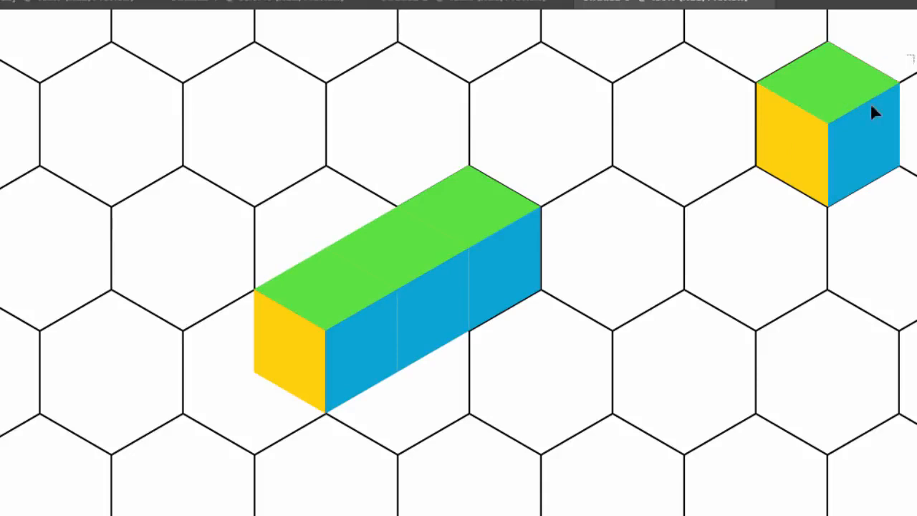
# Step: Place a copy of the spare cube behind the upper-left side of the row's middle cube, and another copy at its lower-right side
pyautogui.click(847, 137)
pyautogui.moveTo(870, 126); pyautogui.dragTo(370, 248)
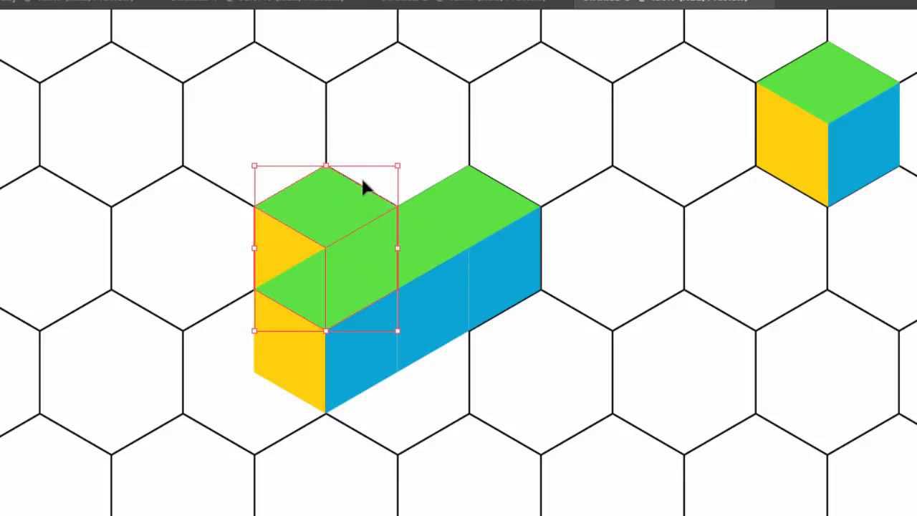
pyautogui.moveTo(357, 199); pyautogui.dragTo(502, 282)
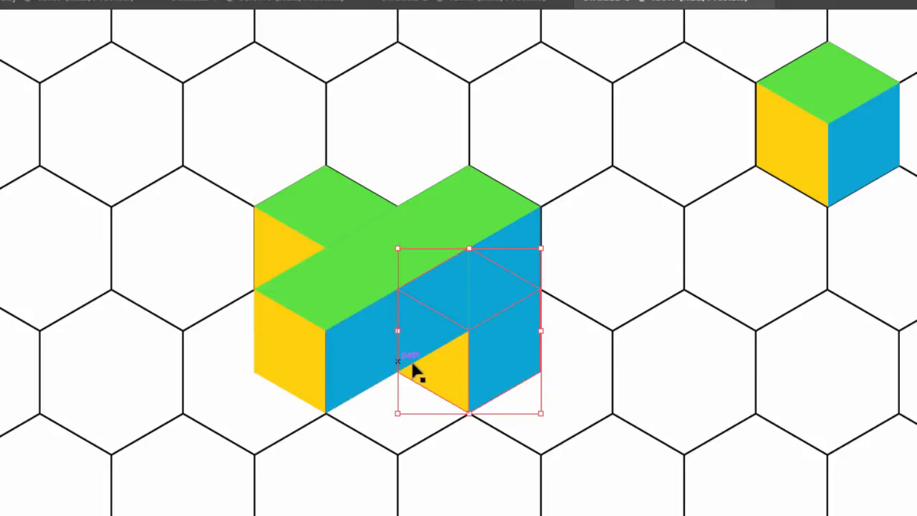
# Step: Bring the lower-right cube copy to the front of the row and deselect it
pyautogui.rightClick(503, 354)
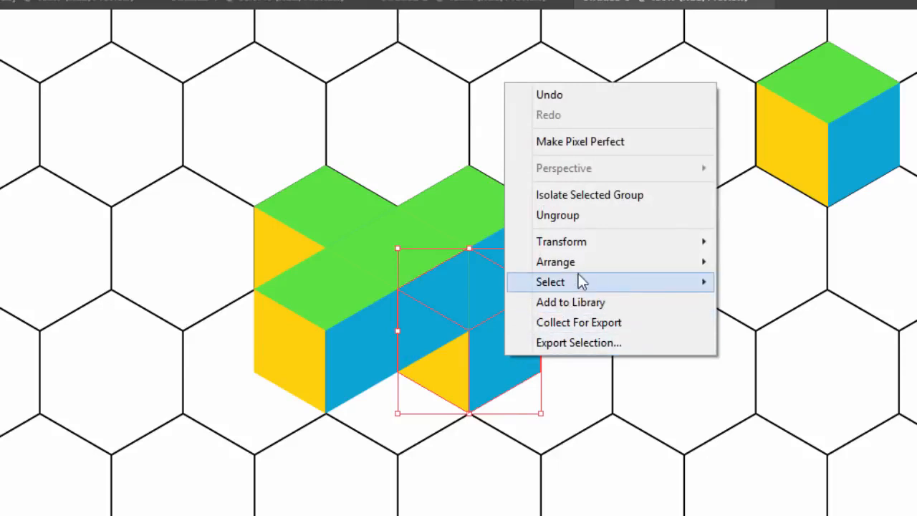
pyautogui.moveTo(580, 267)
pyautogui.click(783, 267)
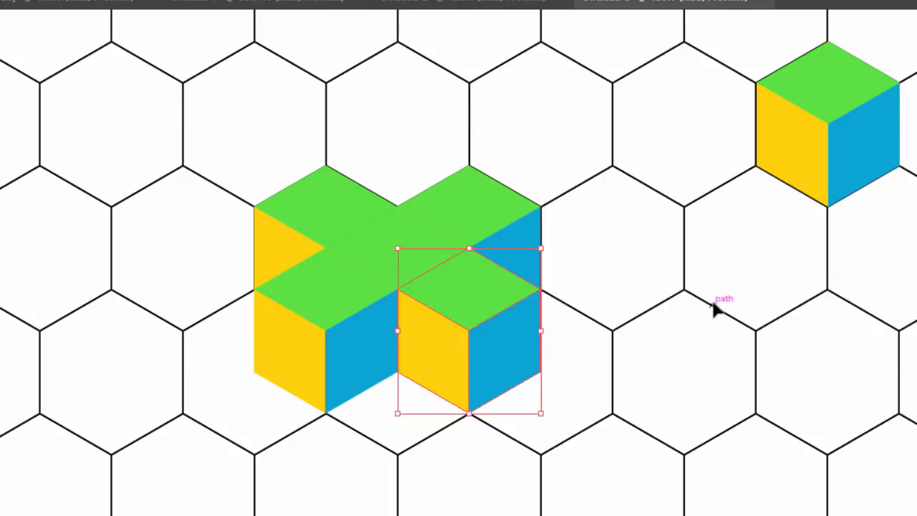
pyautogui.click(548, 393)
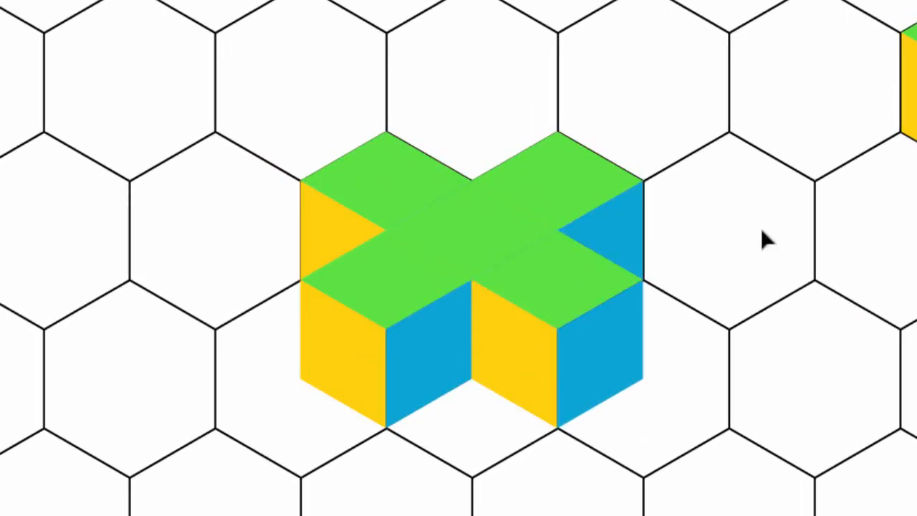
# Step: Ungroup the cubes in the cross arrangement so their faces are separate shapes
pyautogui.click(558, 190)
pyautogui.hotkey('ctrl', 'shift', ']')
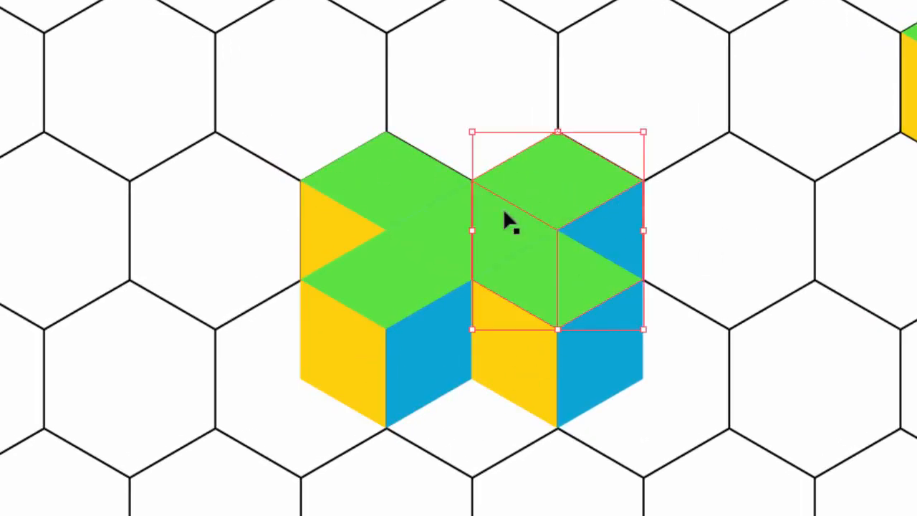
pyautogui.rightClick(548, 188)
pyautogui.click(600, 347)
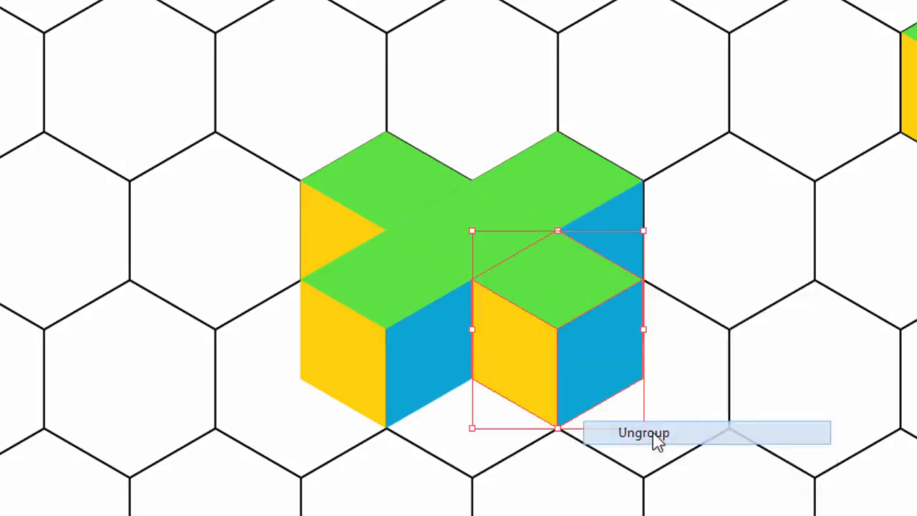
pyautogui.rightClick(415, 283)
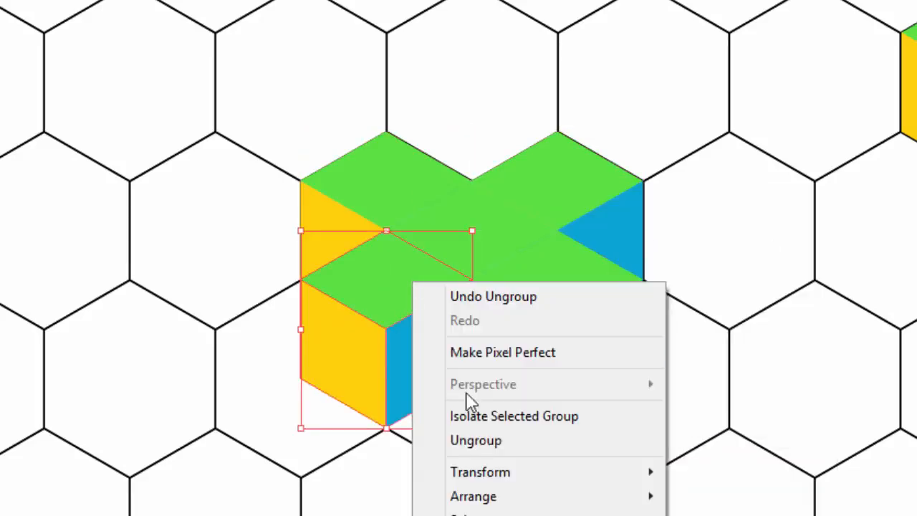
pyautogui.click(446, 440)
# Step: Unite the five green top faces of the cross into a single shape with Pathfinder and deselect it
pyautogui.click(409, 188)
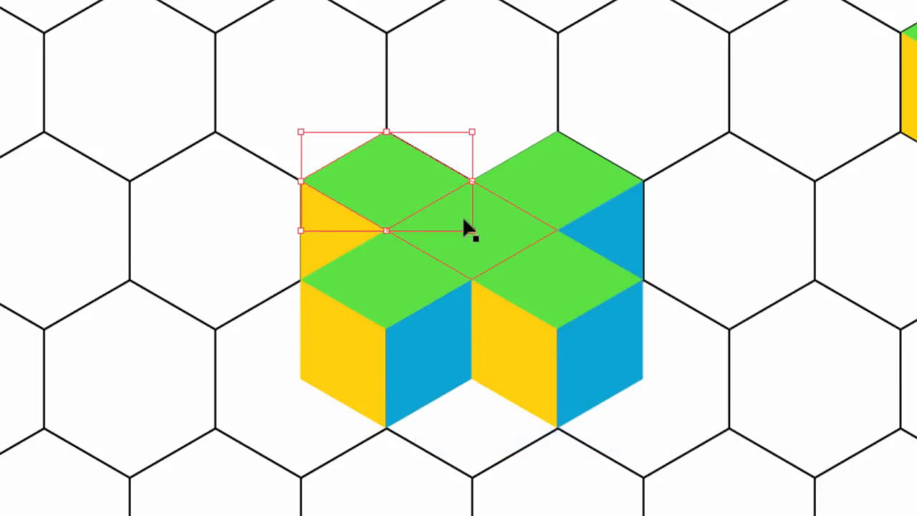
pyautogui.keyDown('shift'); pyautogui.click(500, 220); pyautogui.keyUp('shift')
pyautogui.keyDown('shift'); pyautogui.click(541, 175); pyautogui.keyUp('shift')
pyautogui.keyDown('shift'); pyautogui.click(545, 297); pyautogui.keyUp('shift')
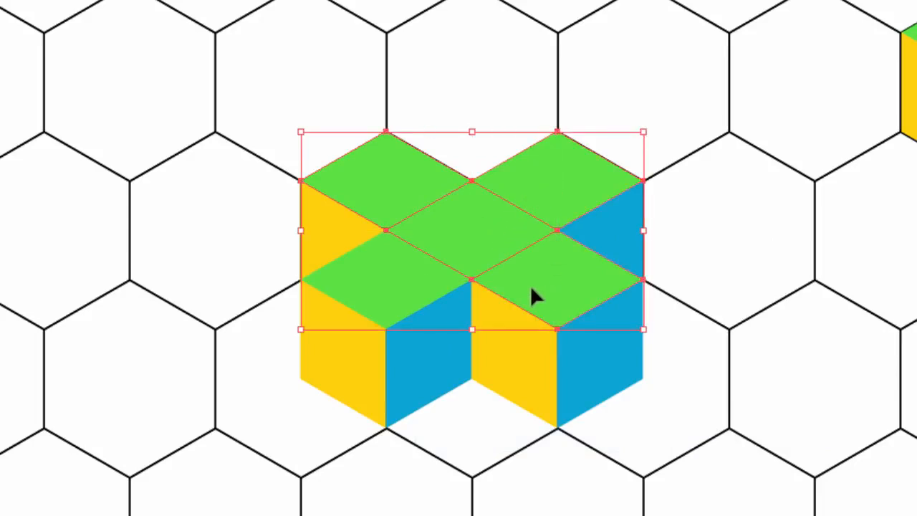
pyautogui.keyDown('shift'); pyautogui.click(382, 284); pyautogui.keyUp('shift')
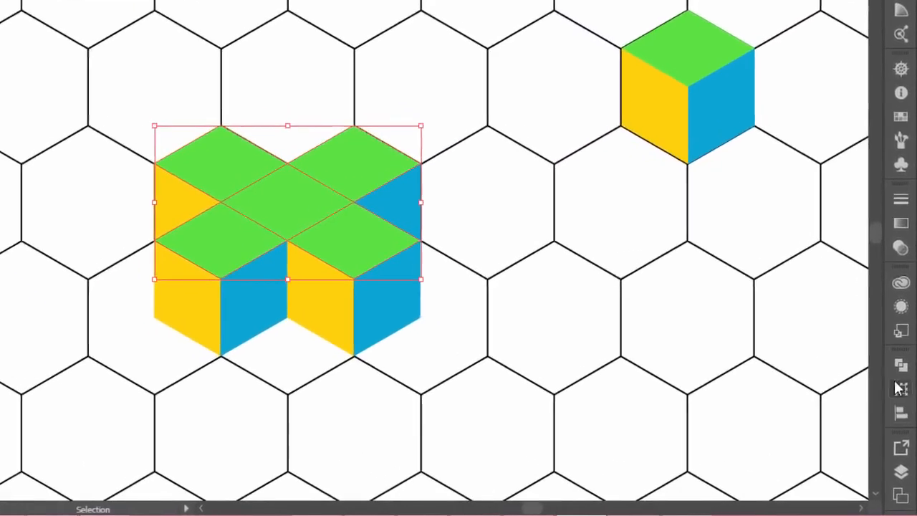
pyautogui.click(904, 389)
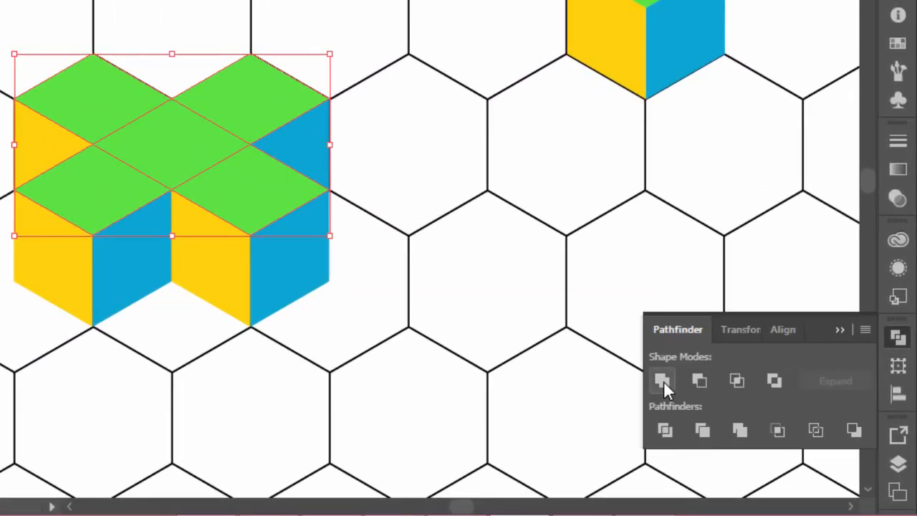
pyautogui.click(661, 380)
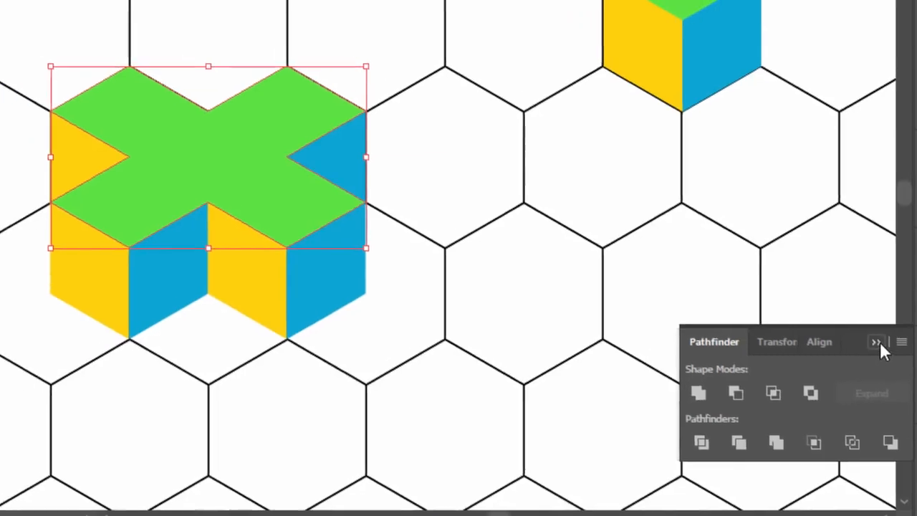
pyautogui.click(842, 329)
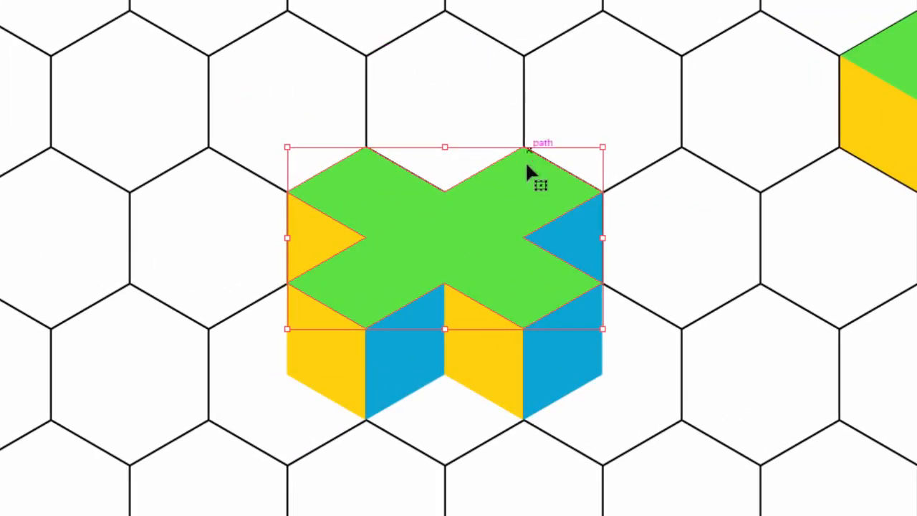
pyautogui.click(828, 175)
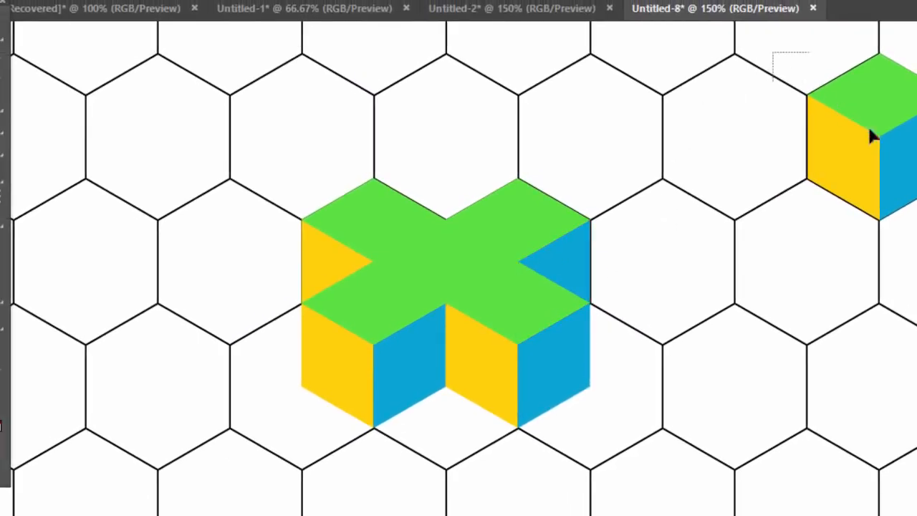
# Step: Place a copy of the spare cube above the back center of the green cross and bring it to the front
pyautogui.moveTo(773, 52); pyautogui.dragTo(498, 148)
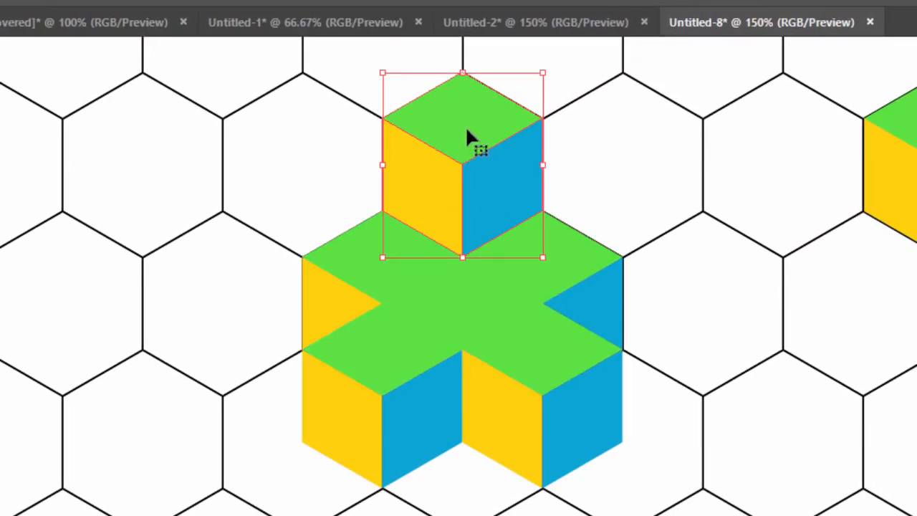
pyautogui.moveTo(468, 133); pyautogui.dragTo(470, 153)
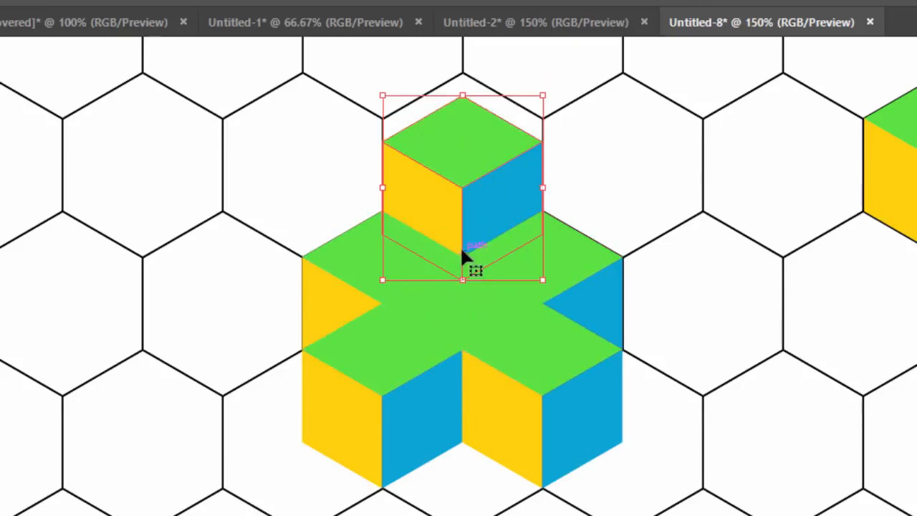
pyautogui.rightClick(480, 209)
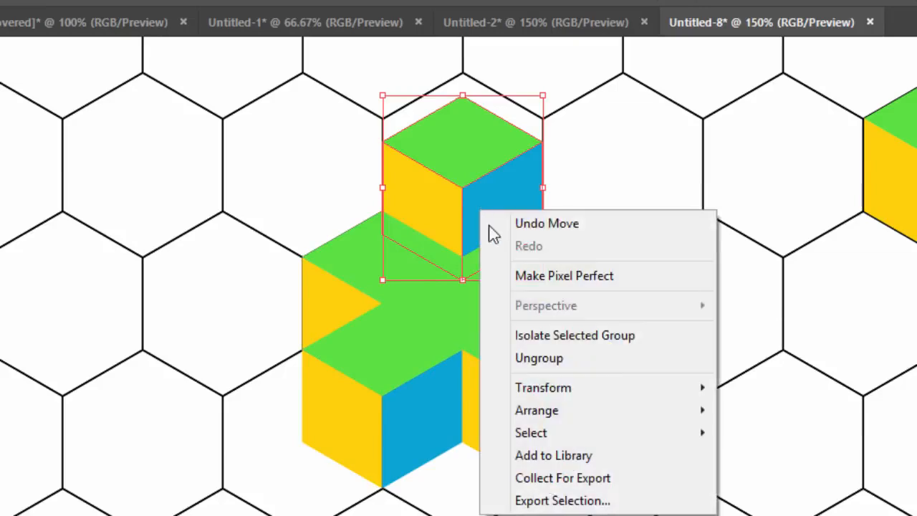
pyautogui.moveTo(573, 413)
pyautogui.click(763, 416)
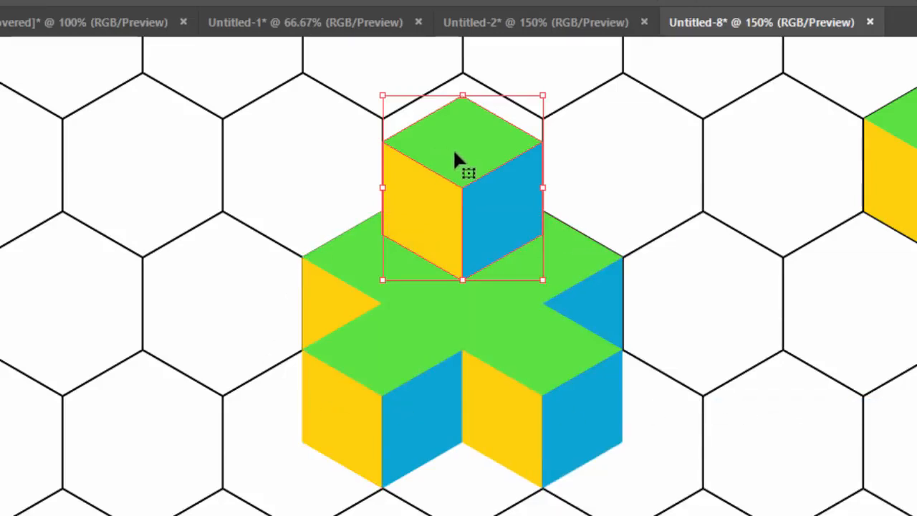
# Step: Ungroup the raised cube and copy its green top face 75 px straight down onto the cross as a shadow
pyautogui.rightClick(443, 168)
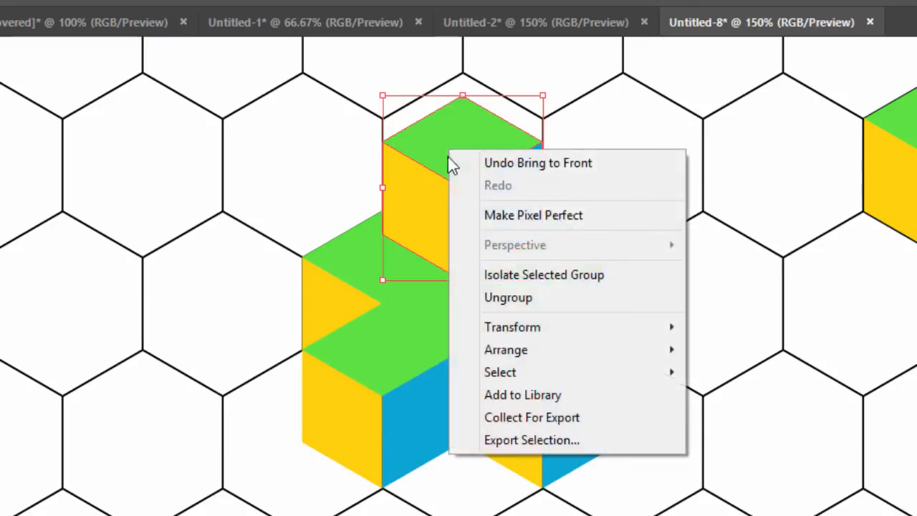
pyautogui.click(510, 296)
pyautogui.click(638, 215)
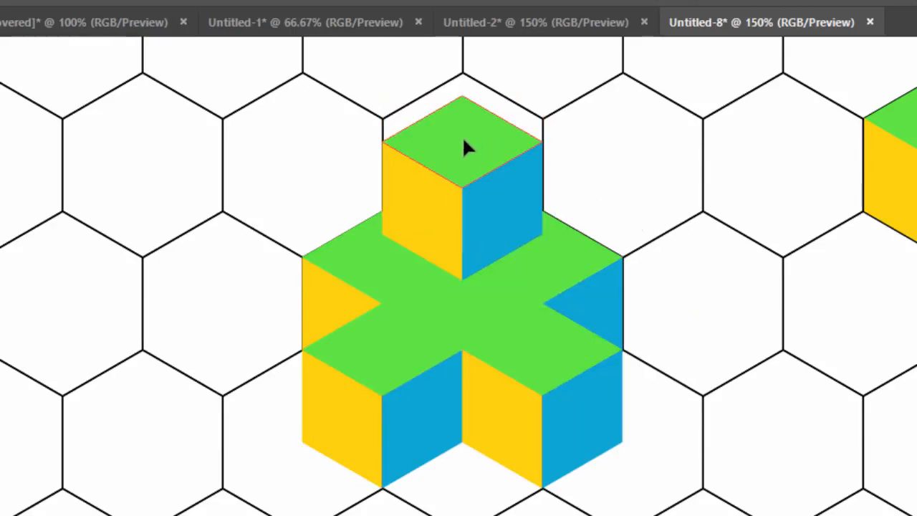
pyautogui.moveTo(465, 139); pyautogui.dragTo(461, 260)
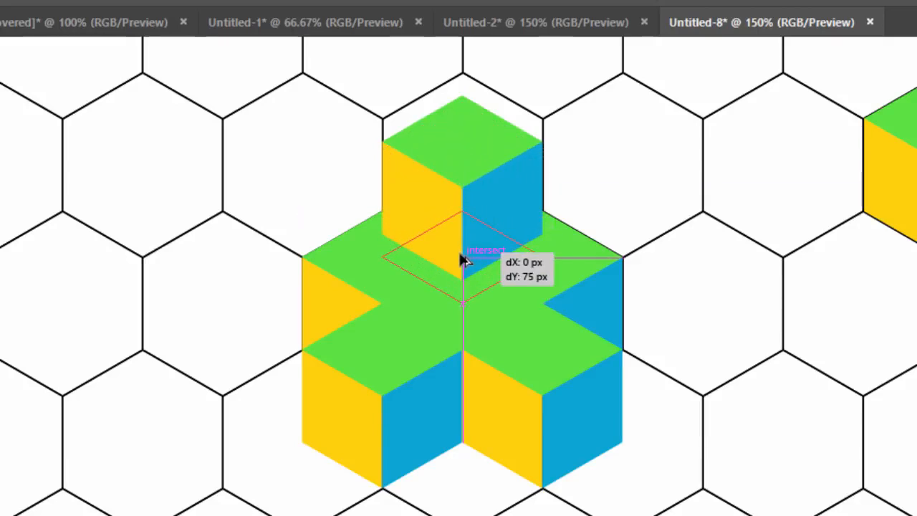
pyautogui.moveTo(463, 261); pyautogui.dragTo(461, 260)
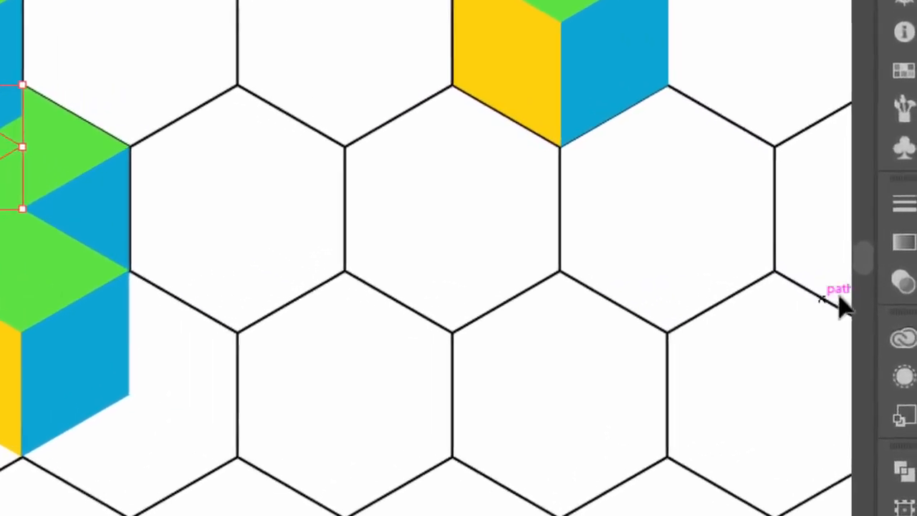
# Step: Set the blend mode of the copied green shadow face to Multiply and deselect it
pyautogui.click(910, 271)
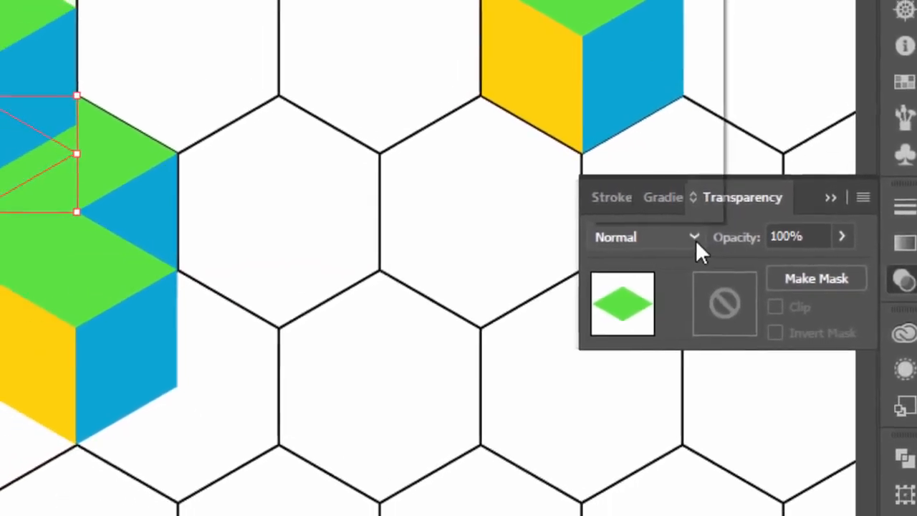
pyautogui.click(674, 235)
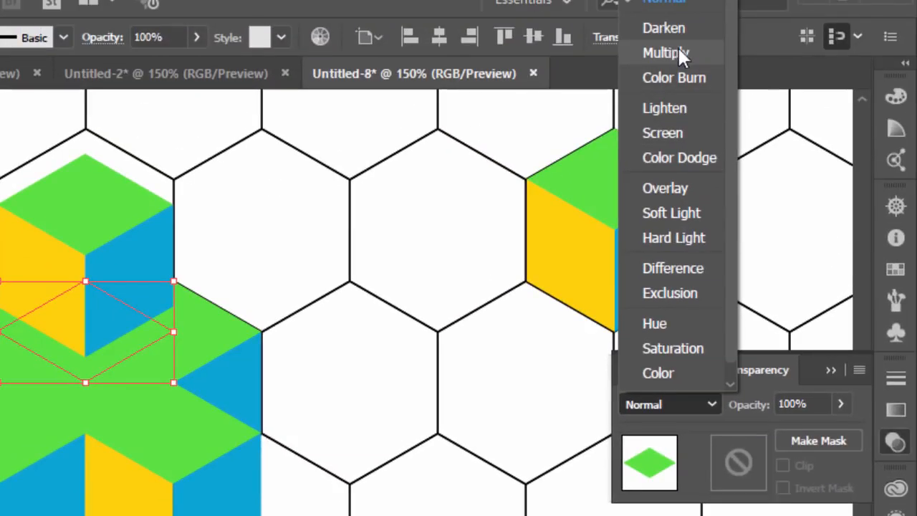
pyautogui.click(673, 53)
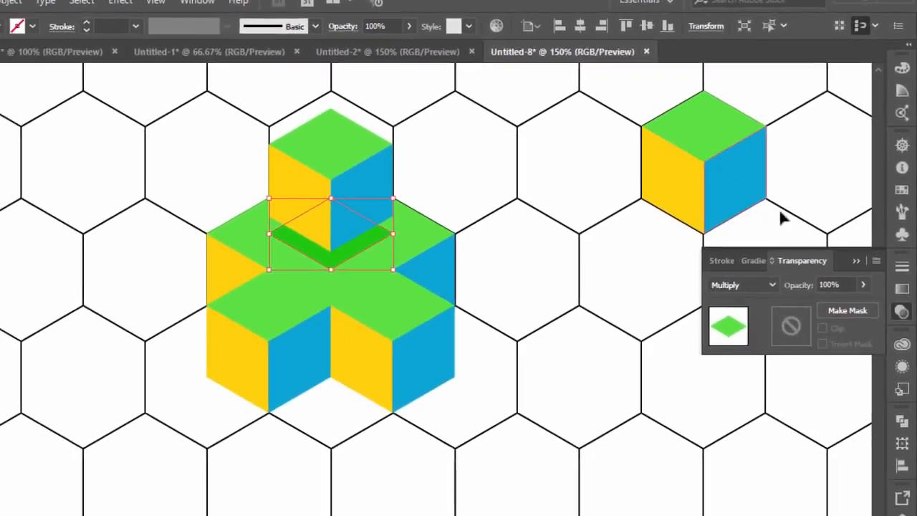
pyautogui.click(857, 260)
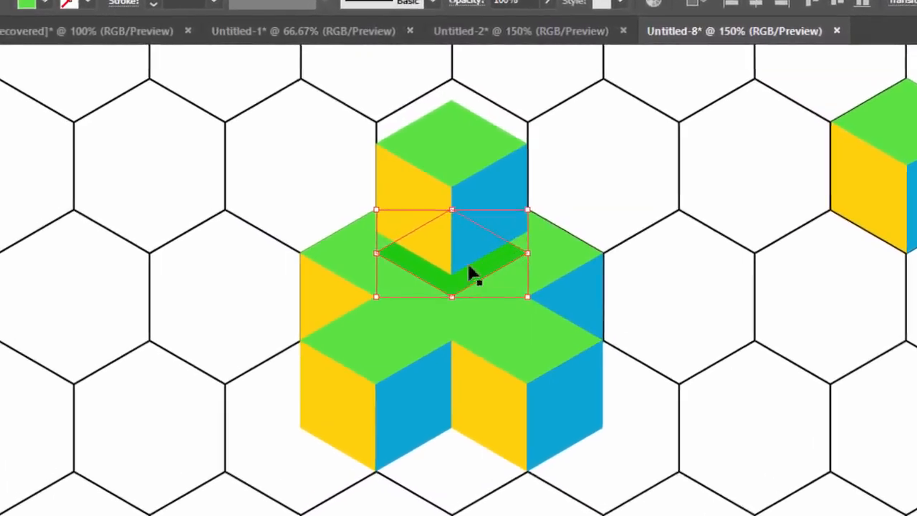
pyautogui.click(709, 273)
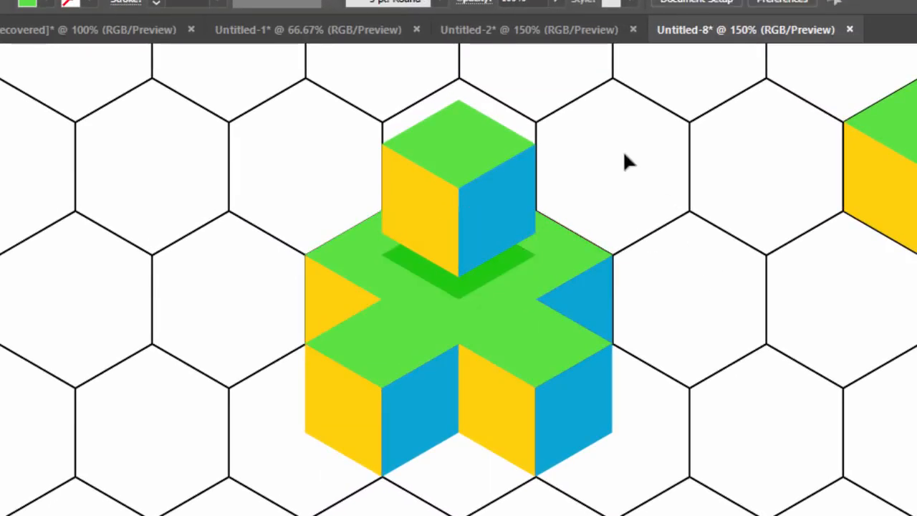
pyautogui.click(480, 206)
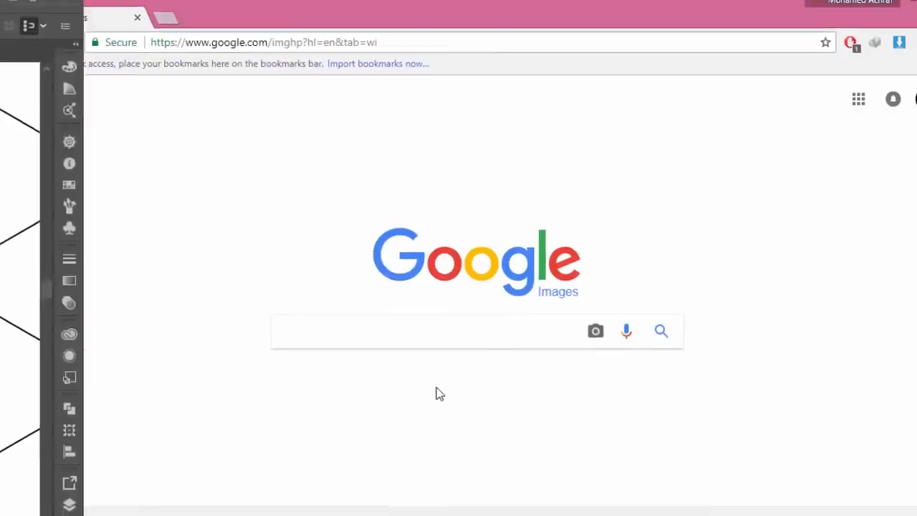
# Step: Search Google Images in the browser for "xbox"
pyautogui.click(314, 332)
pyautogui.write('x')
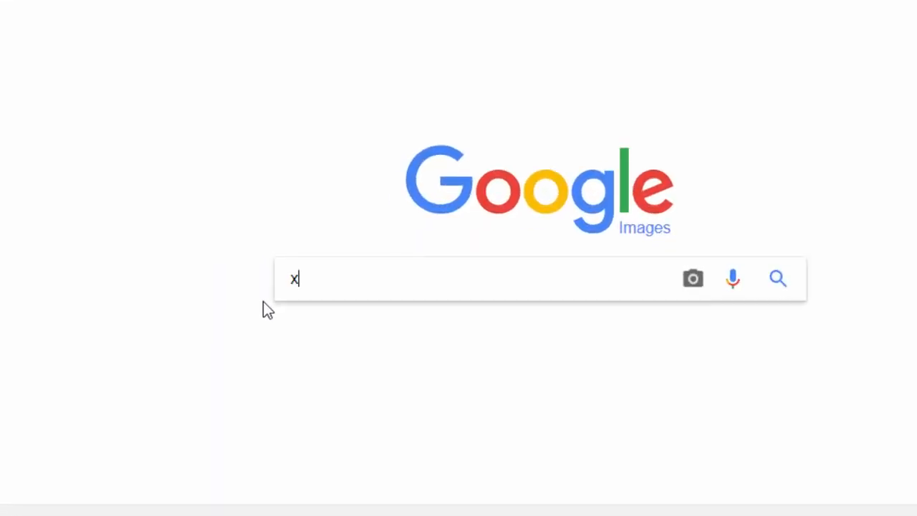
pyautogui.write('bo')
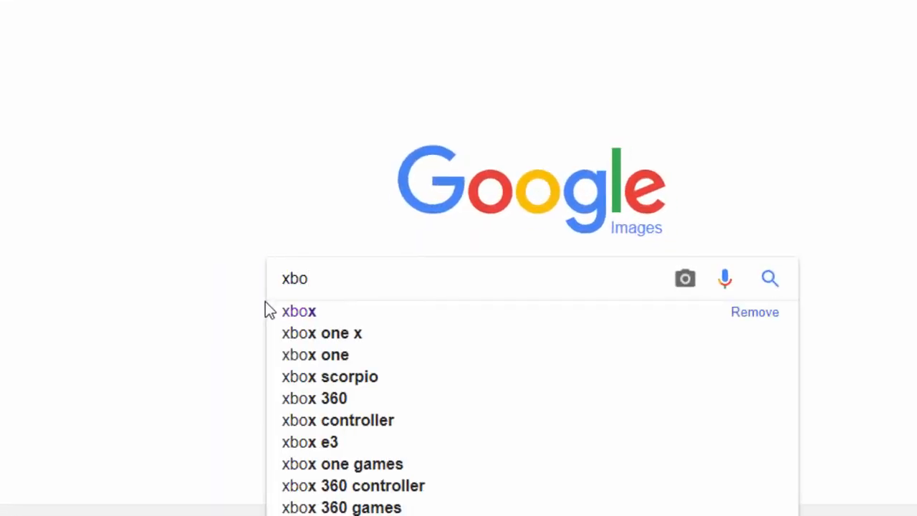
pyautogui.write('x')
pyautogui.click(300, 312)
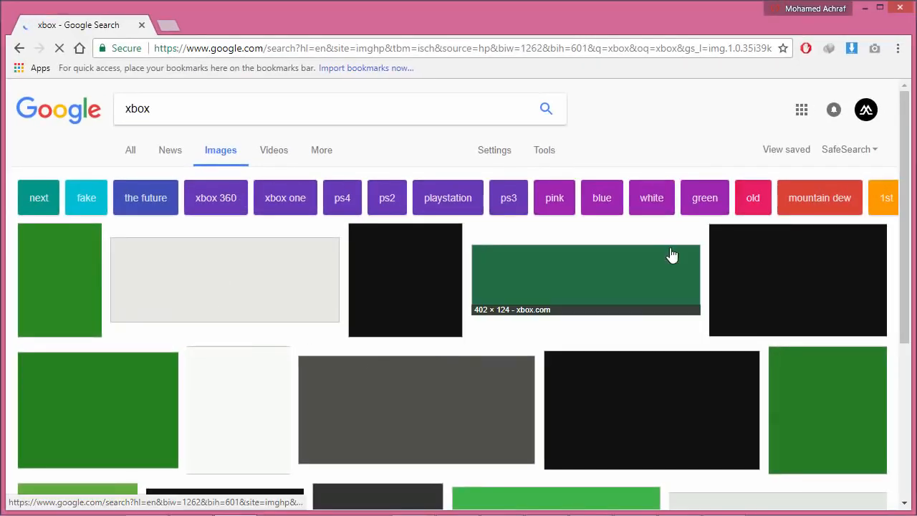
# Step: Open the white-and-green Xbox sphere logo from the results, copy the image and close its preview
pyautogui.scroll(-3, 375, 252)
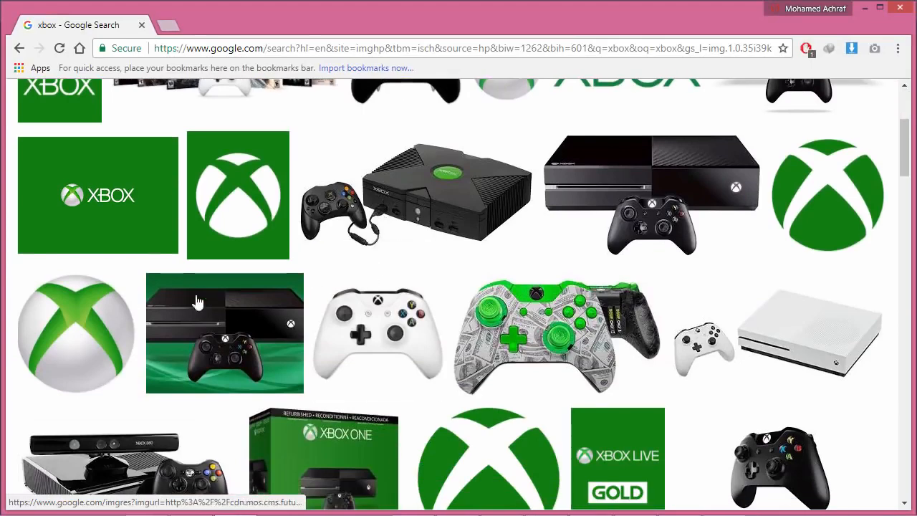
pyautogui.click(97, 322)
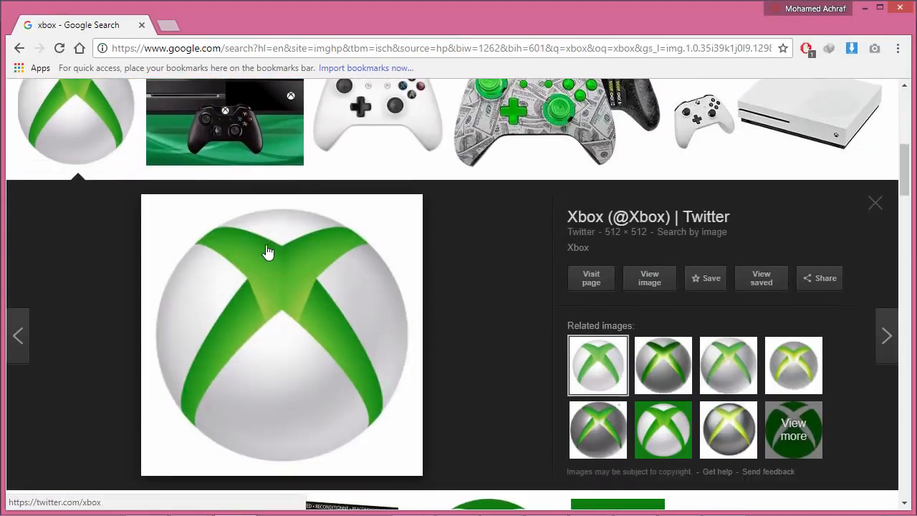
pyautogui.rightClick(269, 307)
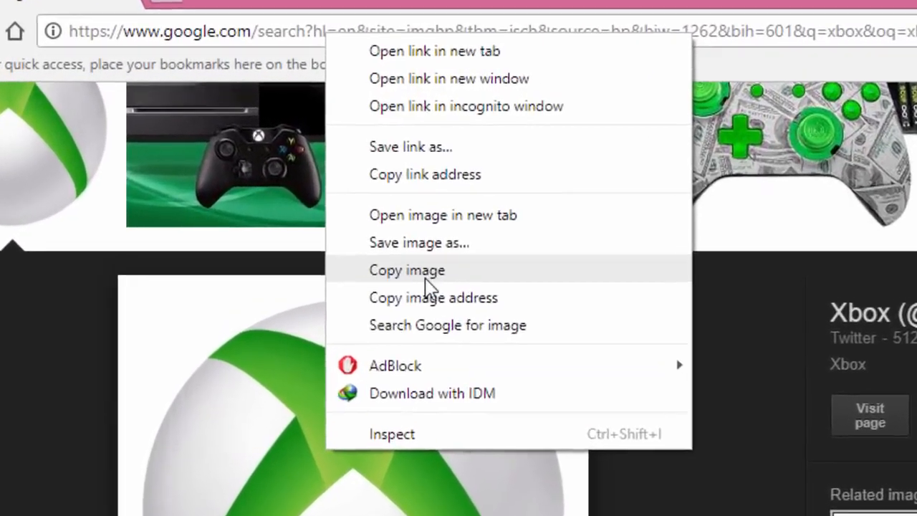
pyautogui.click(324, 192)
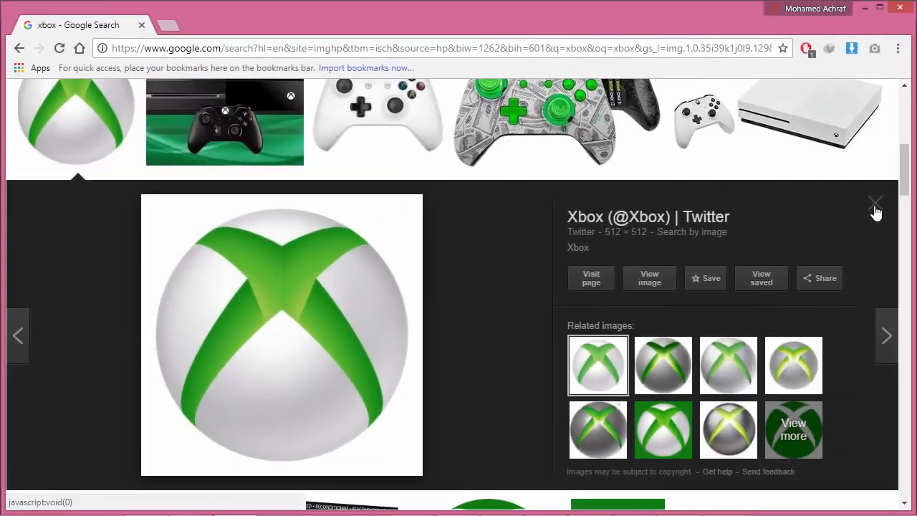
pyautogui.click(876, 208)
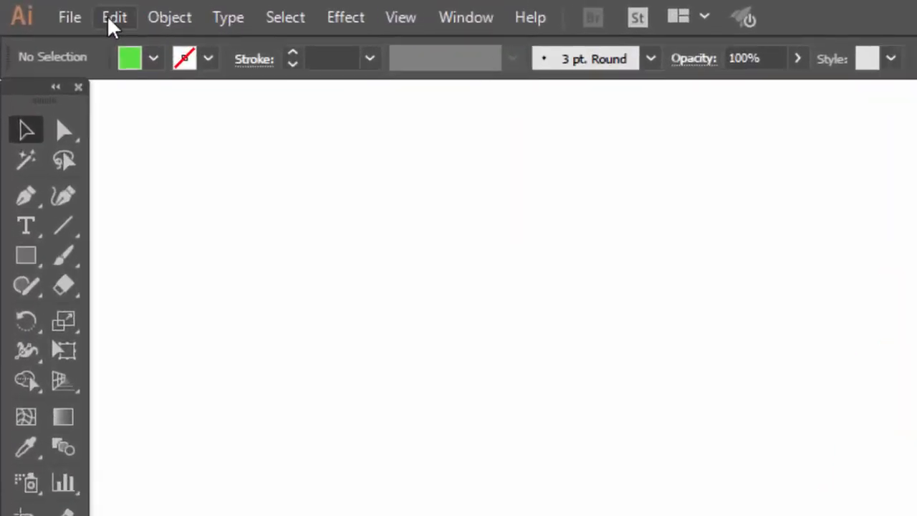
# Step: Paste the Xbox logo image into the Illustrator document, scale it down and place it to the left of the cube artwork
pyautogui.click(114, 17)
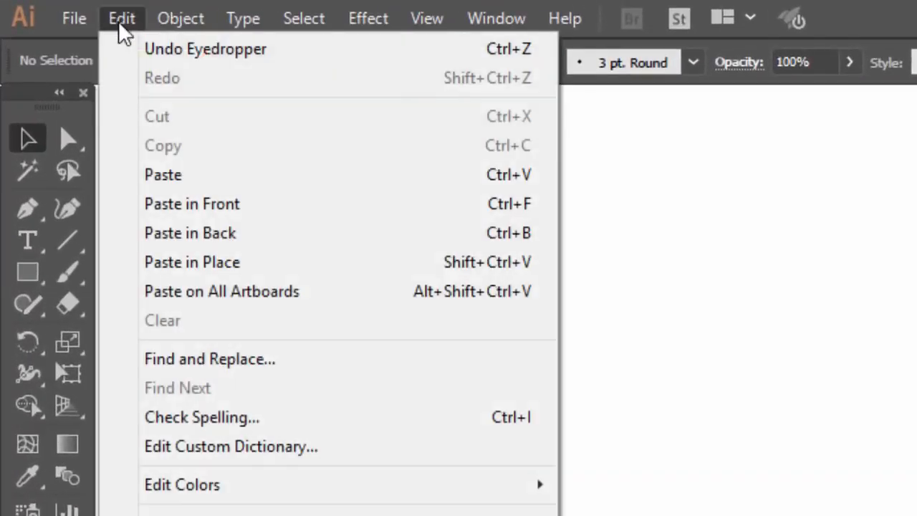
pyautogui.click(154, 172)
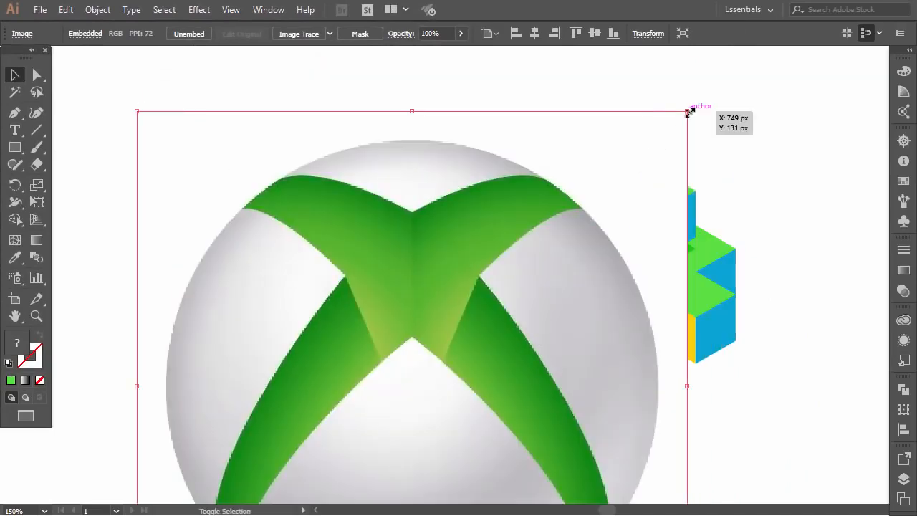
pyautogui.moveTo(688, 111); pyautogui.dragTo(558, 240)
pyautogui.moveTo(385, 238); pyautogui.dragTo(334, 213)
pyautogui.moveTo(399, 123); pyautogui.dragTo(369, 151)
pyautogui.moveTo(341, 215); pyautogui.dragTo(321, 190)
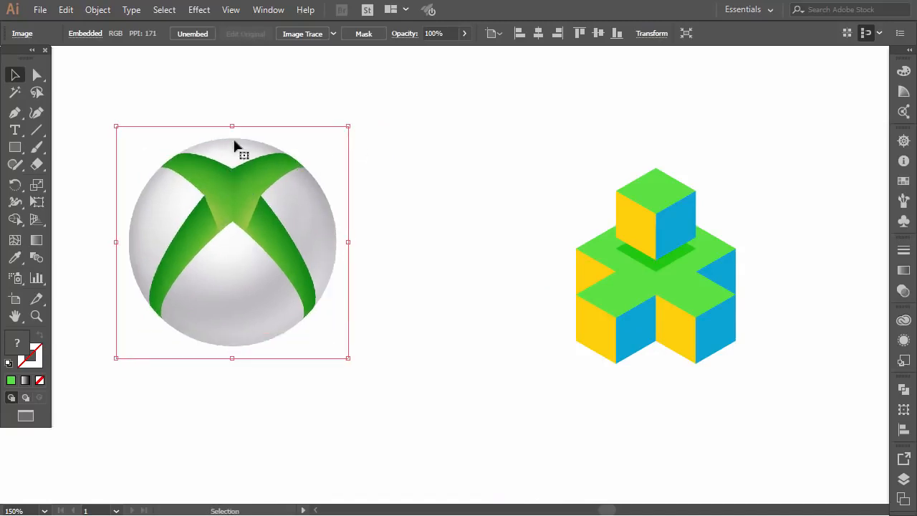
# Step: Draw a small square between the Xbox logo and the cube artwork, fill it with the default white-to-black gradient and deselect it
pyautogui.click(178, 109)
pyautogui.click(14, 147)
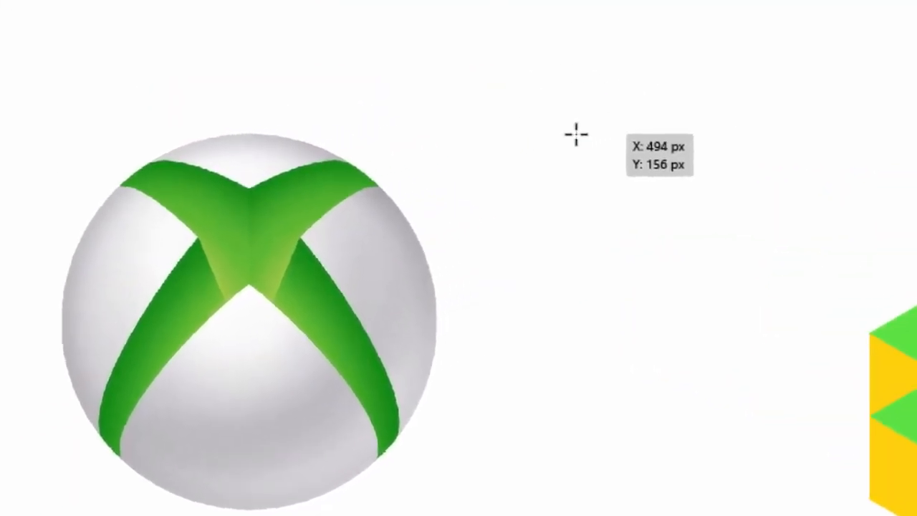
pyautogui.moveTo(662, 116); pyautogui.dragTo(716, 159)
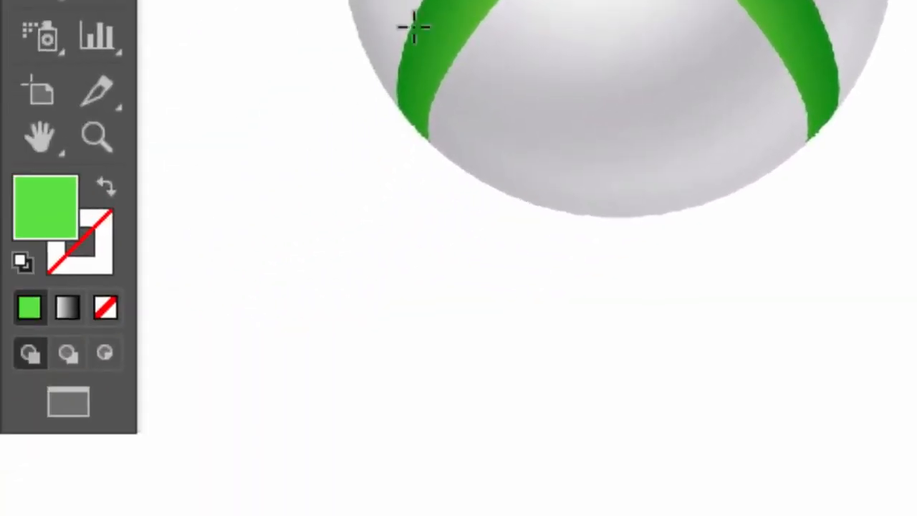
pyautogui.click(68, 309)
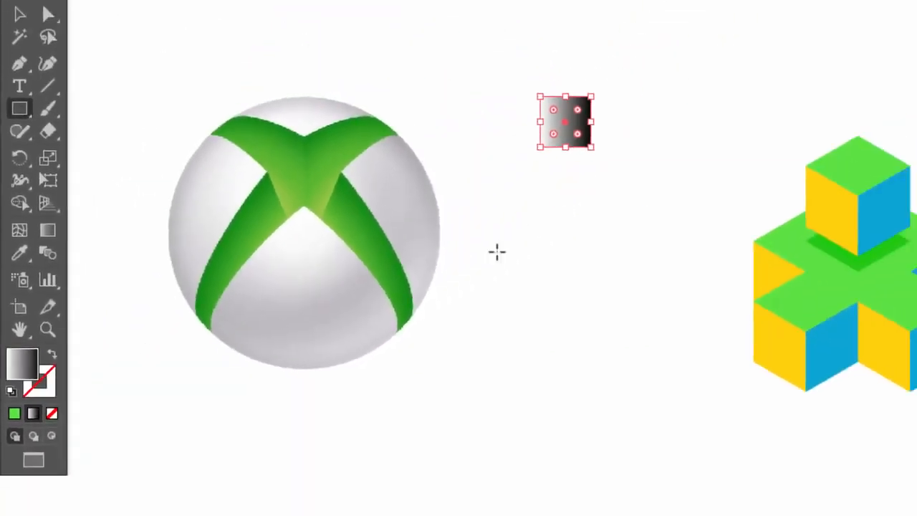
pyautogui.click(14, 52)
pyautogui.click(285, 82)
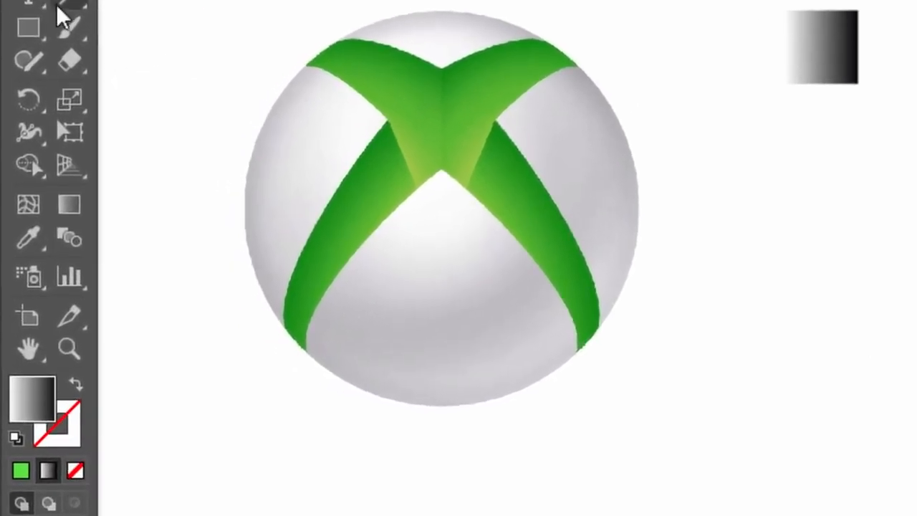
# Step: Sample the dark green of the Xbox logo with the Eyedropper and copy its hex code 2C9C1E
pyautogui.click(26, 239)
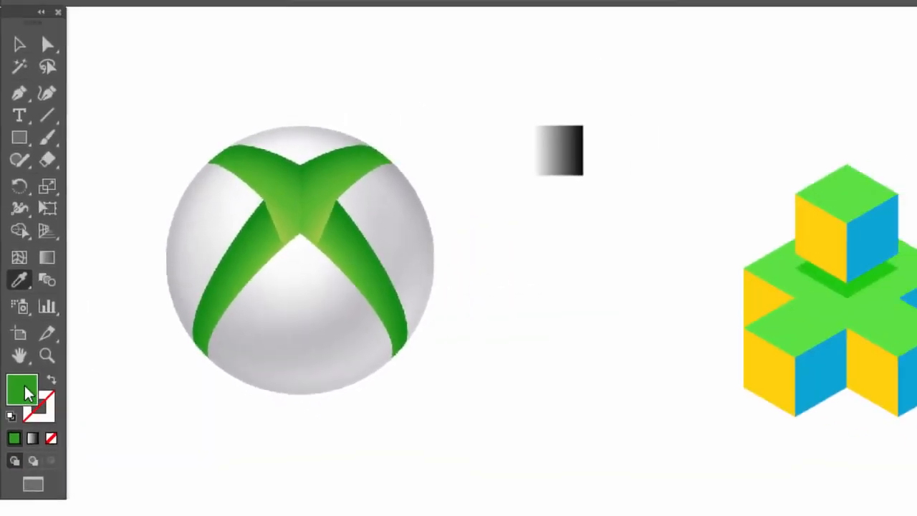
pyautogui.doubleClick(27, 393)
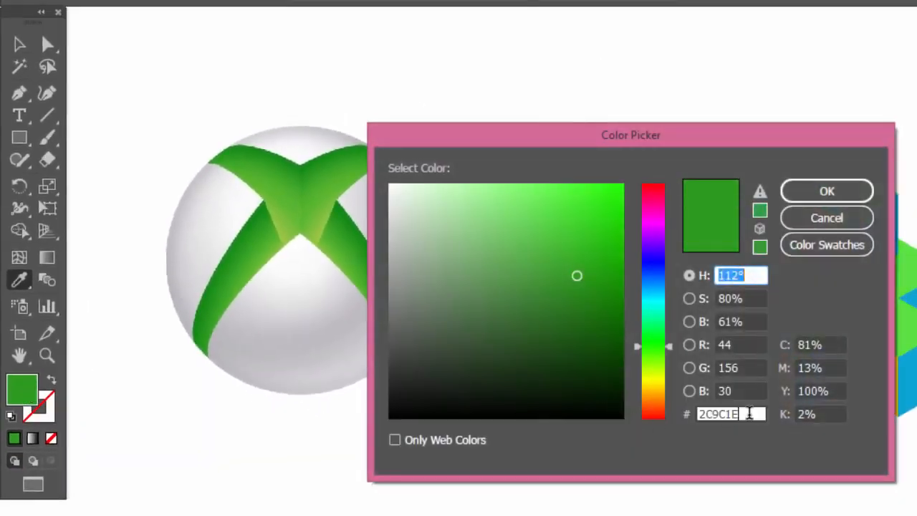
pyautogui.doubleClick(749, 414)
pyautogui.hotkey('ctrl', 'c')
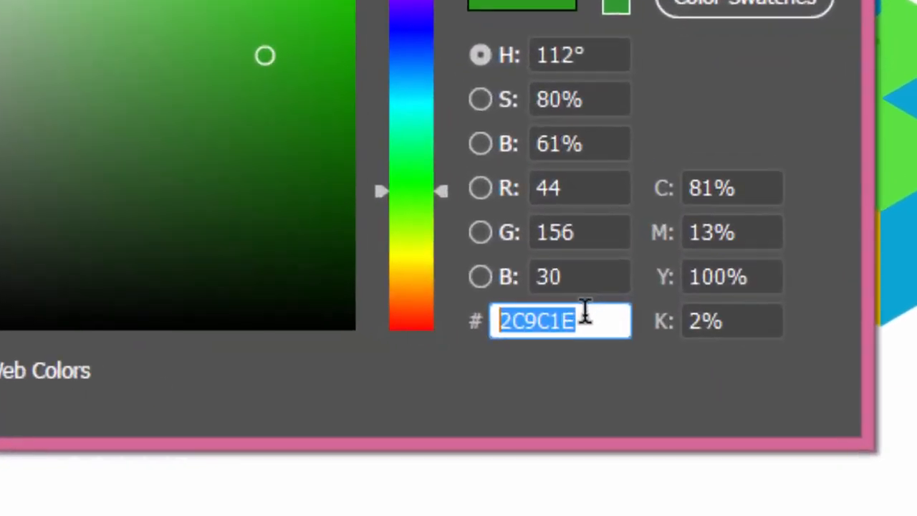
pyautogui.rightClick(586, 316)
pyautogui.click(563, 174)
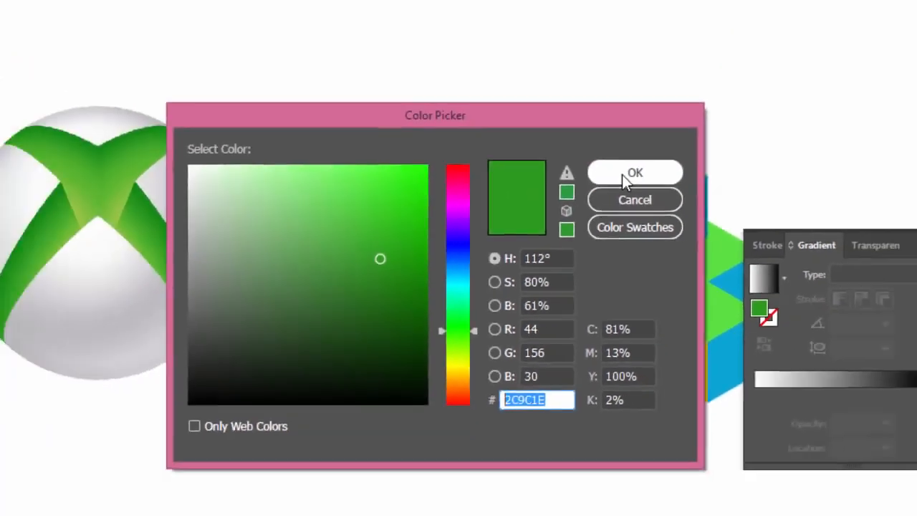
pyautogui.click(622, 132)
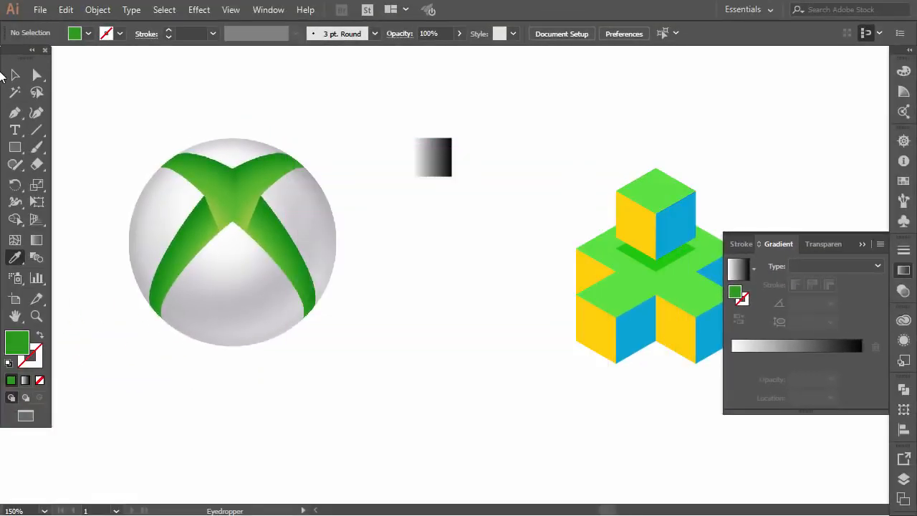
# Step: Replace the black end stop of the square's gradient with the copied dark green 2C9C1E
pyautogui.click(13, 74)
pyautogui.click(444, 163)
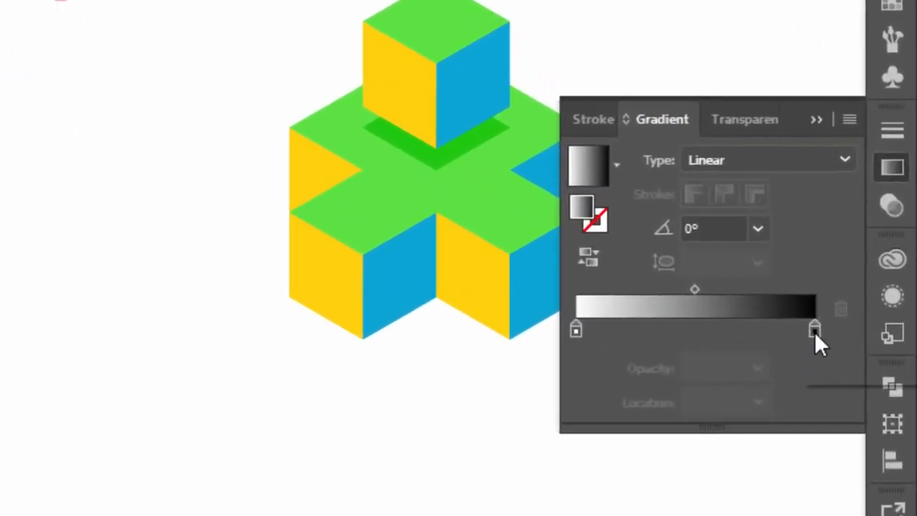
pyautogui.doubleClick(861, 358)
pyautogui.click(724, 211)
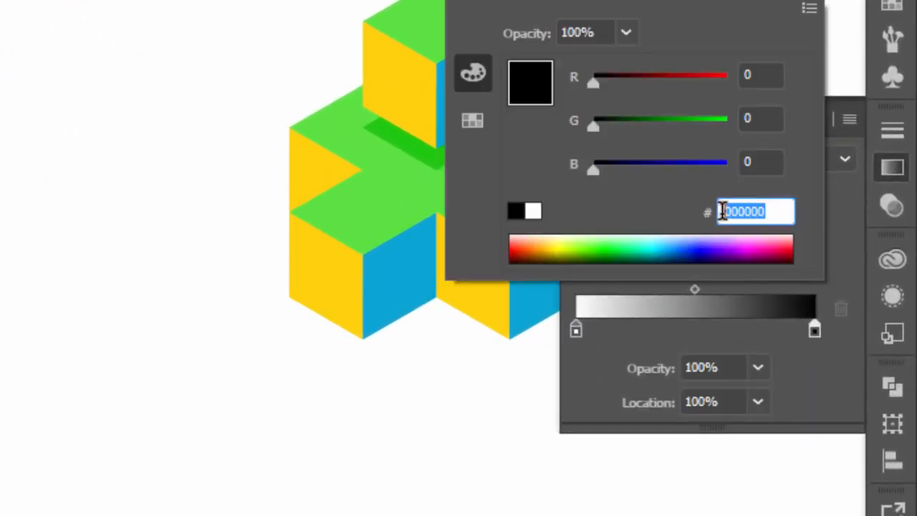
pyautogui.rightClick(748, 210)
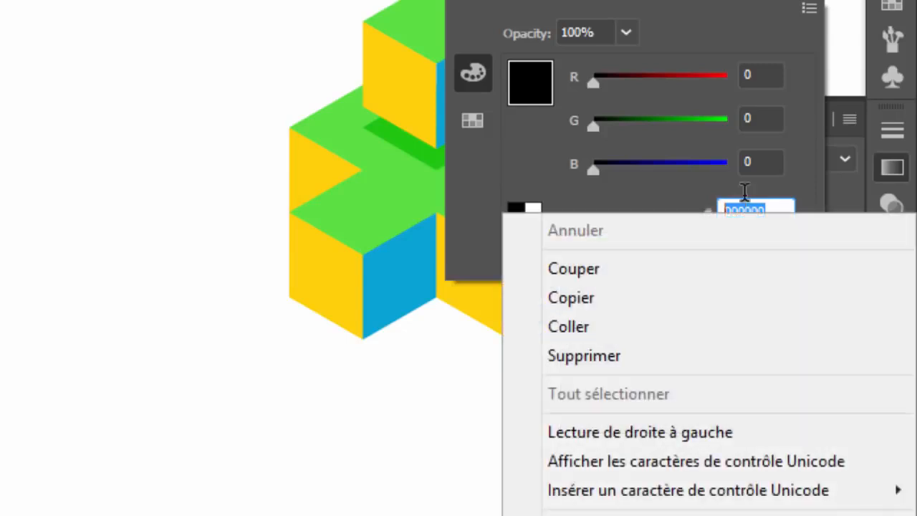
pyautogui.click(635, 325)
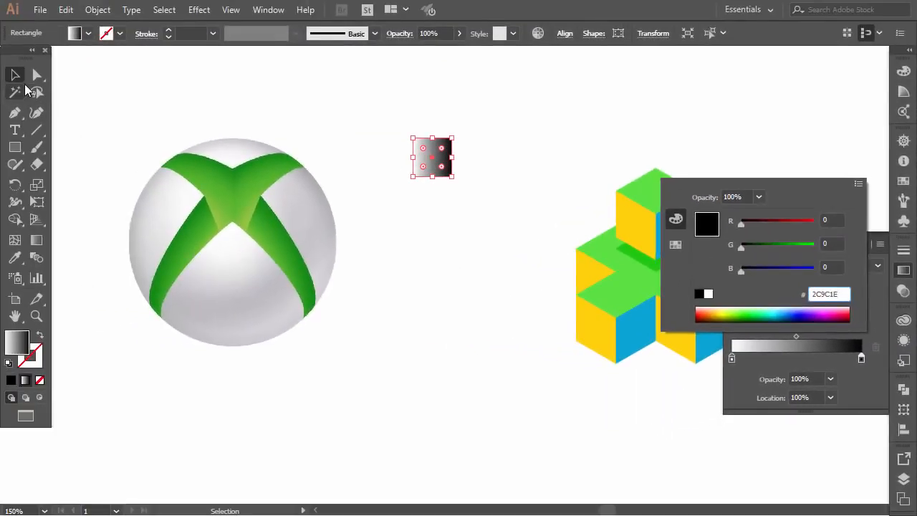
pyautogui.press('Return')
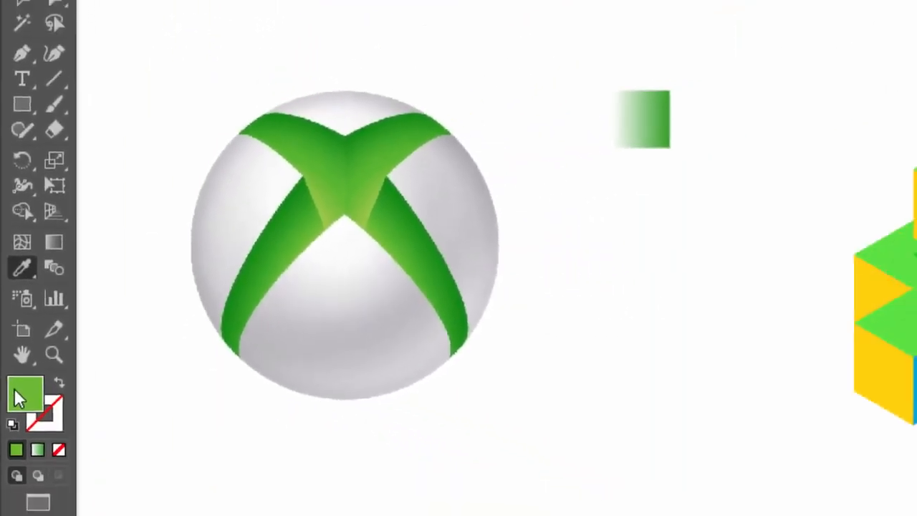
# Step: Copy the hex code 6DBA36 of the light green sampled from the Xbox logo
pyautogui.doubleClick(19, 428)
pyautogui.click(546, 337)
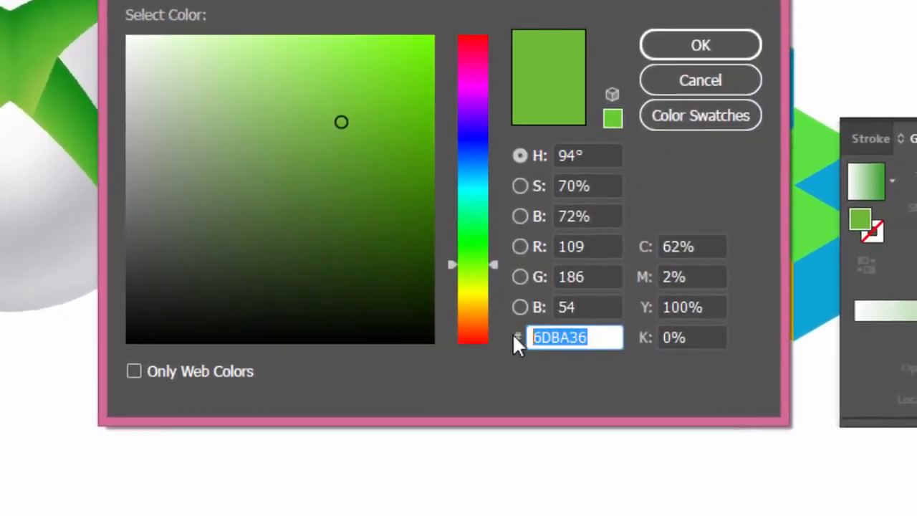
pyautogui.rightClick(573, 337)
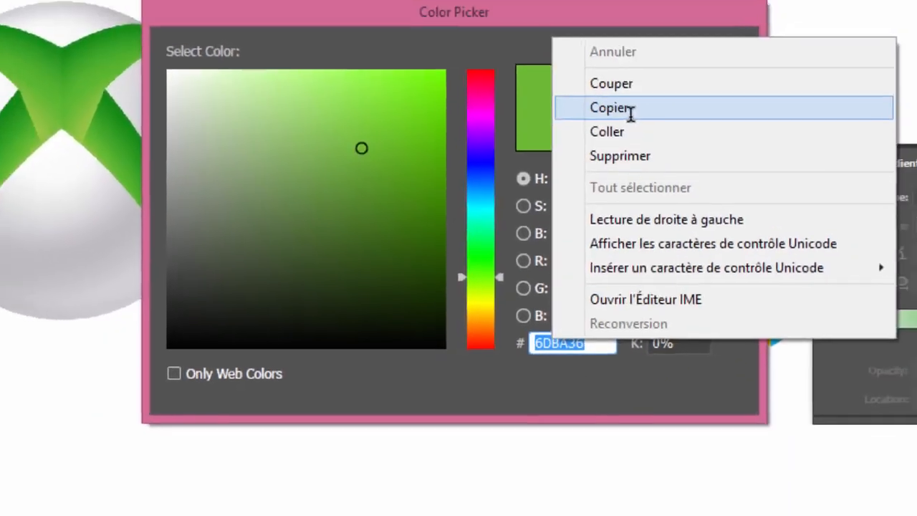
pyautogui.click(615, 76)
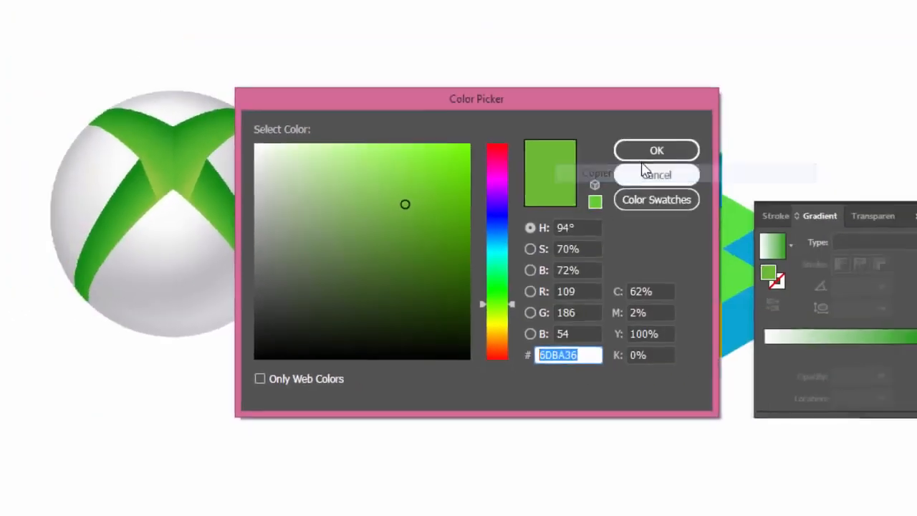
pyautogui.click(657, 146)
# Step: Replace the white start stop of the square's gradient with the copied light green 6DBA36
pyautogui.click(16, 76)
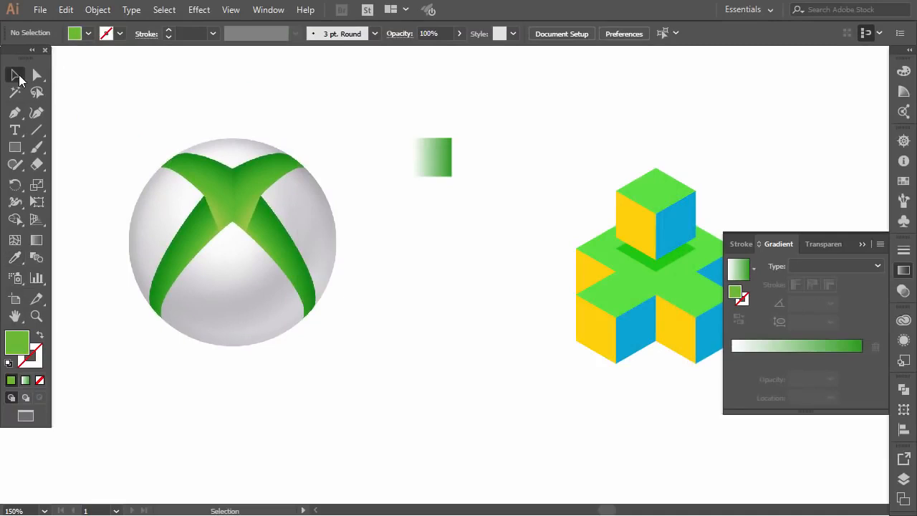
pyautogui.click(425, 161)
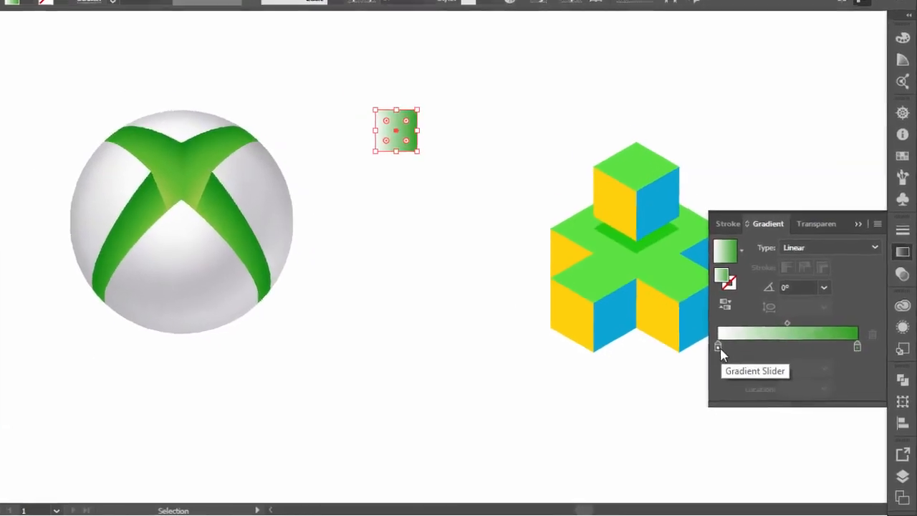
pyautogui.doubleClick(731, 358)
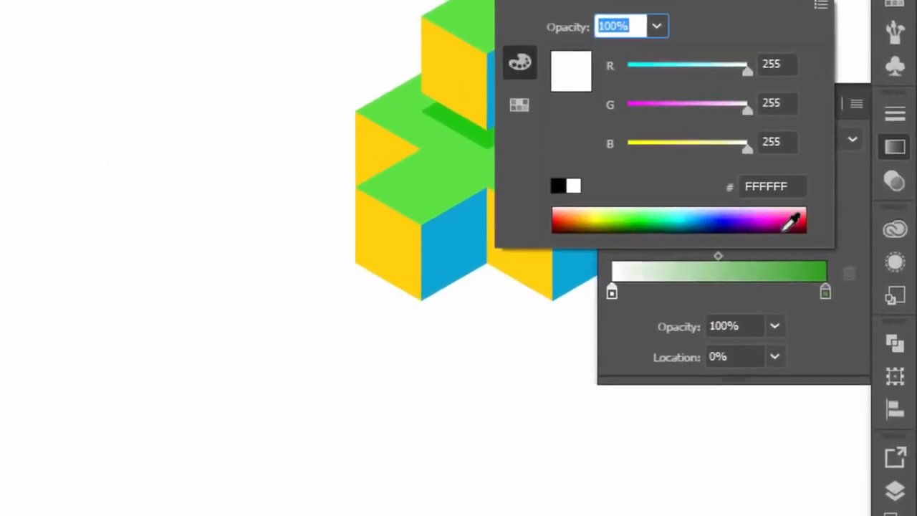
pyautogui.moveTo(800, 187); pyautogui.dragTo(727, 184)
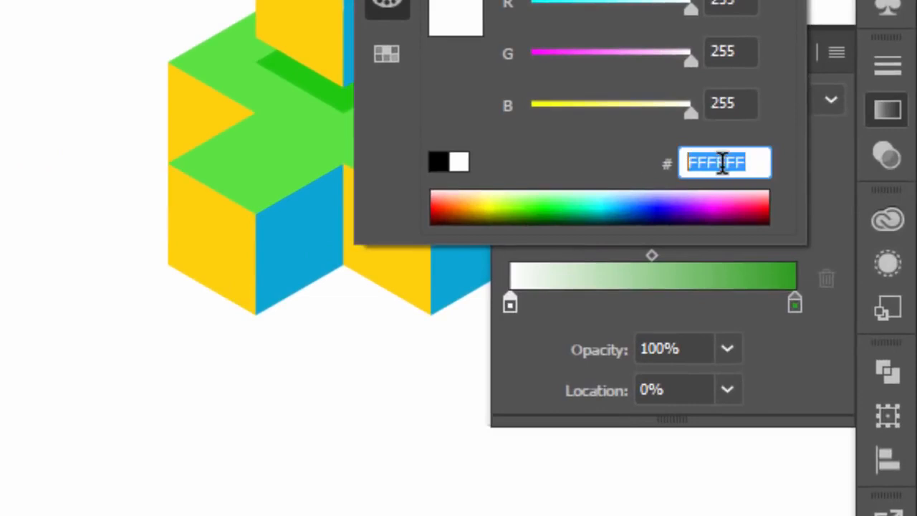
pyautogui.rightClick(722, 164)
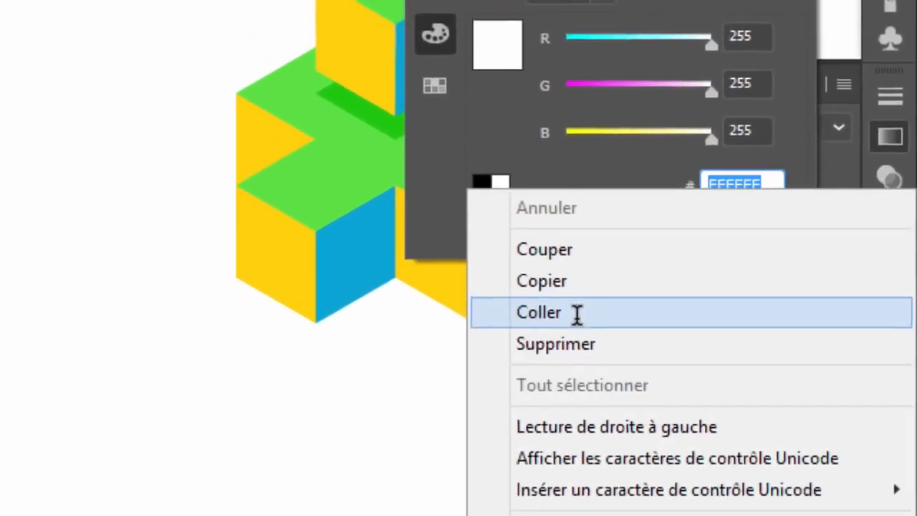
pyautogui.click(565, 301)
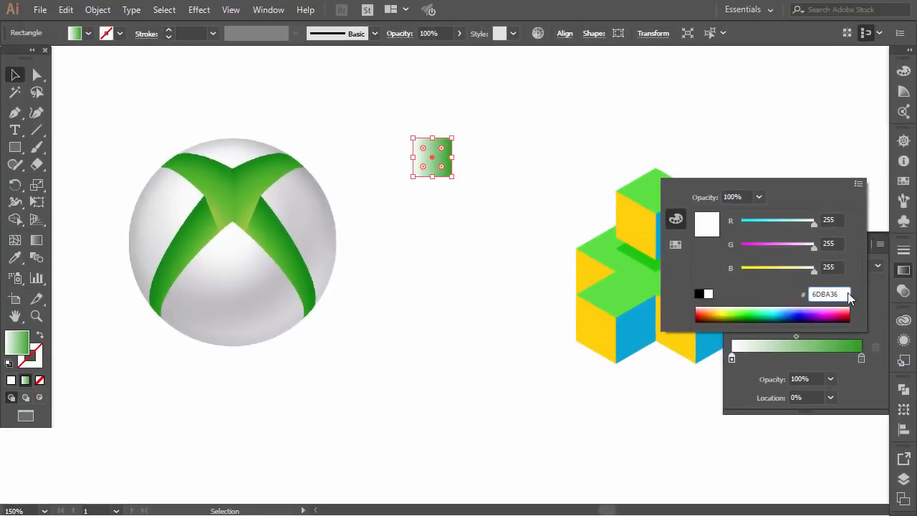
pyautogui.press('Return')
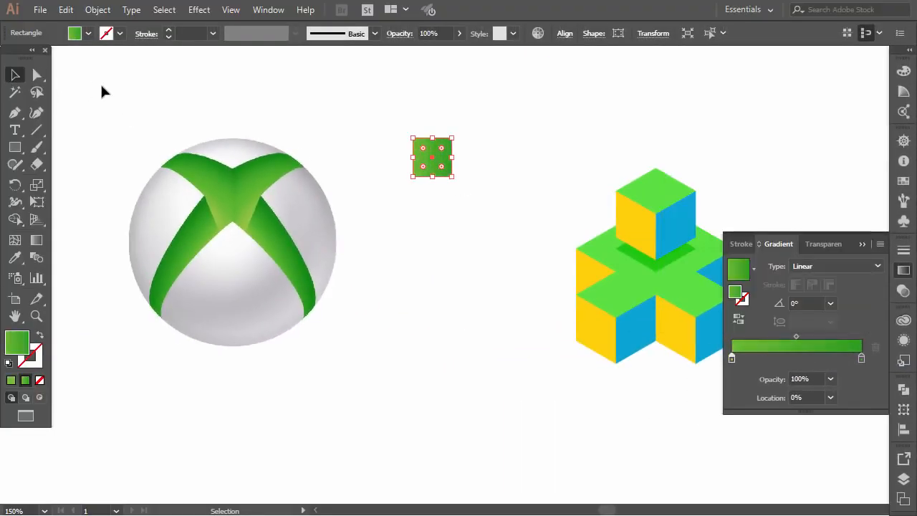
# Step: Collapse the gradient settings, duplicate the green gradient square so two copies sit side by side, and deselect them
pyautogui.click(370, 136)
pyautogui.click(423, 154)
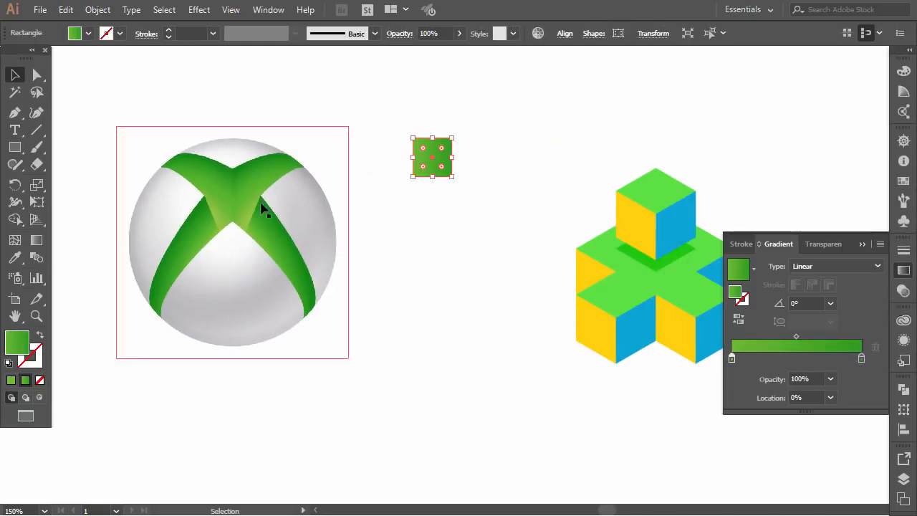
pyautogui.click(863, 244)
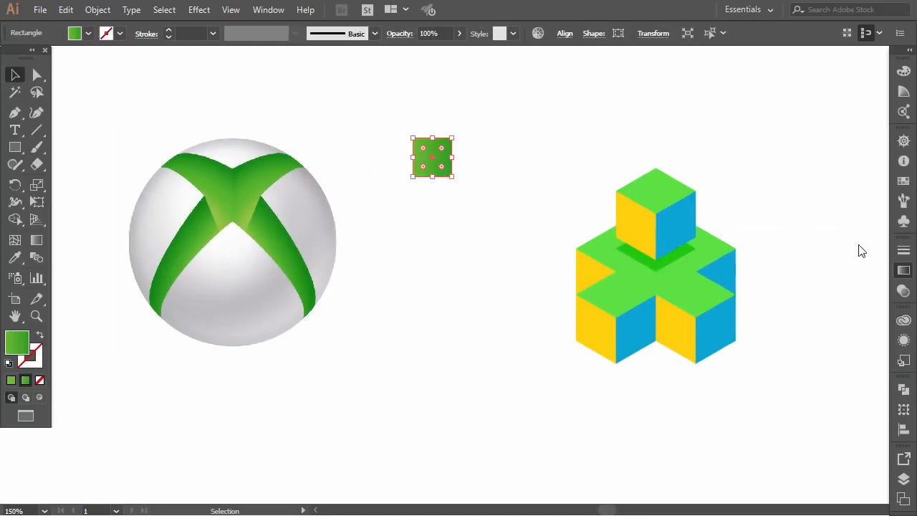
pyautogui.click(381, 143)
pyautogui.moveTo(422, 147); pyautogui.dragTo(413, 165)
pyautogui.click(424, 206)
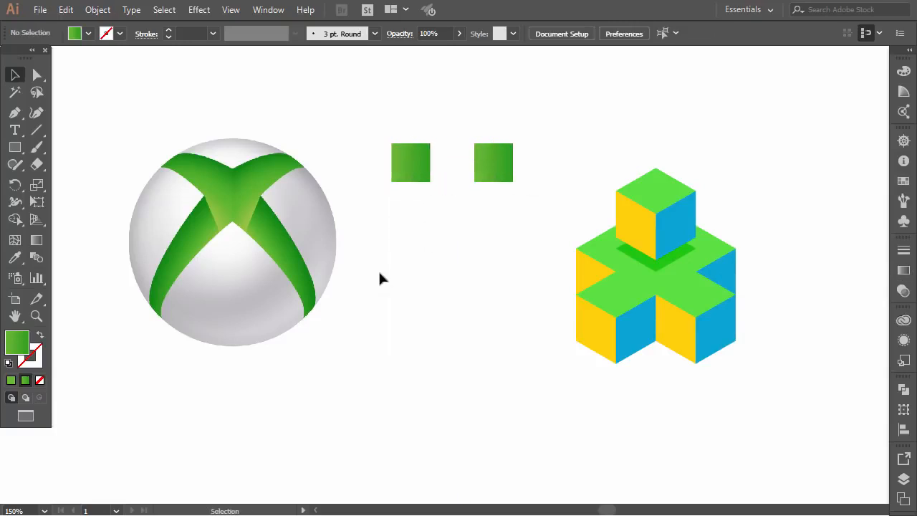
# Step: Sample the grey shading of the Xbox sphere with the Eyedropper and copy its hex code B6B6B8
pyautogui.click(16, 259)
pyautogui.click(322, 202)
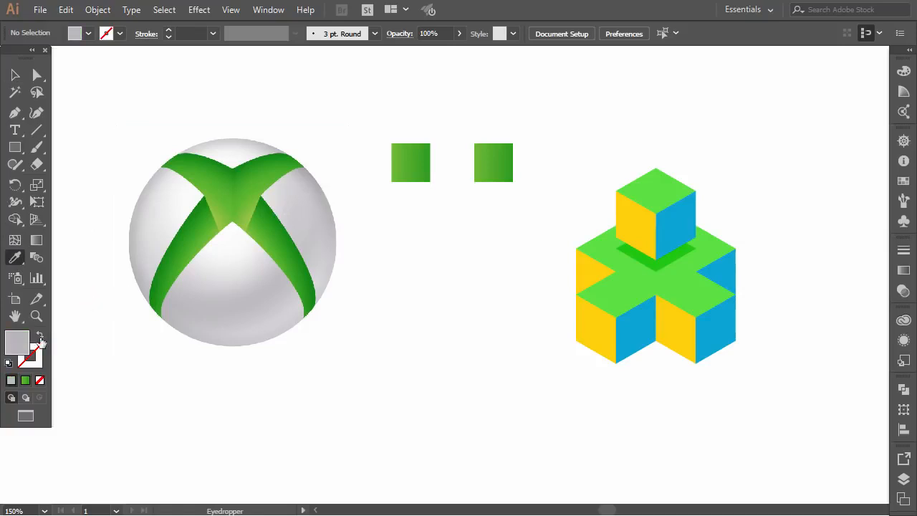
pyautogui.doubleClick(25, 349)
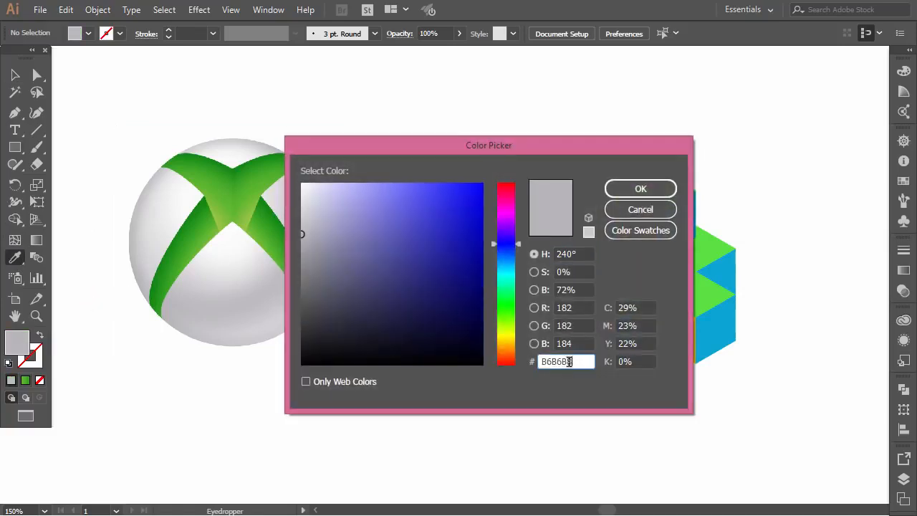
pyautogui.rightClick(552, 362)
pyautogui.click(614, 211)
pyautogui.click(623, 210)
# Step: Set the dark green end stop of the left square's gradient to the copied grey B6B6B8
pyautogui.click(16, 76)
pyautogui.click(410, 163)
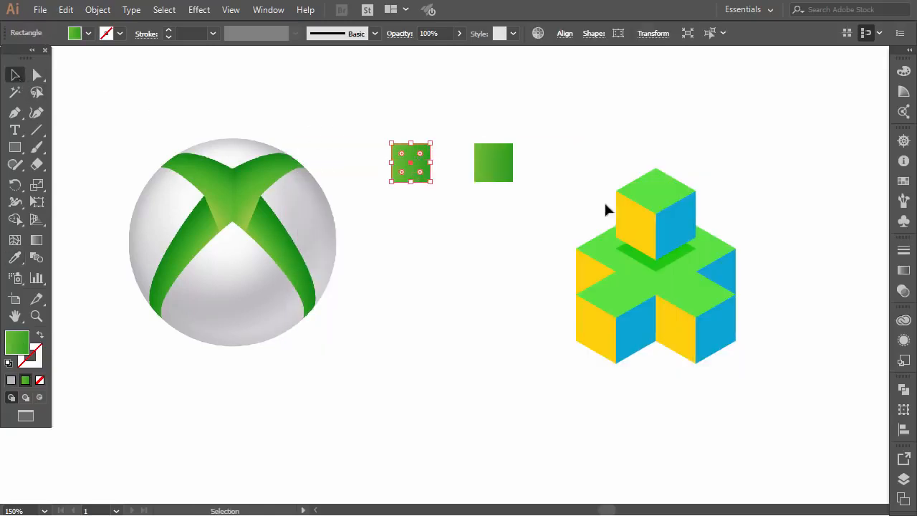
pyautogui.click(904, 270)
pyautogui.doubleClick(862, 359)
pyautogui.rightClick(824, 294)
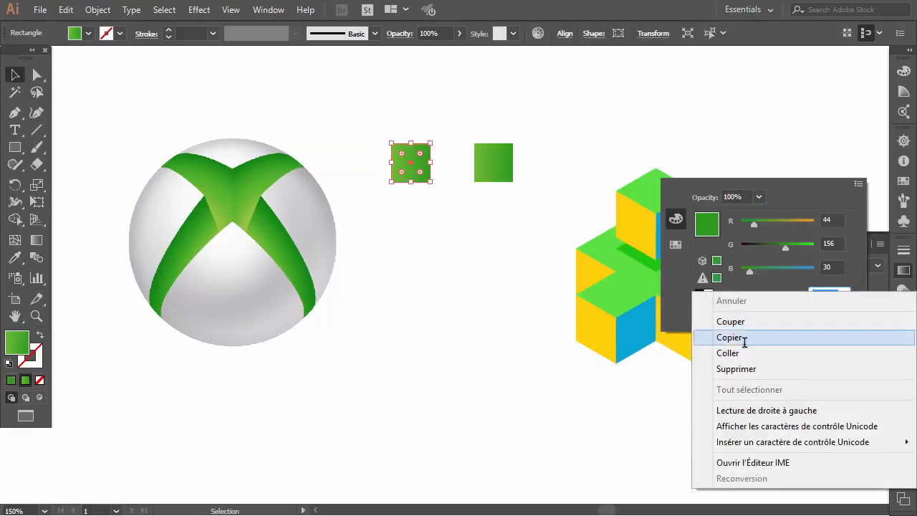
pyautogui.click(731, 357)
pyautogui.click(478, 196)
# Step: Sample the near-white highlight of the Xbox sphere with the Eyedropper and copy its hex code FAFAFA
pyautogui.click(176, 200)
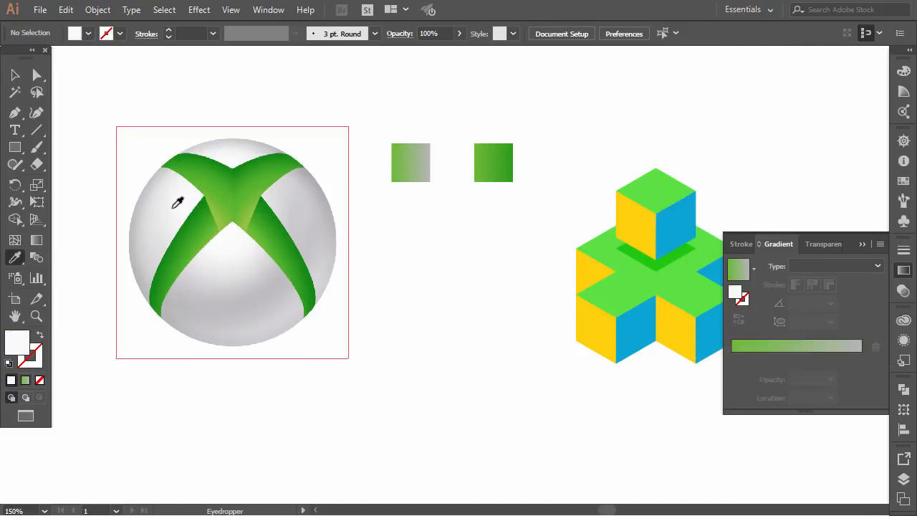
pyautogui.doubleClick(18, 342)
pyautogui.moveTo(574, 361); pyautogui.dragTo(541, 361)
pyautogui.rightClick(552, 362)
pyautogui.click(587, 210)
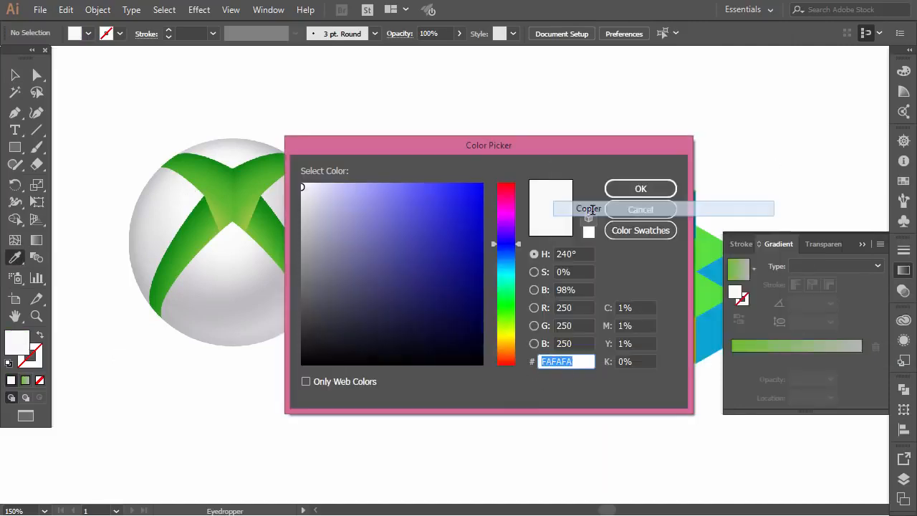
pyautogui.click(637, 190)
# Step: Set the light green start stop of the left square's gradient to the copied near-white FAFAFA
pyautogui.press('v')
pyautogui.click(428, 169)
pyautogui.doubleClick(732, 360)
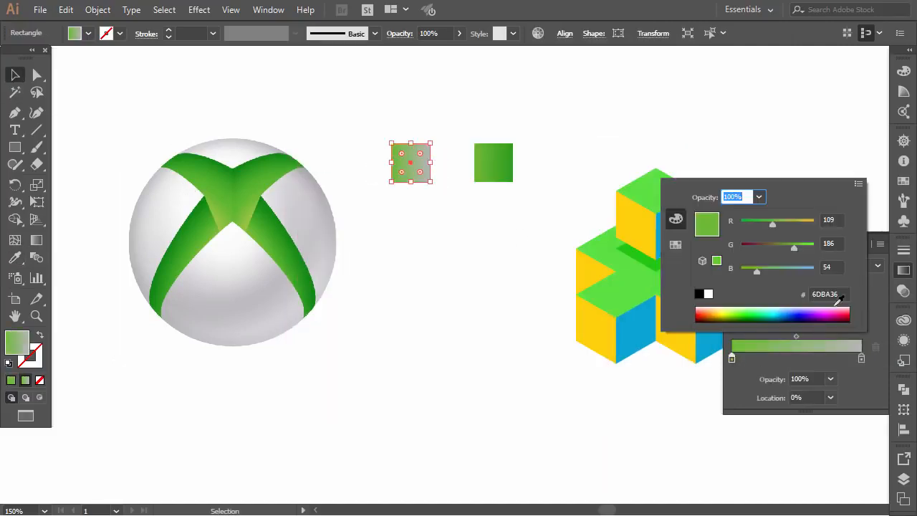
pyautogui.moveTo(850, 293); pyautogui.dragTo(811, 293)
pyautogui.rightClick(828, 293)
pyautogui.click(743, 355)
pyautogui.click(473, 279)
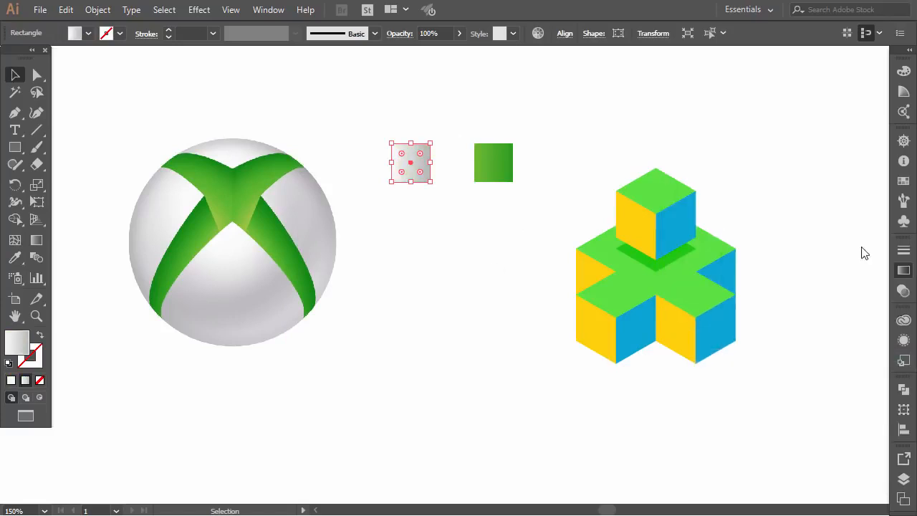
# Step: Delete the Xbox logo image from the artboard
pyautogui.click(458, 208)
pyautogui.click(208, 268)
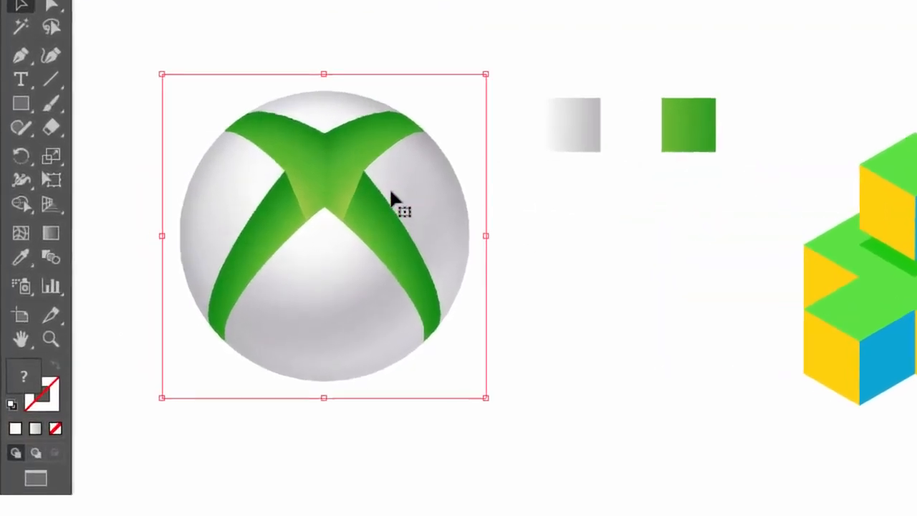
pyautogui.press('Delete')
# Step: Move the two gradient swatches into the freed space and place the whole block illustration just beneath them
pyautogui.moveTo(461, 91); pyautogui.dragTo(431, 96)
pyautogui.moveTo(727, 139); pyautogui.dragTo(863, 321)
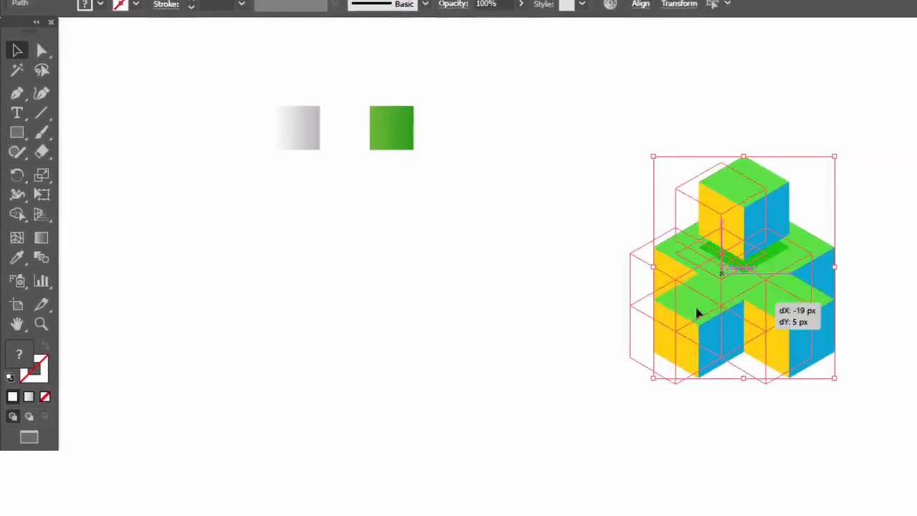
pyautogui.moveTo(697, 313); pyautogui.dragTo(480, 357)
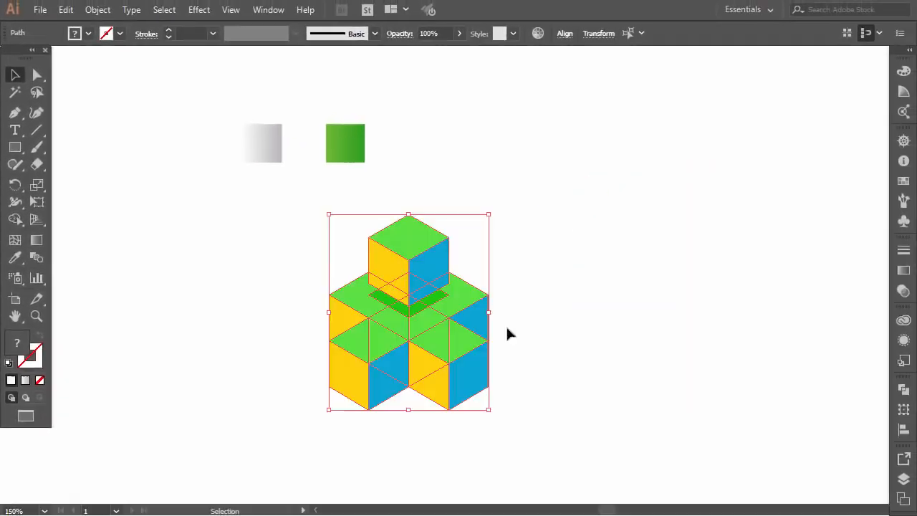
pyautogui.click(636, 318)
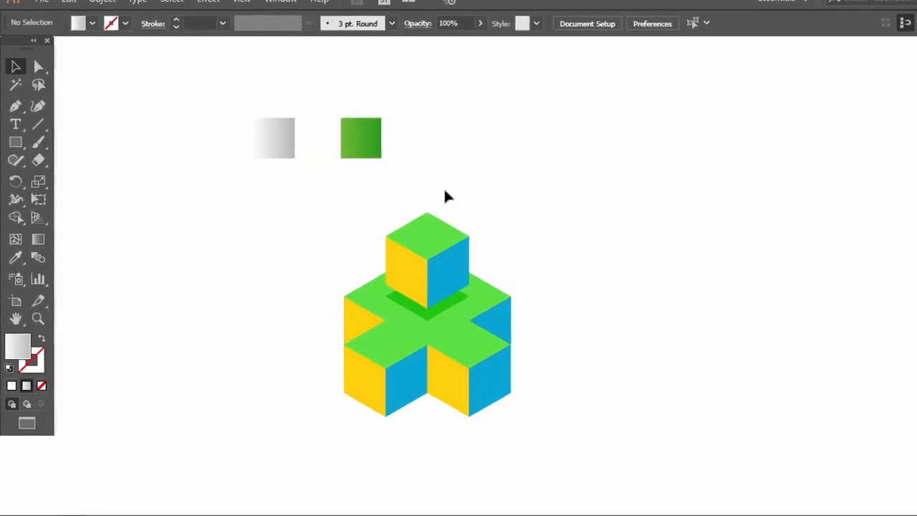
# Step: Apply the grey swatch's gradient to the top faces of the cross block and the floating cube with the Eyedropper
pyautogui.click(543, 336)
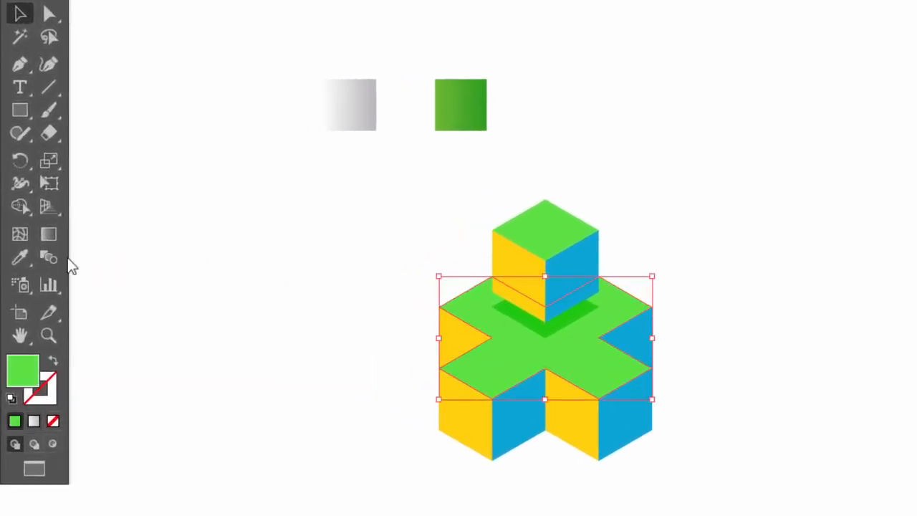
pyautogui.click(354, 108)
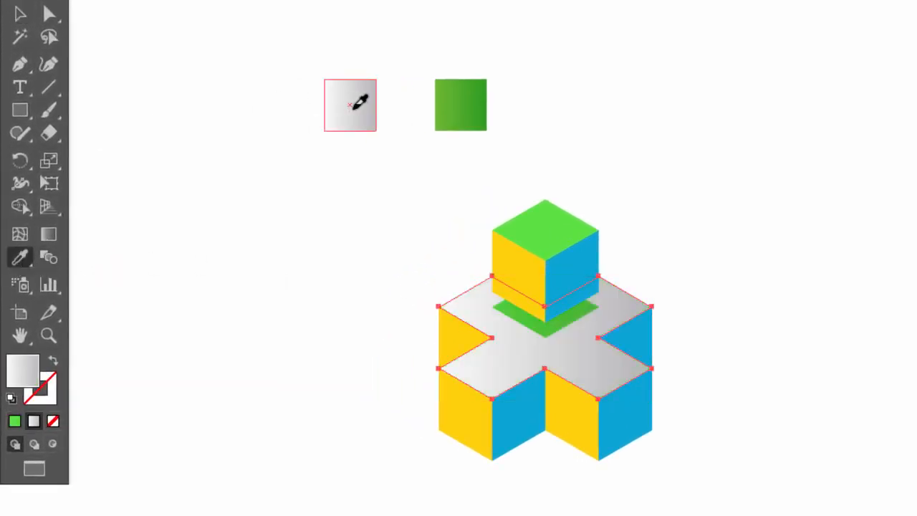
pyautogui.click(20, 15)
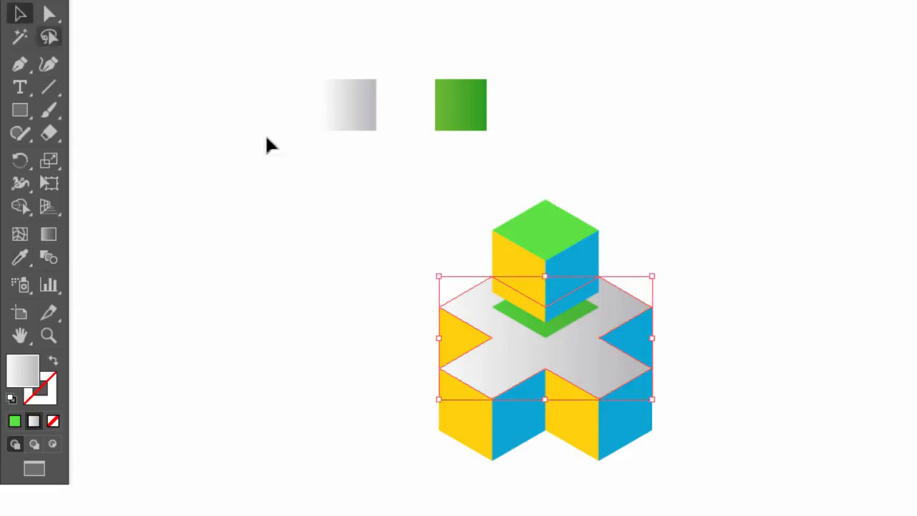
pyautogui.click(542, 240)
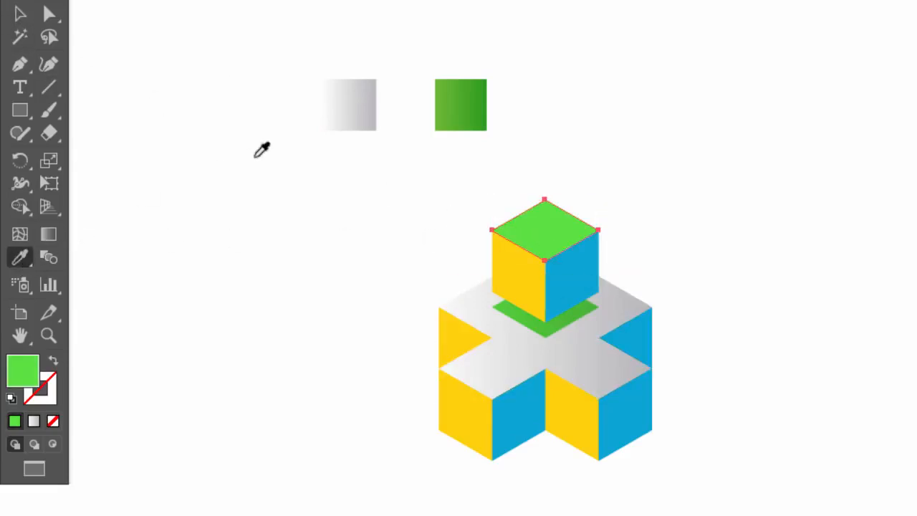
pyautogui.click(354, 105)
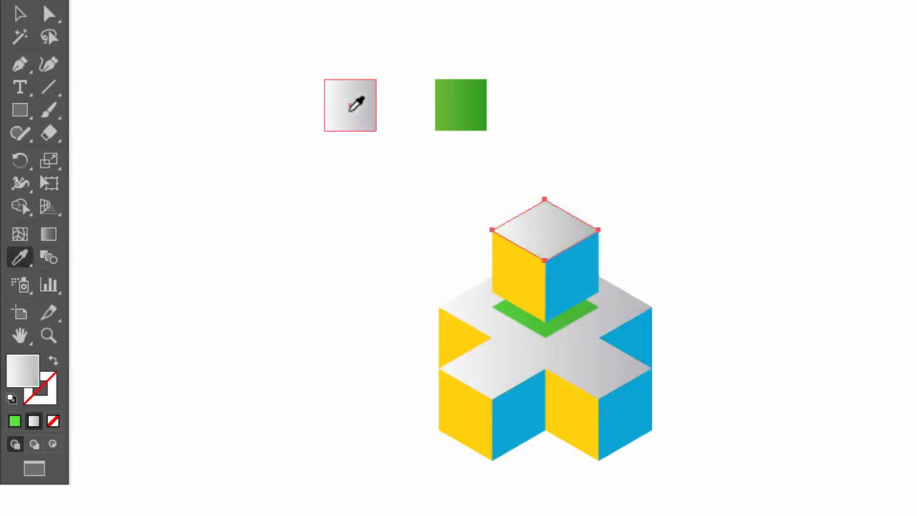
pyautogui.click(22, 17)
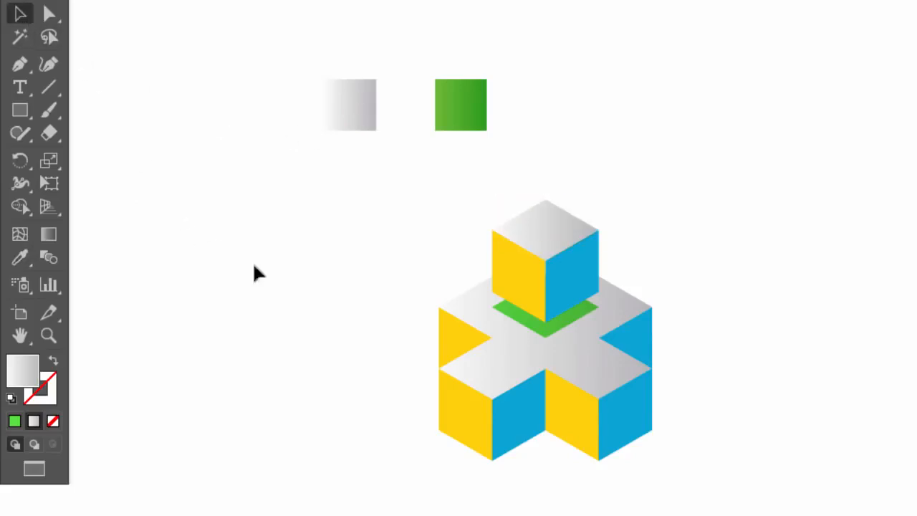
# Step: Fill the shadow diamond beneath the floating cube with the grey gradient sampled from the cross block's top face
pyautogui.moveTo(557, 323); pyautogui.dragTo(521, 349)
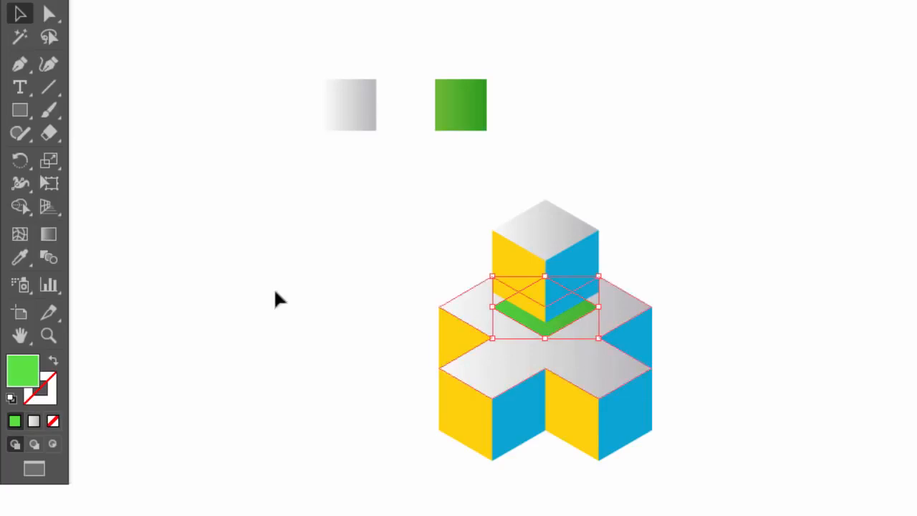
pyautogui.click(15, 264)
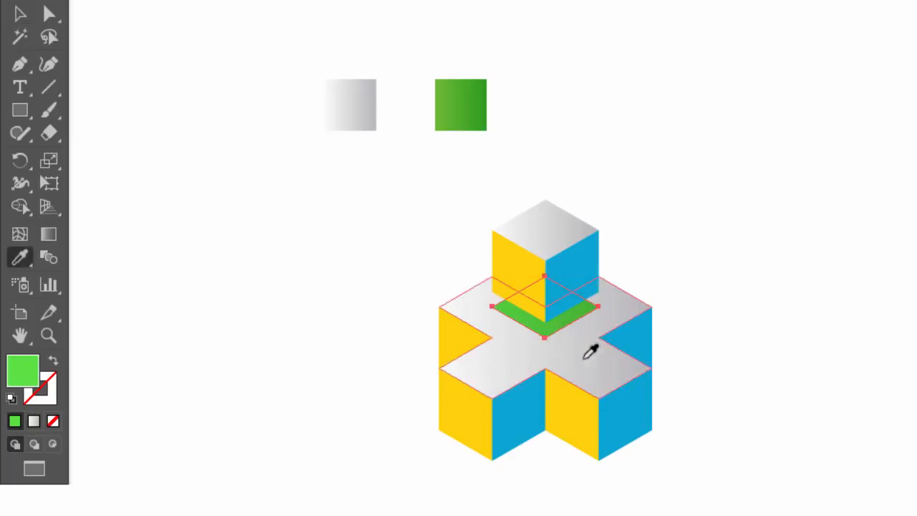
pyautogui.click(592, 351)
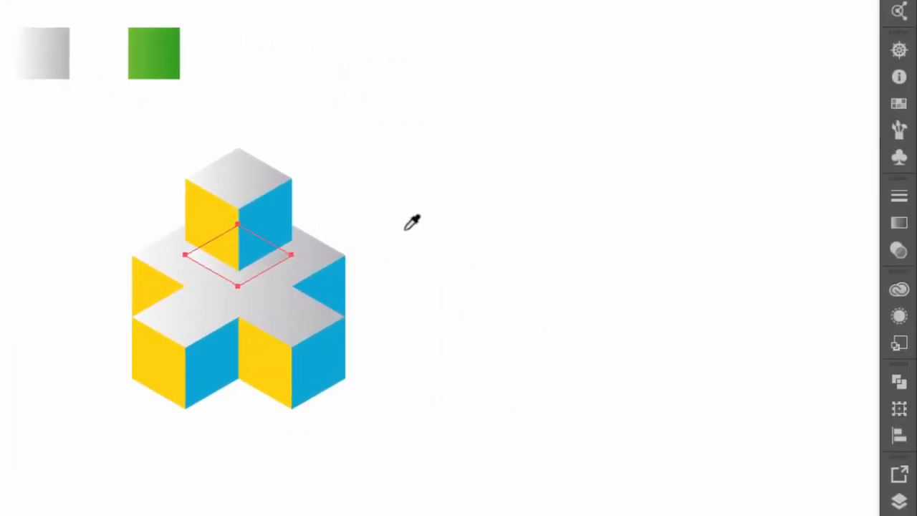
# Step: Set the shadow diamond's blending mode to Multiply and deselect it
pyautogui.click(898, 251)
pyautogui.click(650, 228)
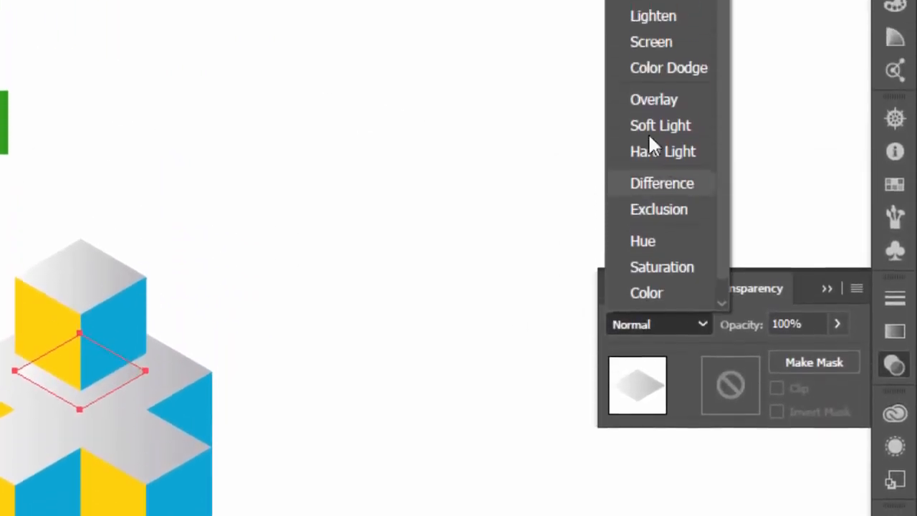
pyautogui.click(655, 35)
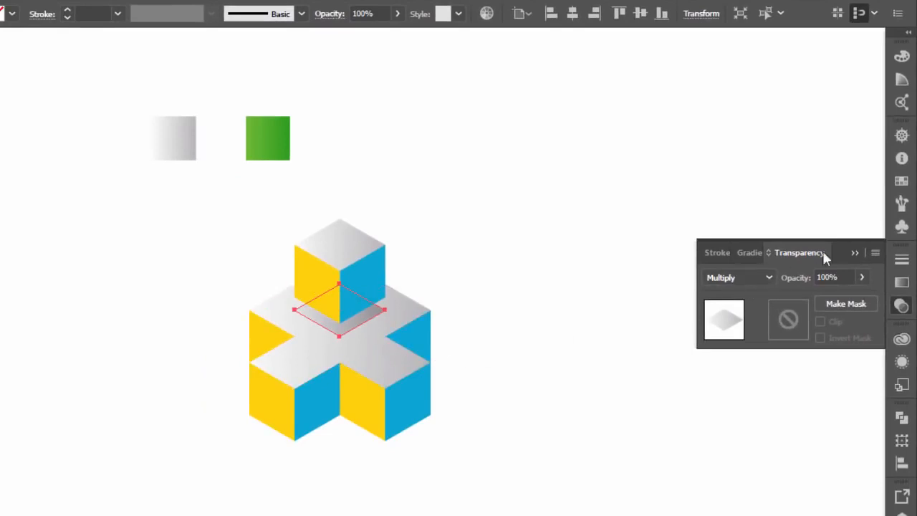
pyautogui.click(855, 252)
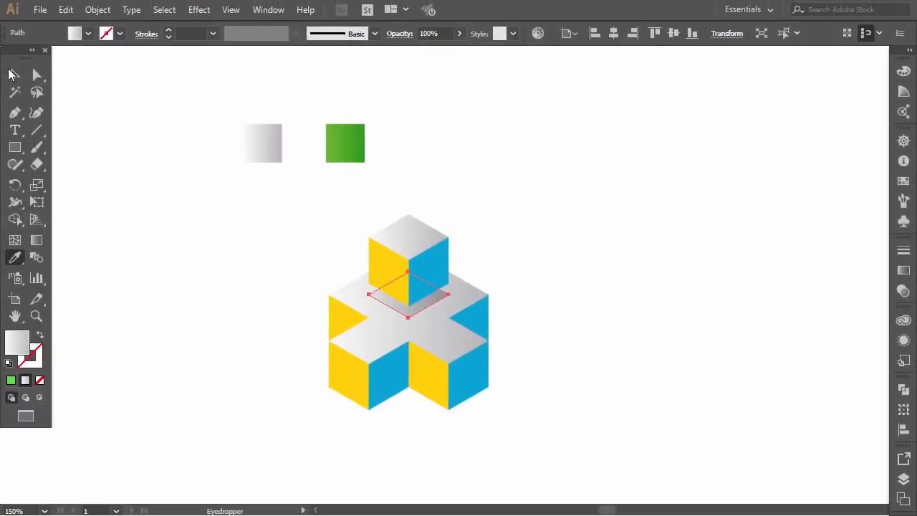
pyautogui.click(10, 72)
pyautogui.click(93, 188)
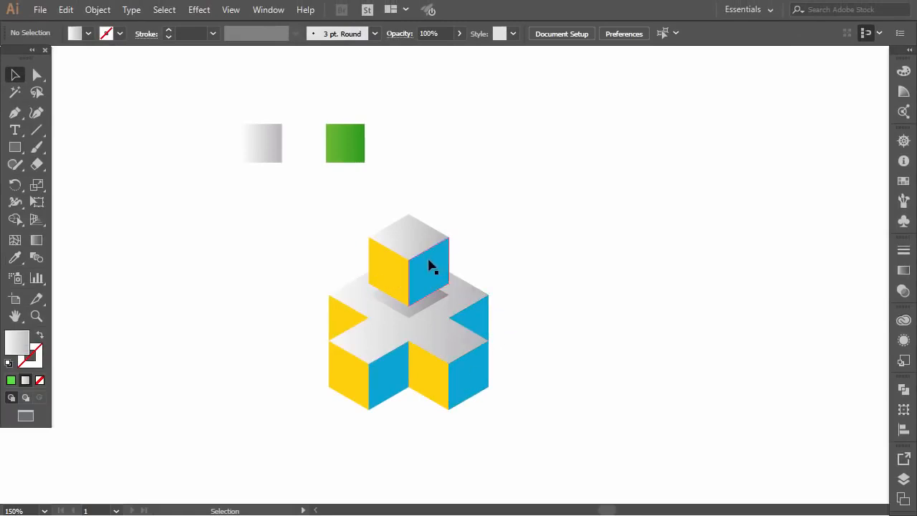
# Step: Change the gradient type of the cross block's top face to Radial
pyautogui.click(410, 346)
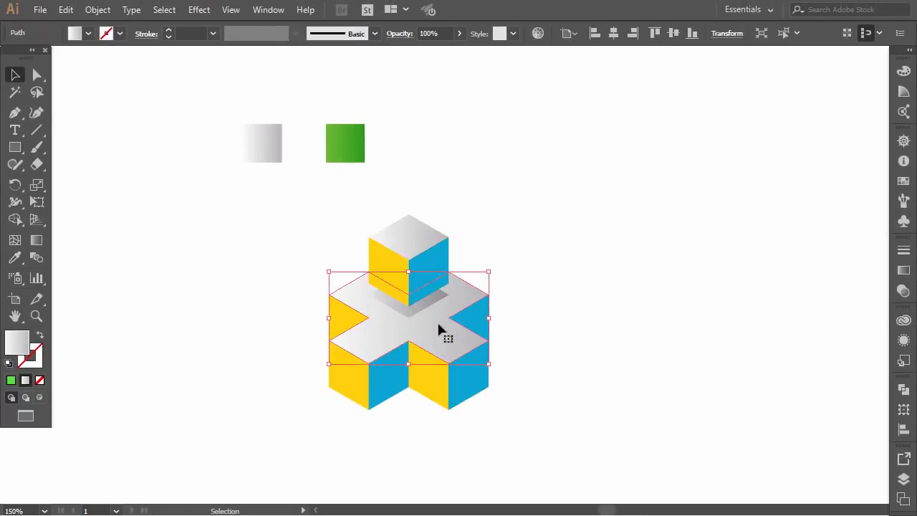
pyautogui.click(904, 270)
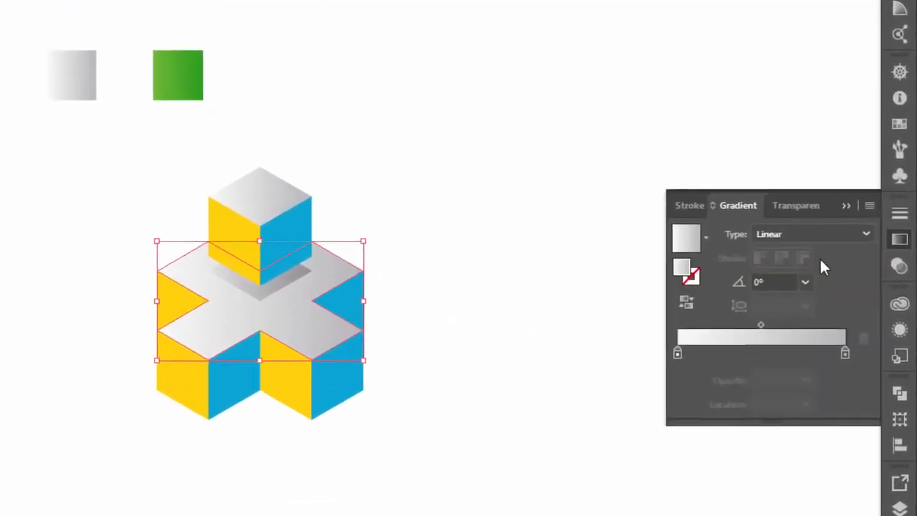
pyautogui.click(842, 224)
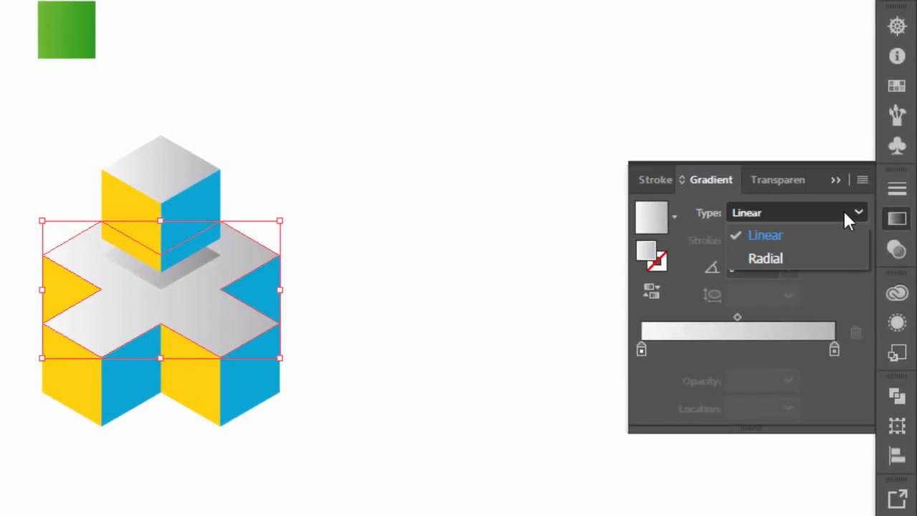
pyautogui.click(780, 258)
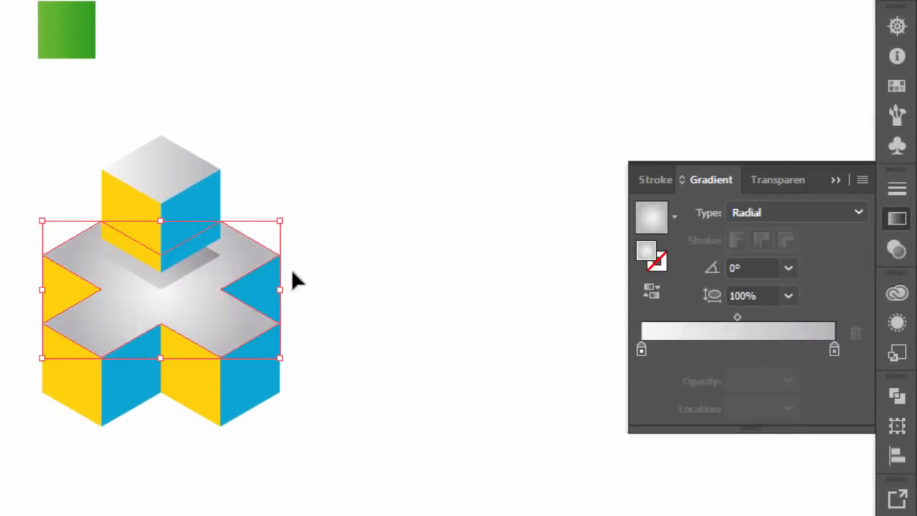
pyautogui.click(840, 184)
# Step: Change the gradient type of the floating cube's top face to Radial
pyautogui.click(150, 172)
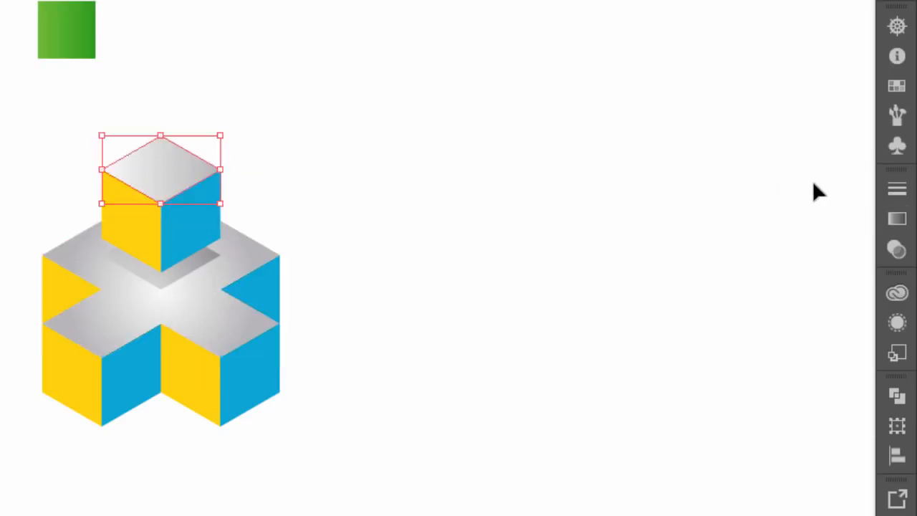
pyautogui.click(897, 222)
pyautogui.click(817, 213)
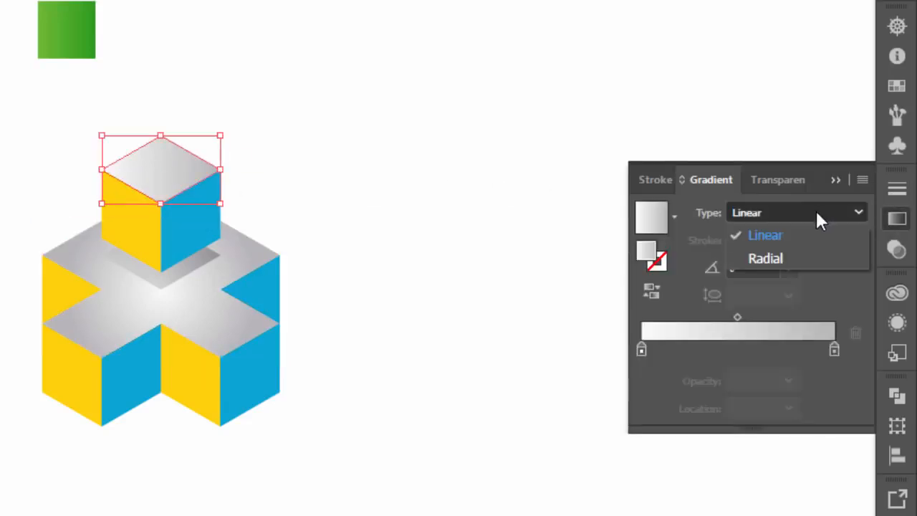
pyautogui.click(764, 259)
pyautogui.click(461, 234)
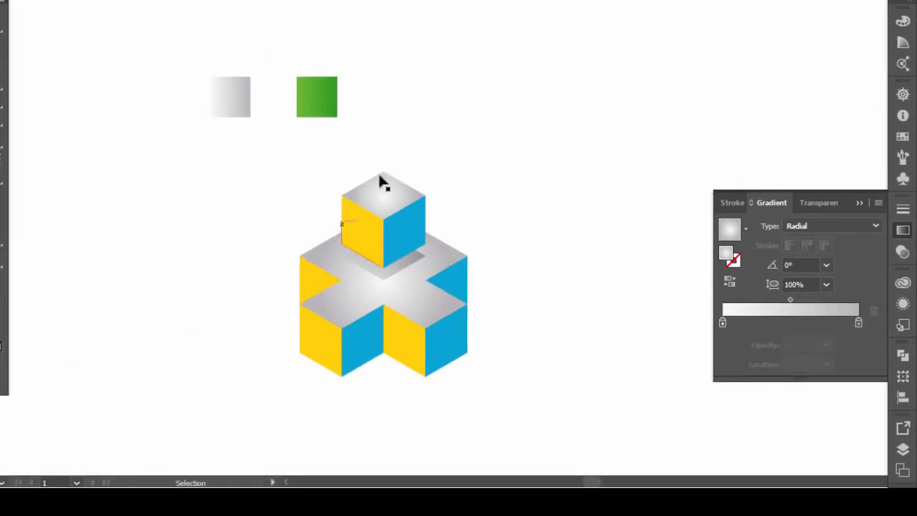
# Step: Select all yellow and blue side faces and fill them with the green swatch's gradient using the Eyedropper
pyautogui.click(412, 231)
pyautogui.keyDown('shift'); pyautogui.click(362, 238); pyautogui.keyUp('shift')
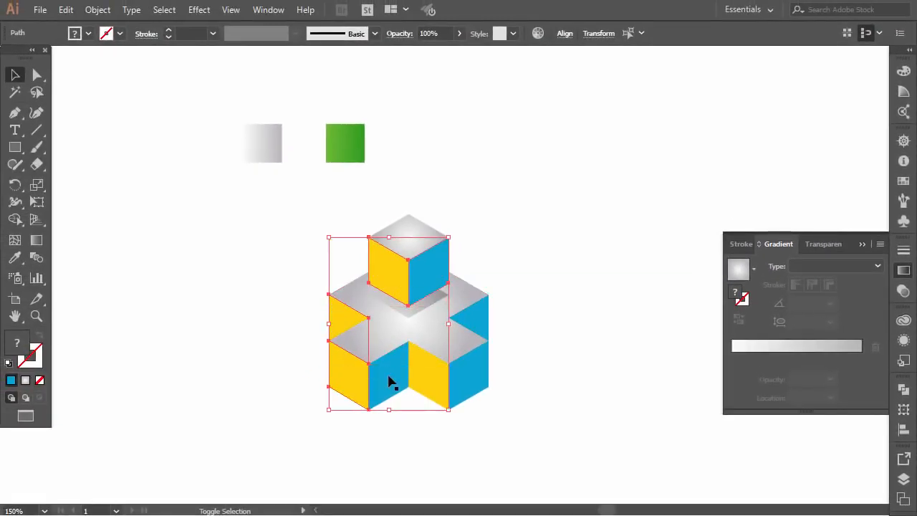
pyautogui.keyDown('shift'); pyautogui.click(471, 387); pyautogui.keyUp('shift')
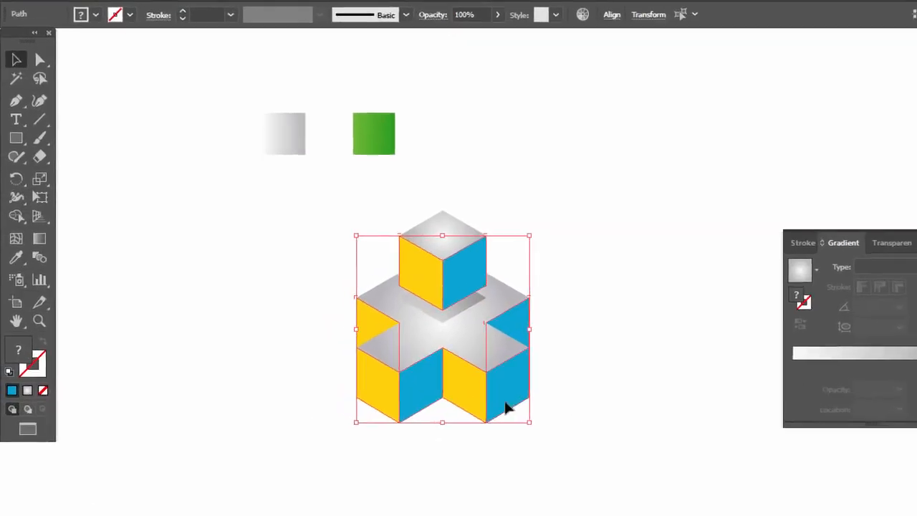
pyautogui.click(16, 258)
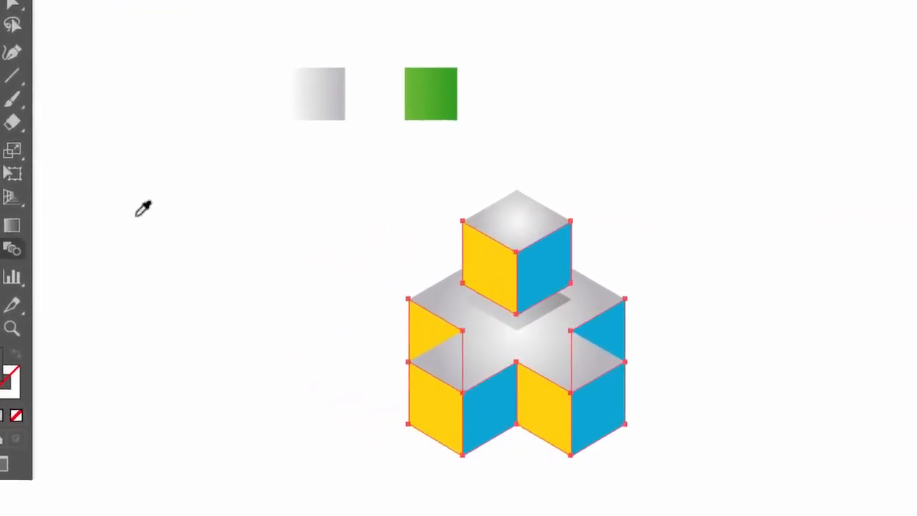
pyautogui.click(366, 136)
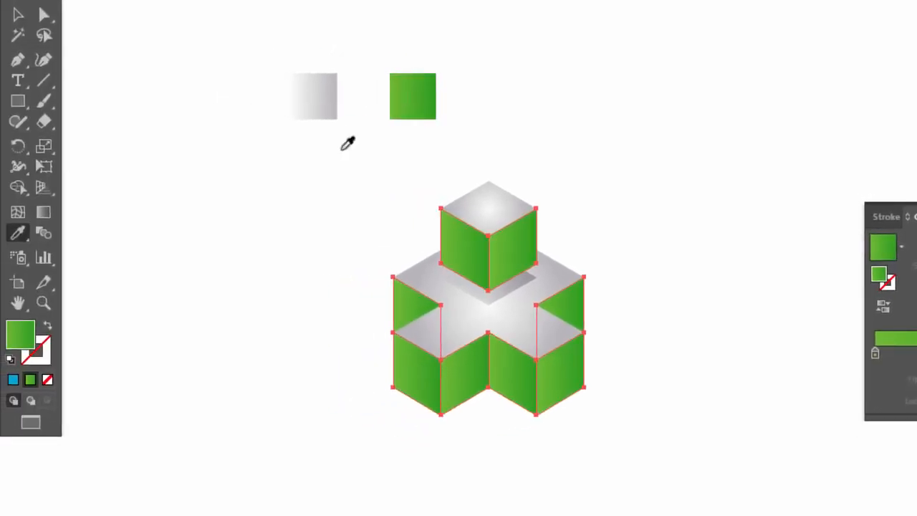
pyautogui.click(10, 16)
pyautogui.click(166, 168)
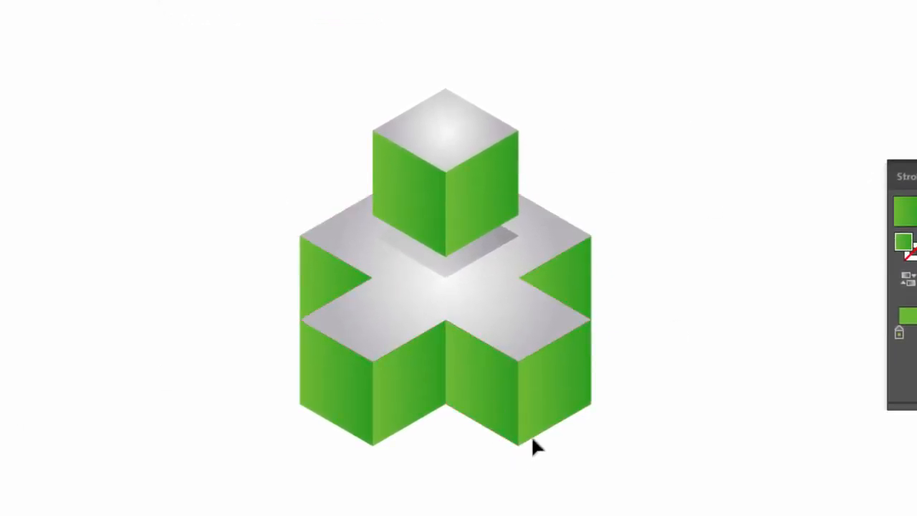
# Step: Redraw the green gradient across both side faces of the floating cube vertically, from light at the top edge to dark at the bottom corner
pyautogui.keyDown('shift'); pyautogui.click(473, 208); pyautogui.keyUp('shift')
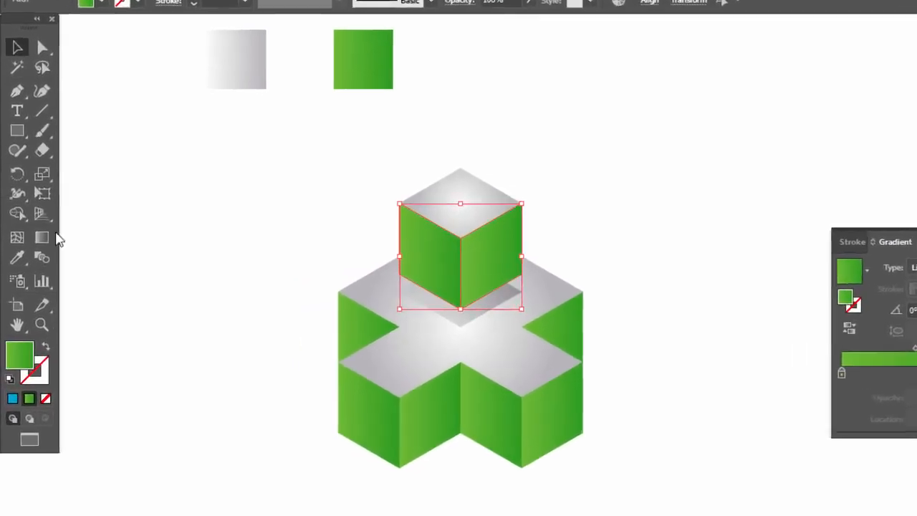
pyautogui.click(42, 237)
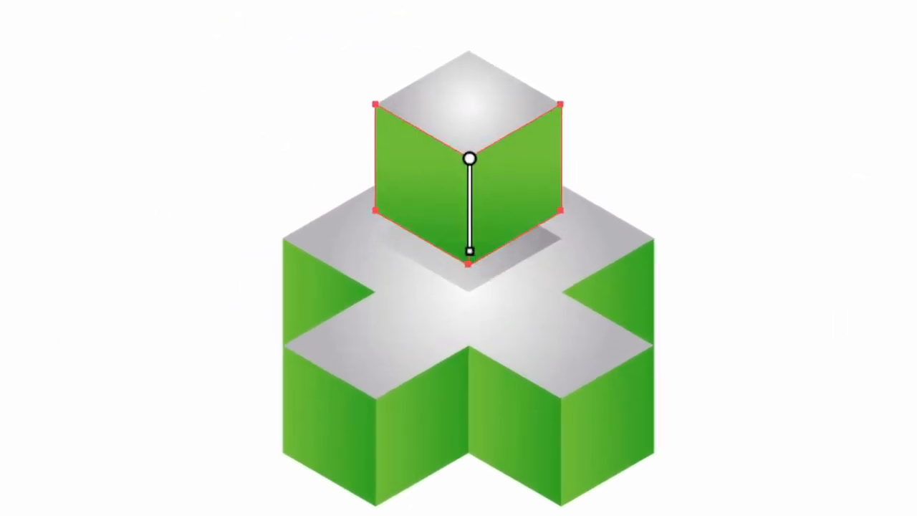
pyautogui.press('v')
pyautogui.hotkey('ctrl', 'shift', 'a')
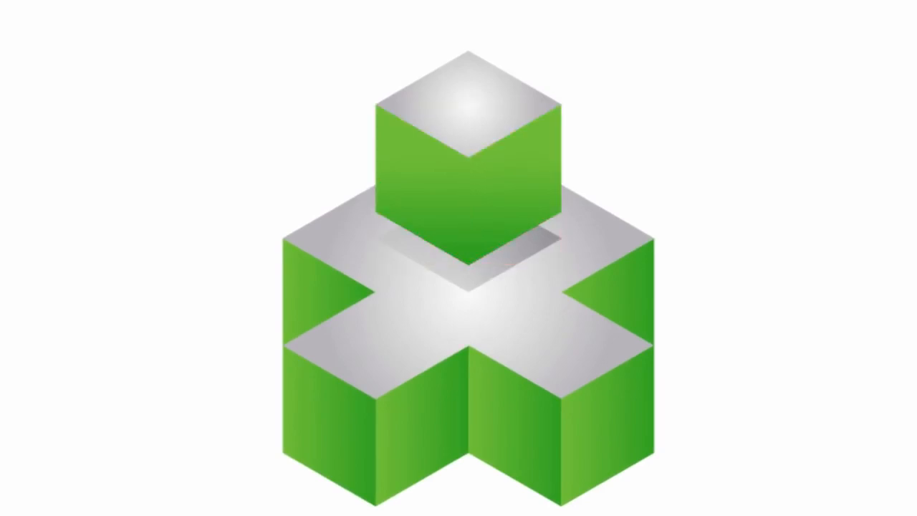
# Step: Redraw the green gradient vertically across the cross block's two rear side faces, from light at the inner corner down to dark
pyautogui.click(333, 314)
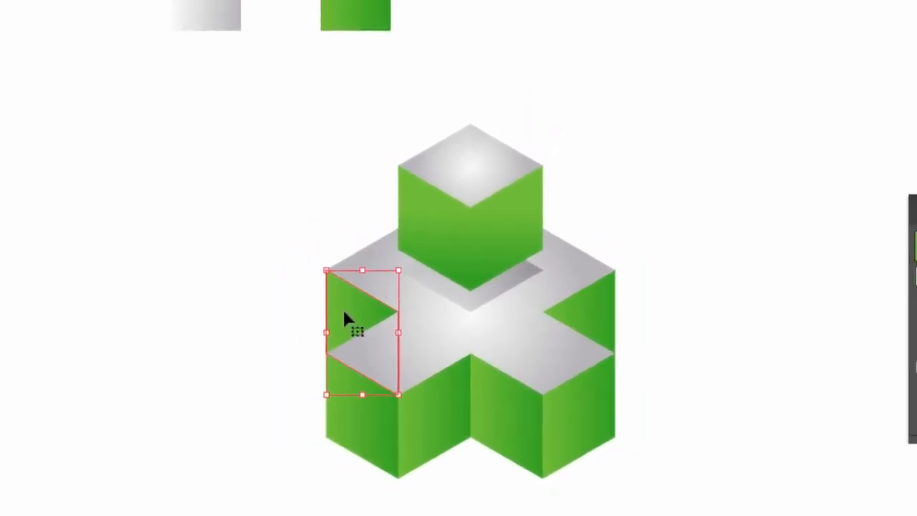
pyautogui.keyDown('shift'); pyautogui.click(571, 327); pyautogui.keyUp('shift')
pyautogui.click(43, 228)
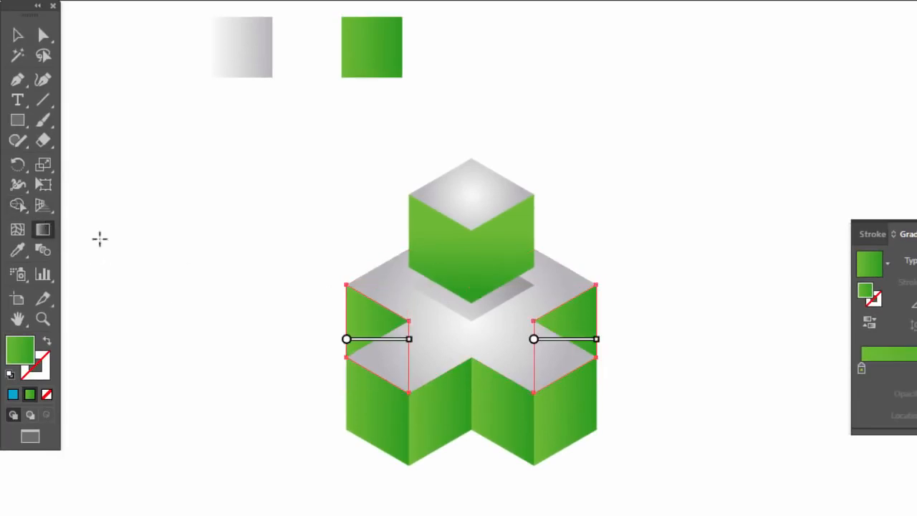
pyautogui.moveTo(408, 321); pyautogui.dragTo(407, 348)
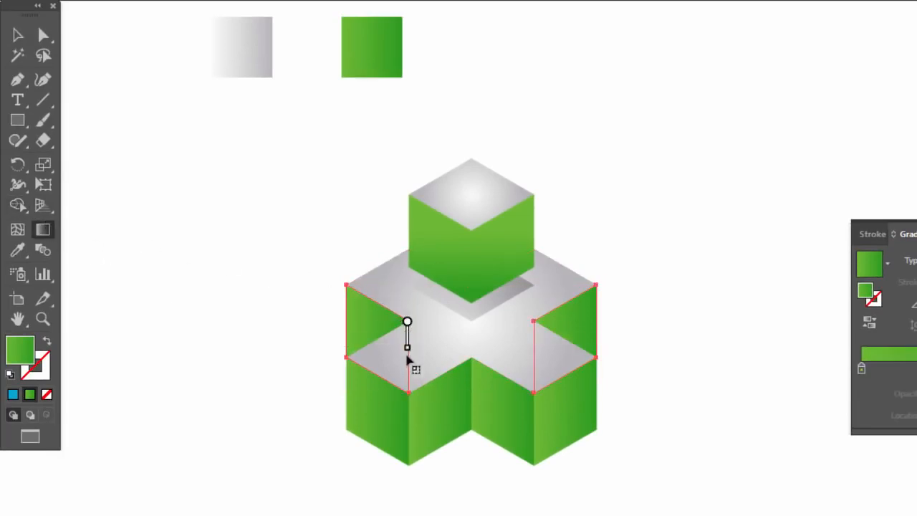
pyautogui.moveTo(407, 387); pyautogui.dragTo(407, 387)
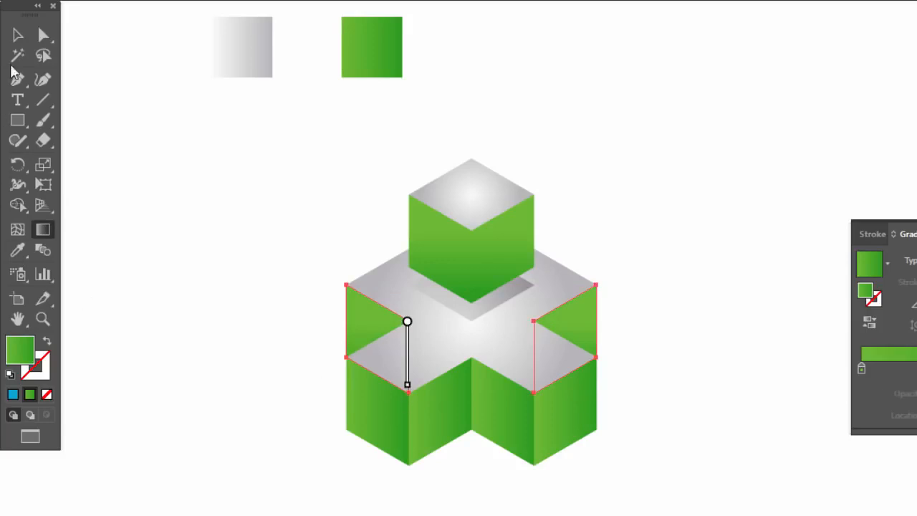
pyautogui.click(18, 35)
pyautogui.click(161, 284)
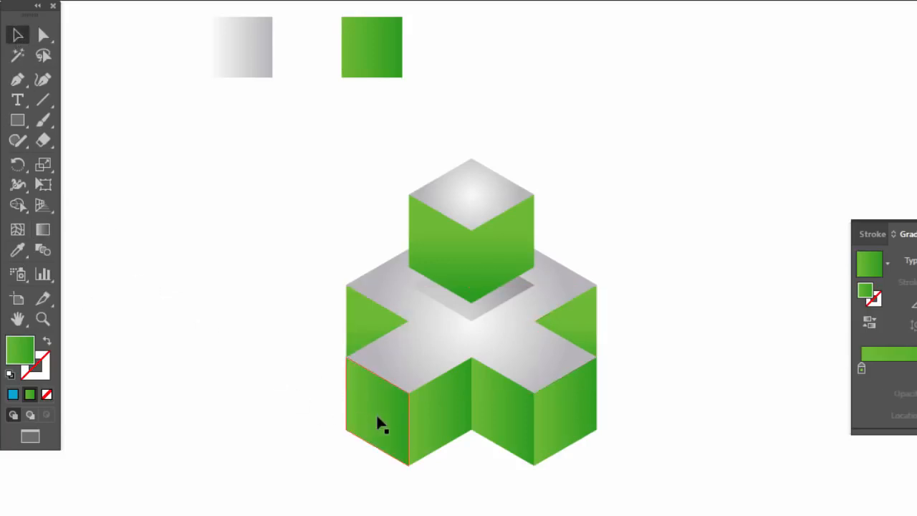
# Step: Redraw the green gradient vertically across the cross block's four front side faces, light at the top inner corner and dark below
pyautogui.click(382, 424)
pyautogui.keyDown('shift'); pyautogui.click(458, 423); pyautogui.keyUp('shift')
pyautogui.keyDown('shift'); pyautogui.click(503, 415); pyautogui.keyUp('shift')
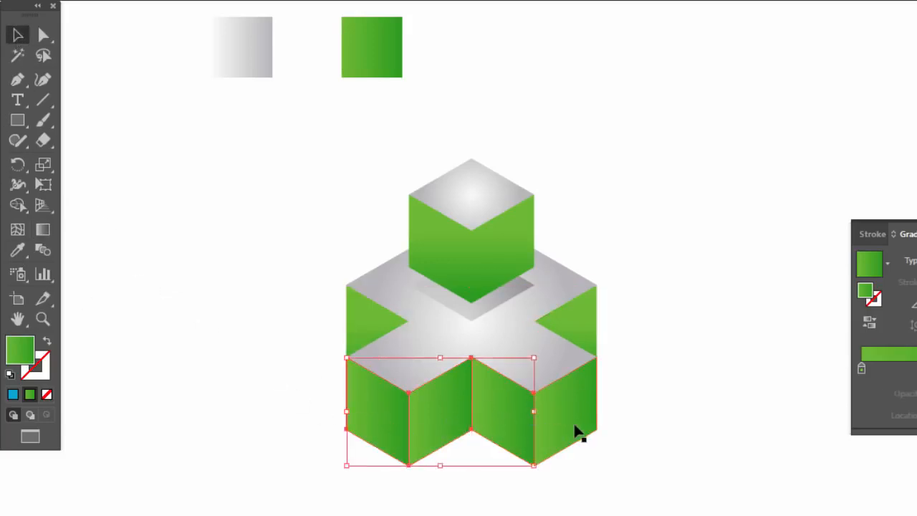
pyautogui.keyDown('shift'); pyautogui.click(581, 433); pyautogui.keyUp('shift')
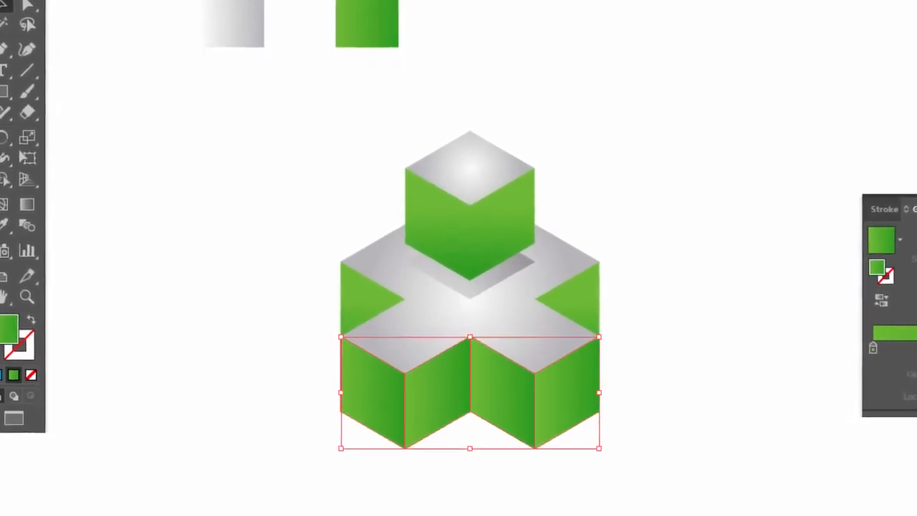
pyautogui.click(27, 204)
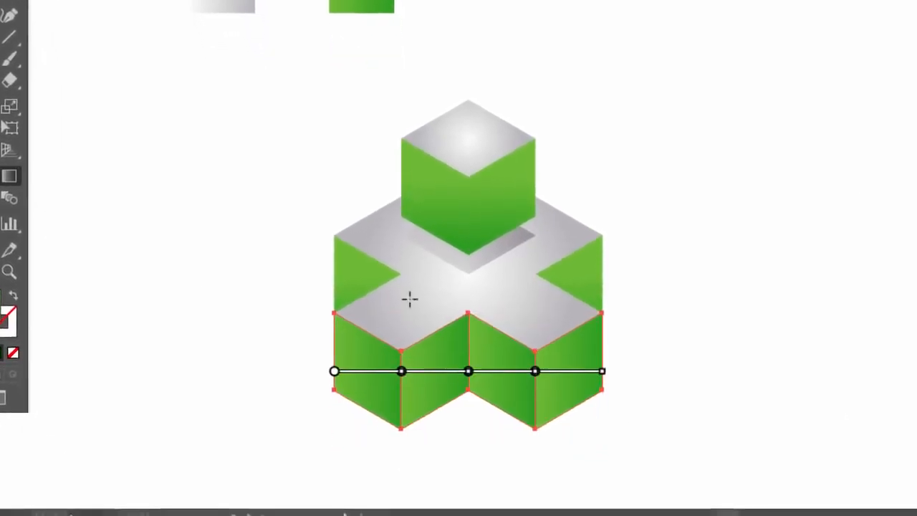
pyautogui.moveTo(467, 315); pyautogui.dragTo(468, 325)
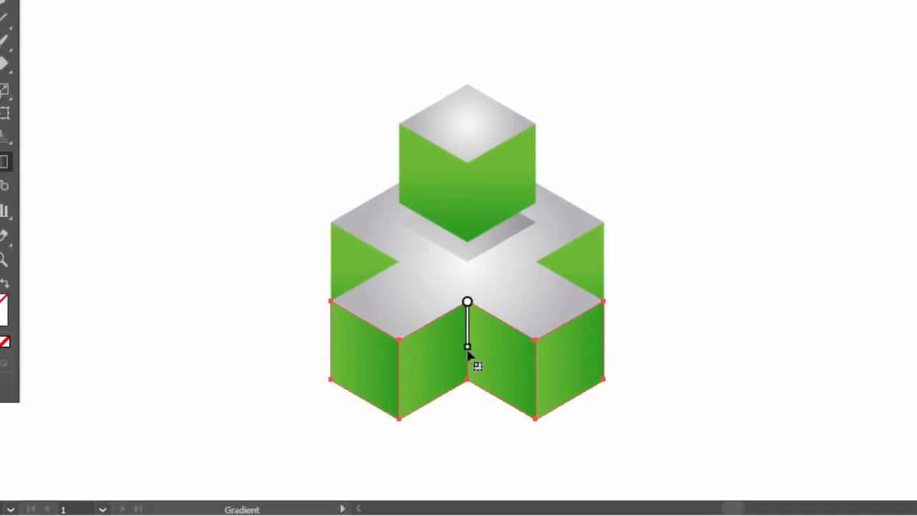
pyautogui.moveTo(467, 375); pyautogui.dragTo(468, 375)
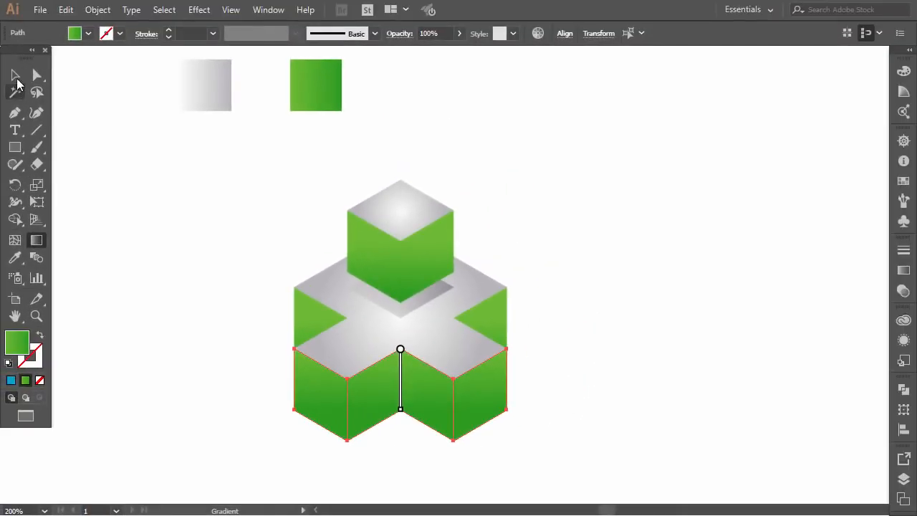
pyautogui.click(15, 76)
pyautogui.click(153, 180)
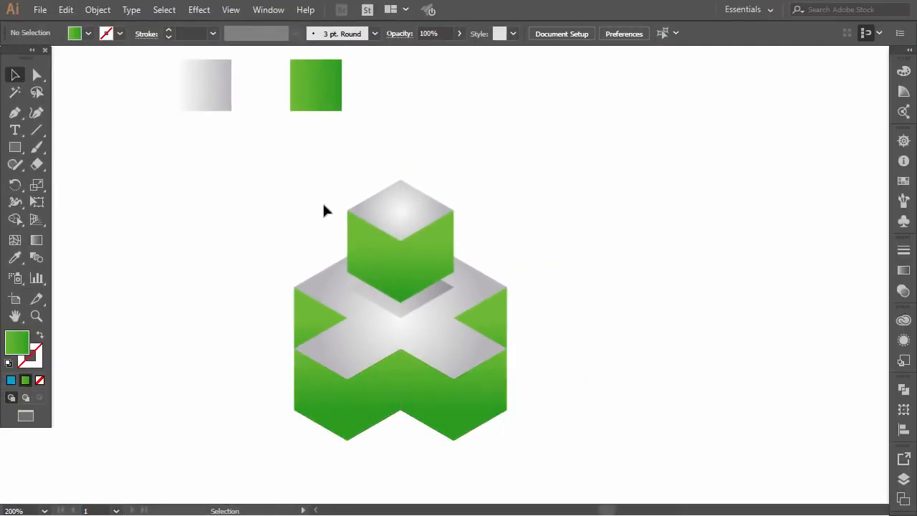
# Step: Copy the left side face of the floating cube and paste the duplicate in place
pyautogui.click(391, 262)
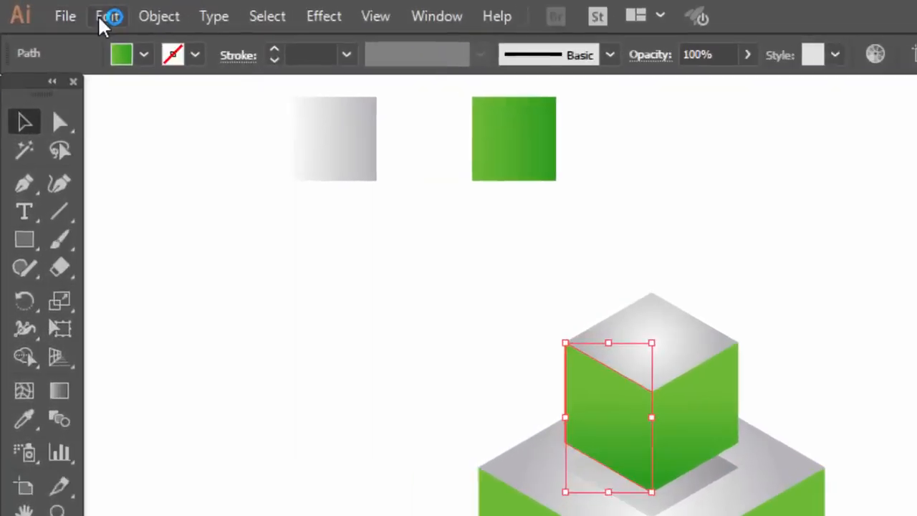
pyautogui.click(65, 9)
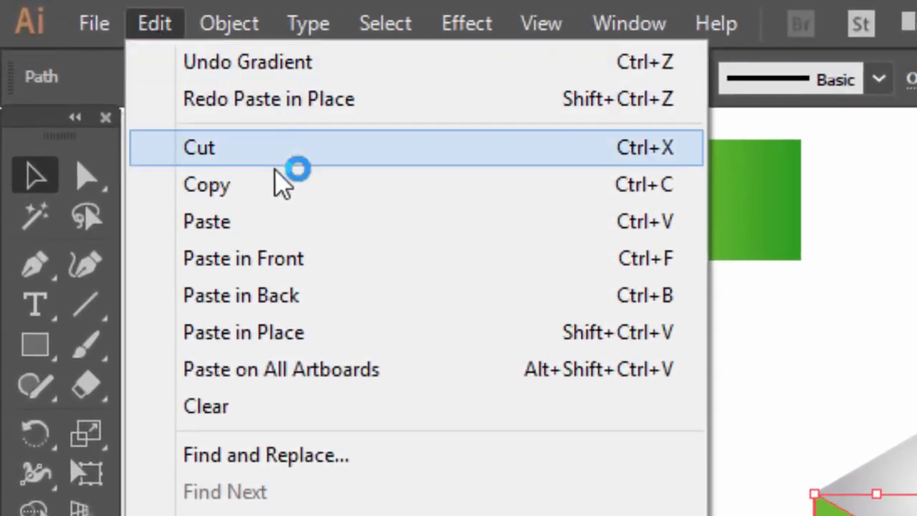
pyautogui.click(273, 184)
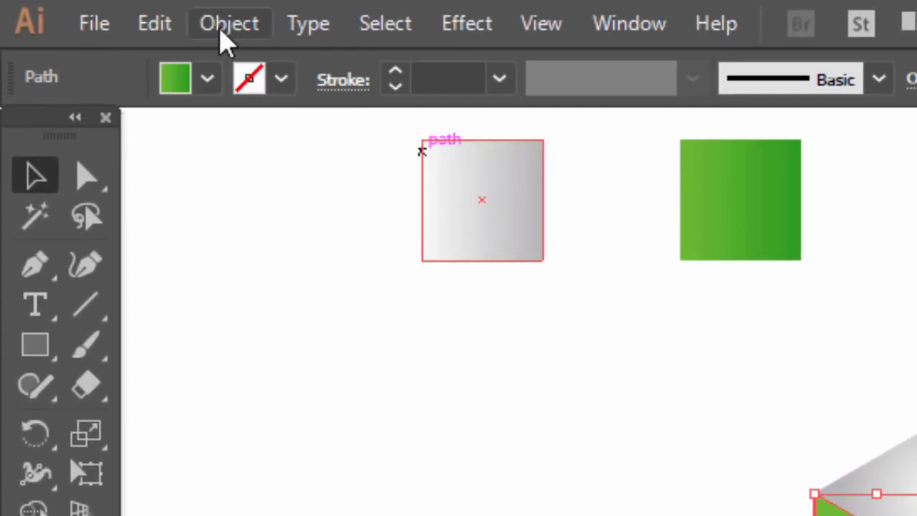
pyautogui.click(157, 27)
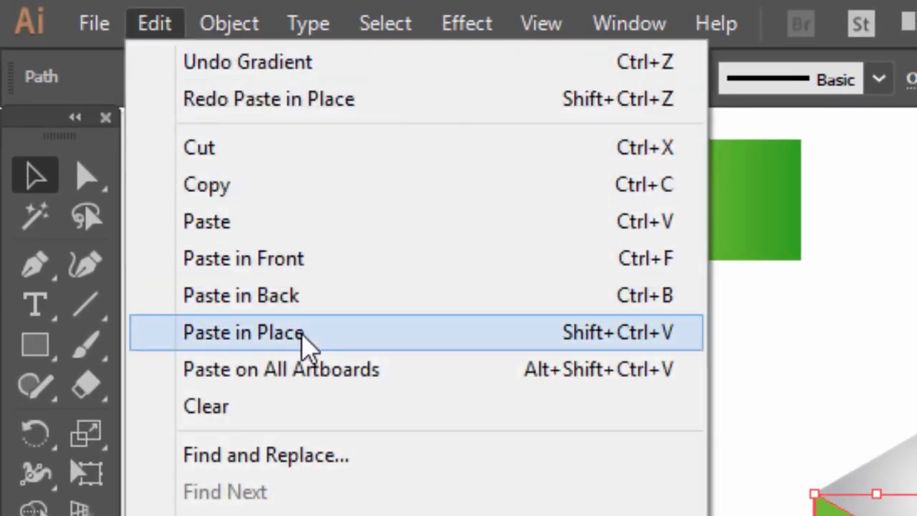
pyautogui.click(302, 336)
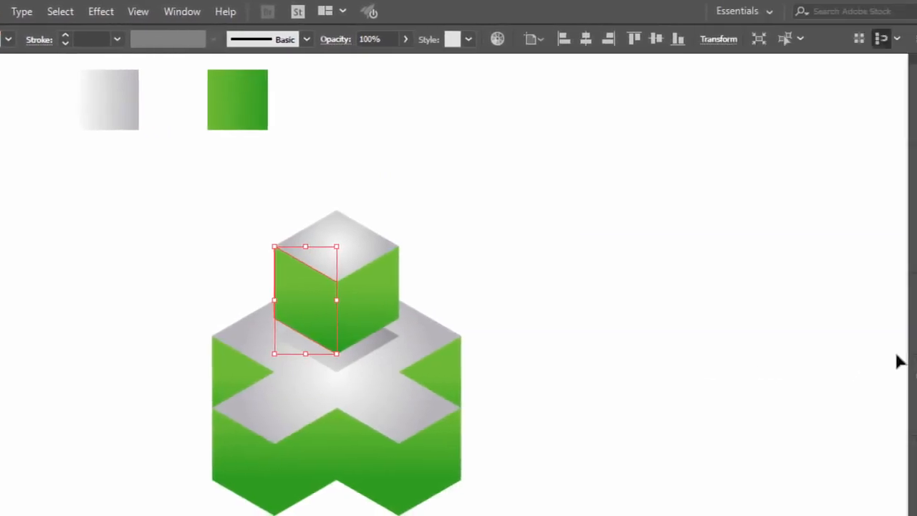
# Step: Set the duplicated left face of the floating cube to Multiply blending with 50% opacity
pyautogui.click(875, 341)
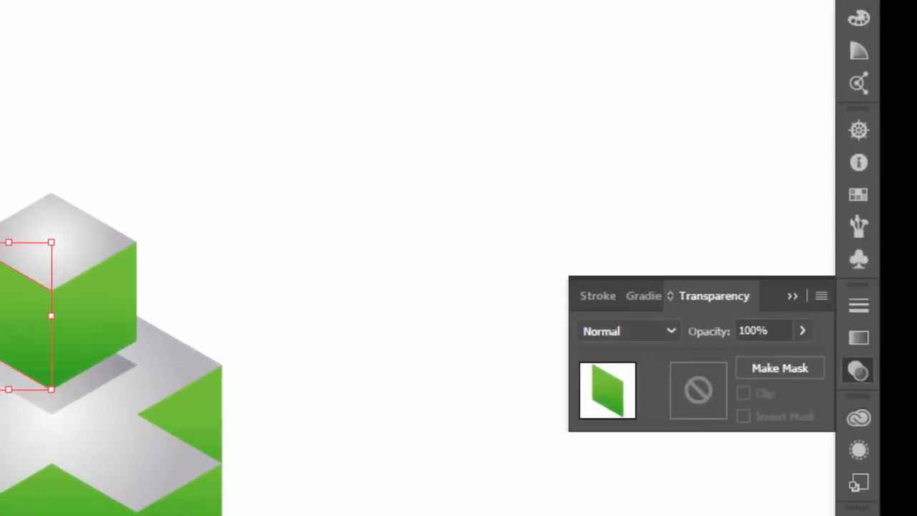
pyautogui.click(671, 331)
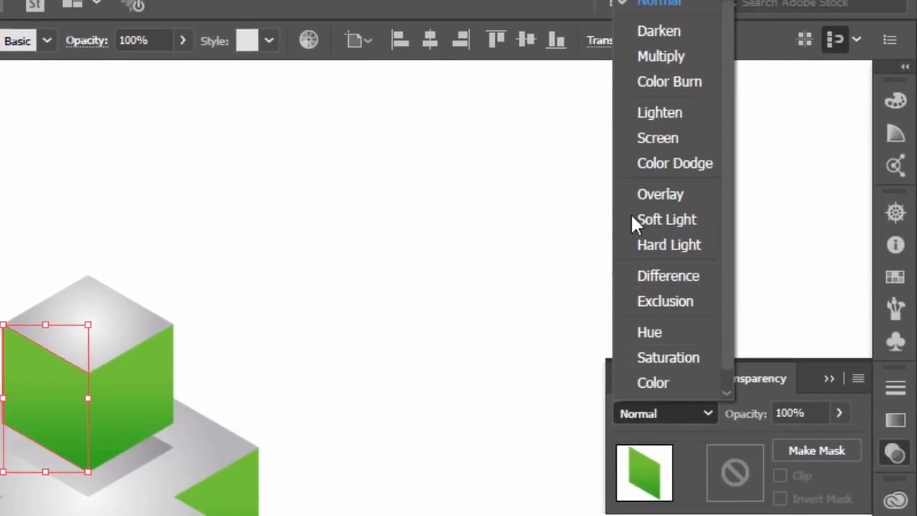
pyautogui.click(658, 56)
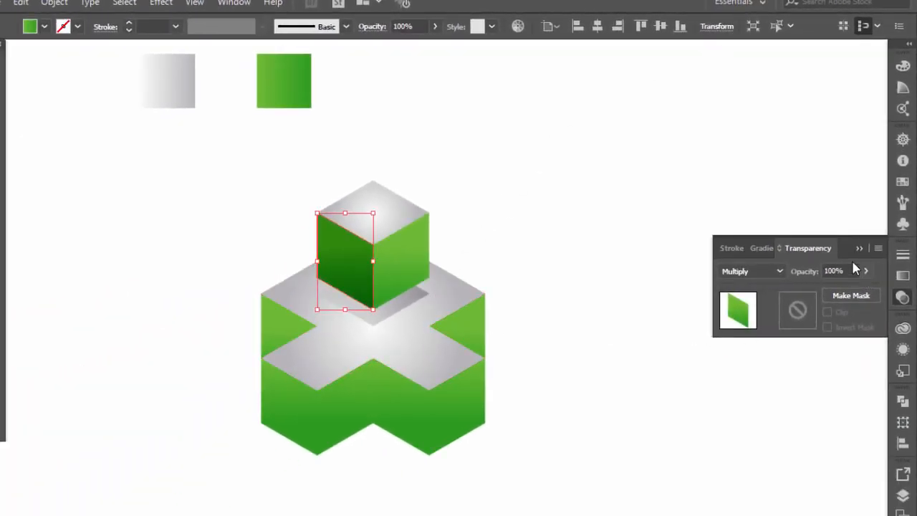
pyautogui.doubleClick(834, 271)
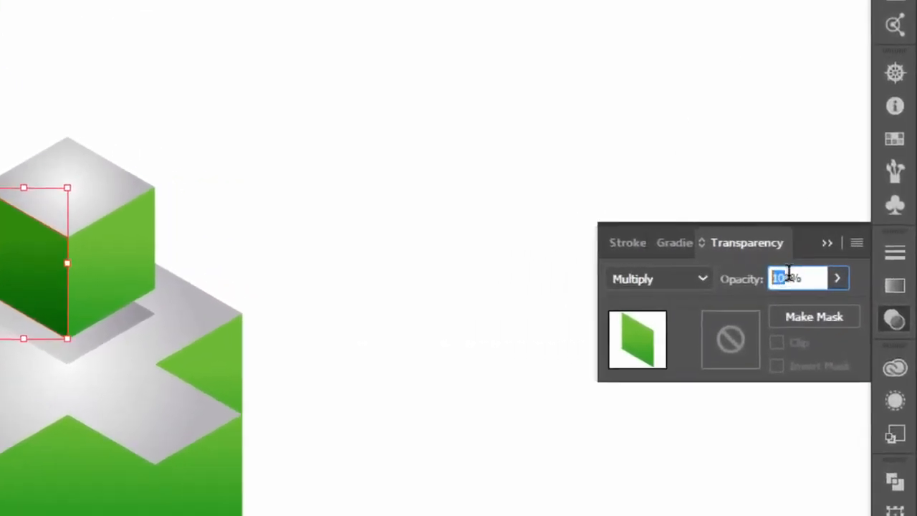
pyautogui.write('50')
pyautogui.press('Return')
pyautogui.click(815, 241)
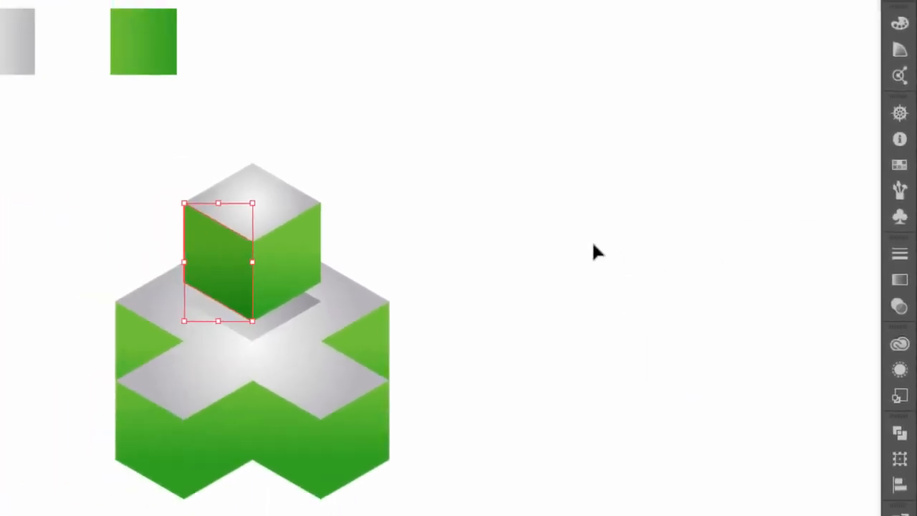
pyautogui.click(344, 383)
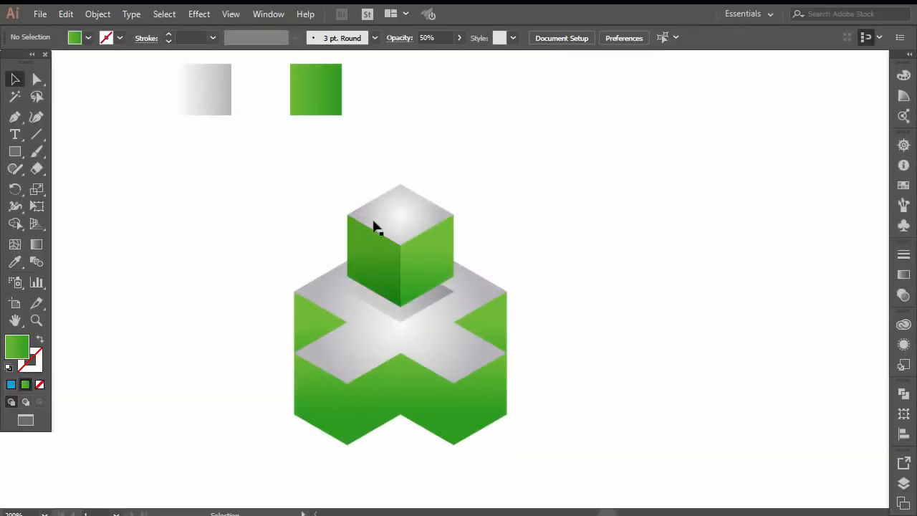
# Step: Copy the cross block's rear left side face and paste the duplicate in front
pyautogui.click(427, 419)
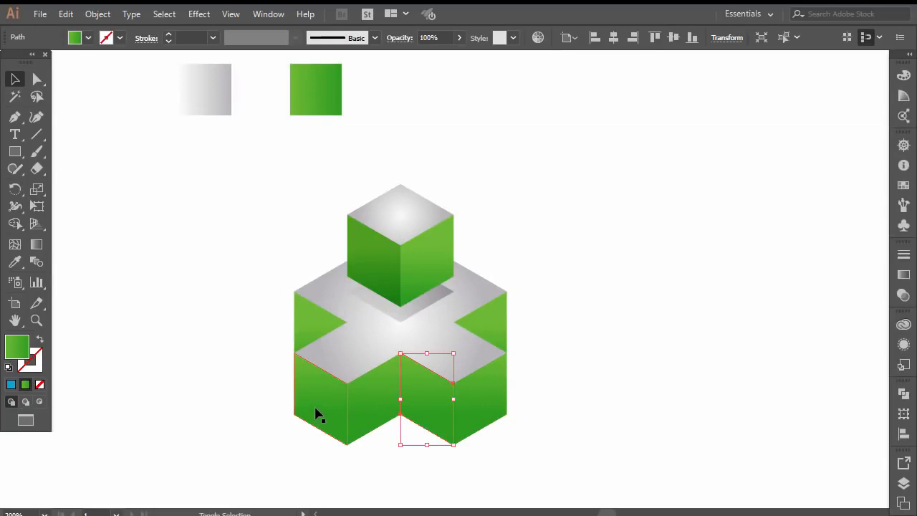
pyautogui.keyDown('shift'); pyautogui.click(316, 413); pyautogui.keyUp('shift')
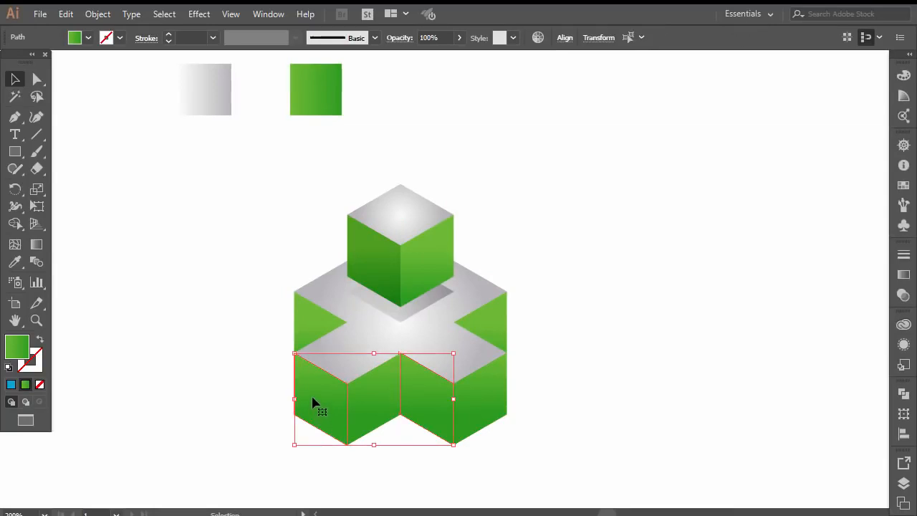
pyautogui.click(305, 351)
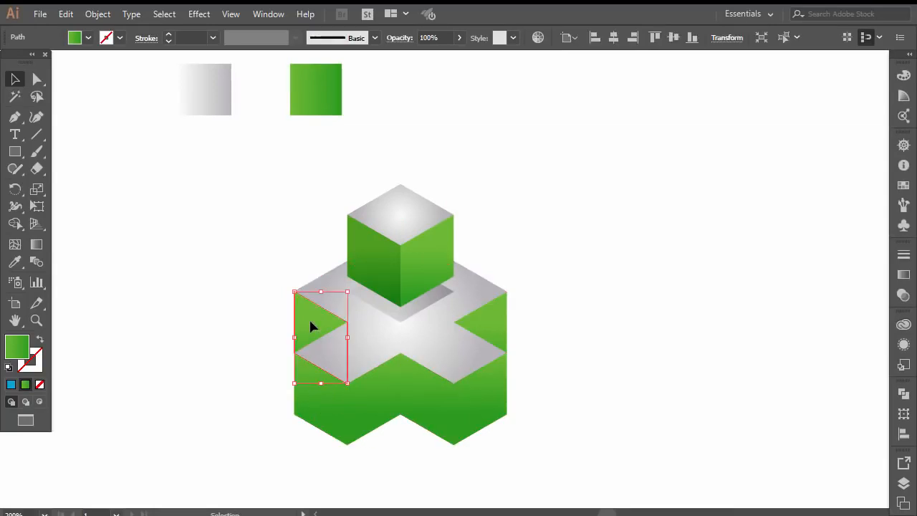
pyautogui.click(64, 14)
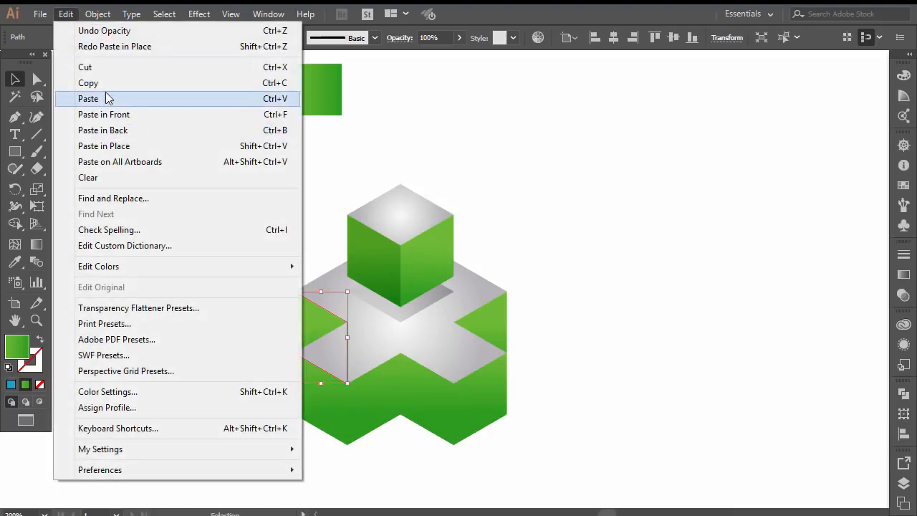
pyautogui.click(101, 84)
pyautogui.click(64, 14)
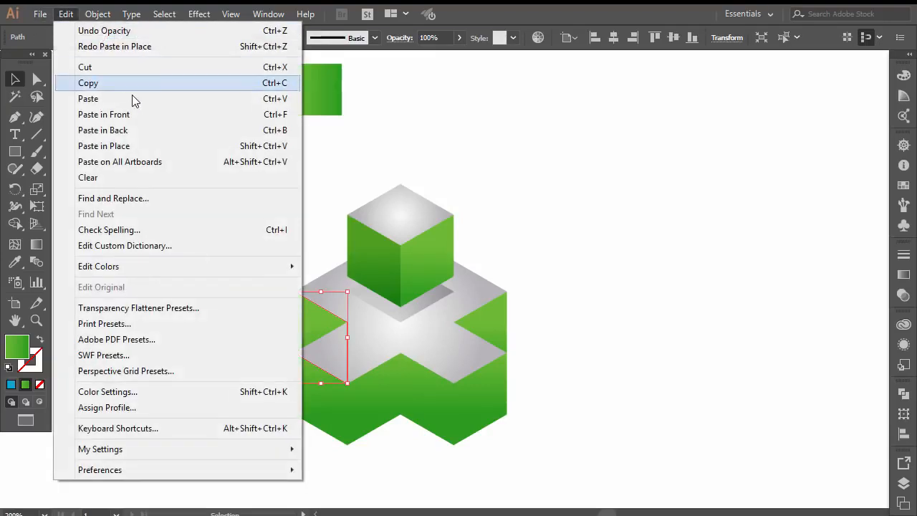
pyautogui.click(134, 116)
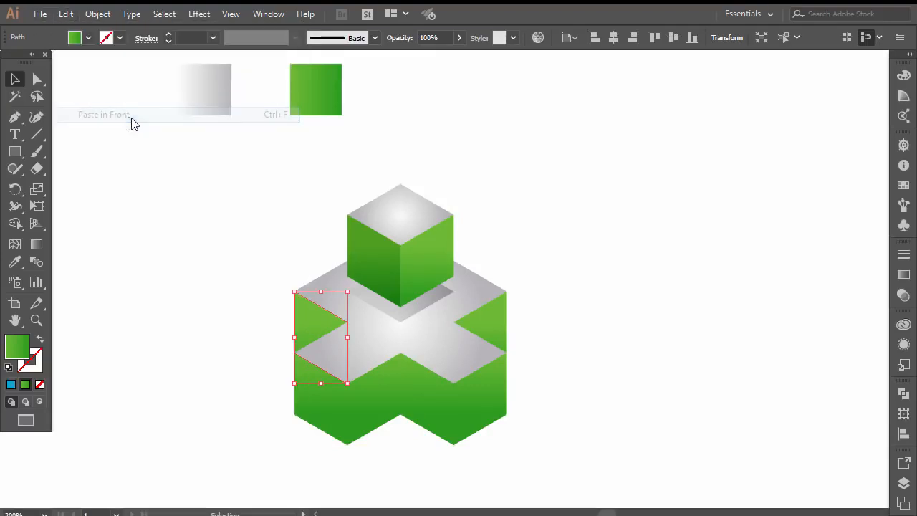
# Step: Apply the floating cube's Multiply overlay appearance to the duplicated rear left face using the Eyedropper, and deselect it
pyautogui.click(17, 262)
pyautogui.click(364, 252)
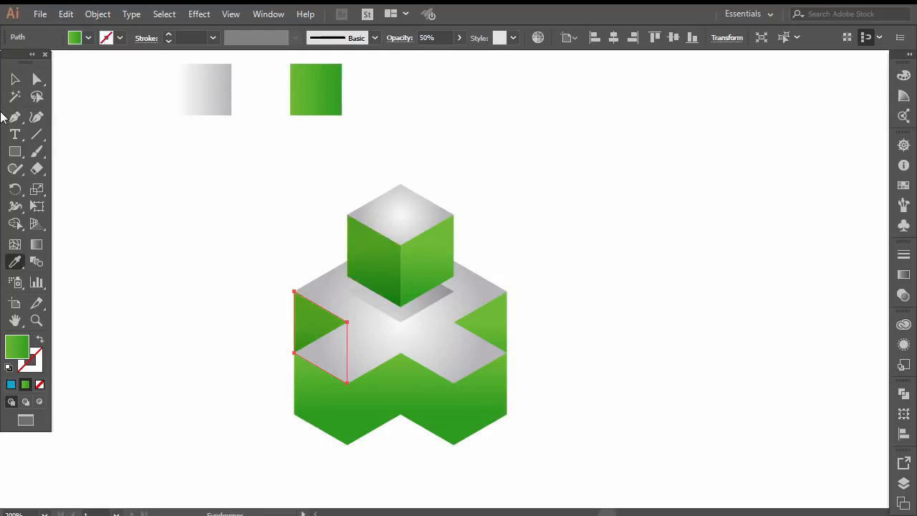
pyautogui.click(15, 80)
pyautogui.click(164, 214)
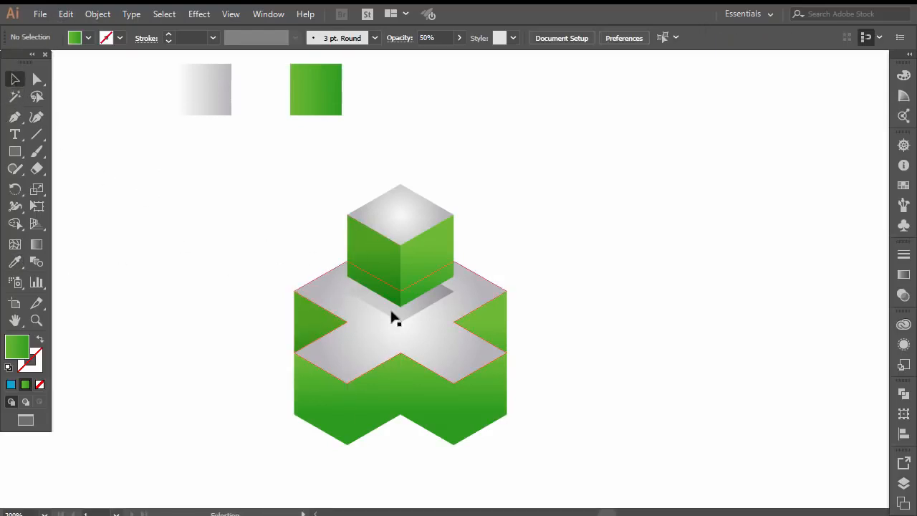
# Step: Copy the two left-facing front faces of the cross block and paste the duplicates in front
pyautogui.click(324, 407)
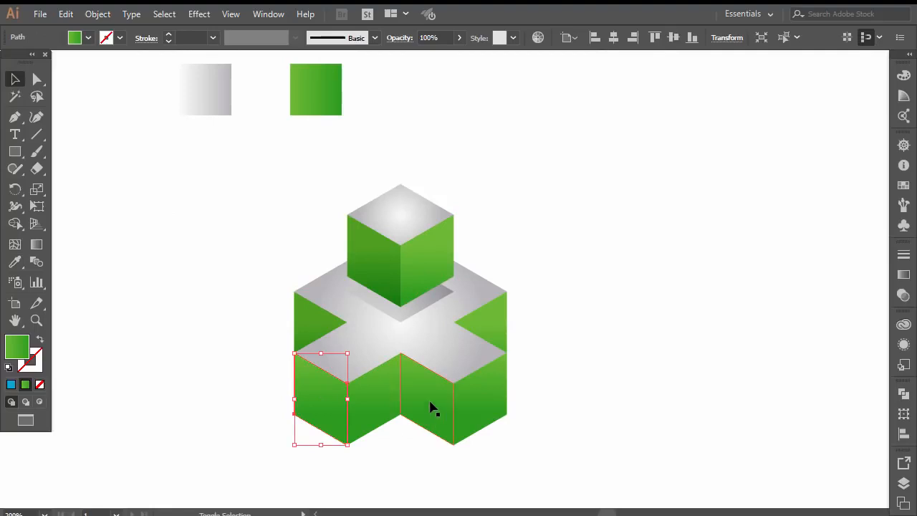
pyautogui.keyDown('shift'); pyautogui.click(432, 409); pyautogui.keyUp('shift')
pyautogui.click(68, 16)
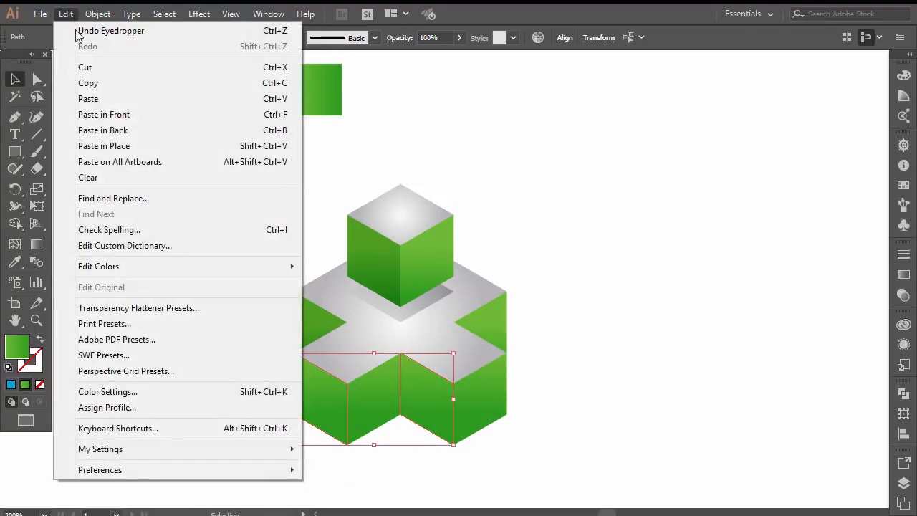
pyautogui.click(112, 85)
pyautogui.click(70, 16)
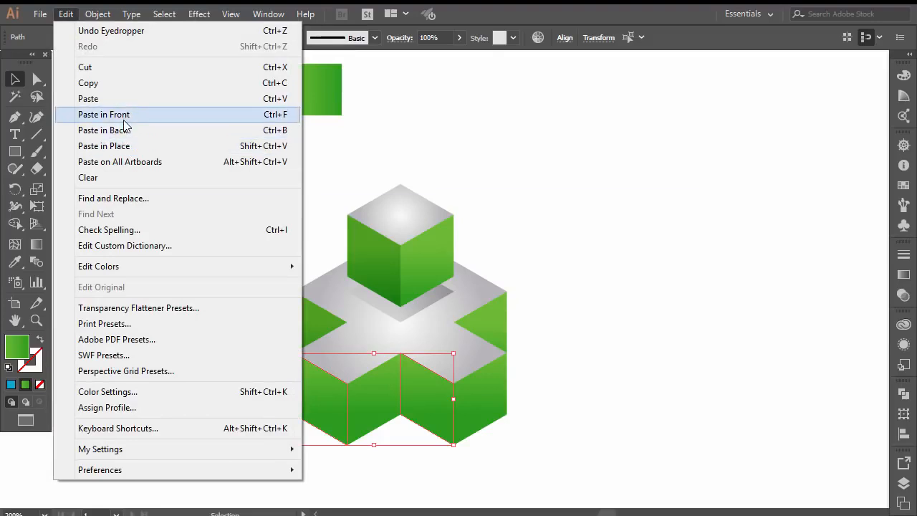
pyautogui.click(124, 119)
# Step: Apply the floating cube's shaded left-face appearance to the two duplicated front faces using the Eyedropper
pyautogui.click(14, 263)
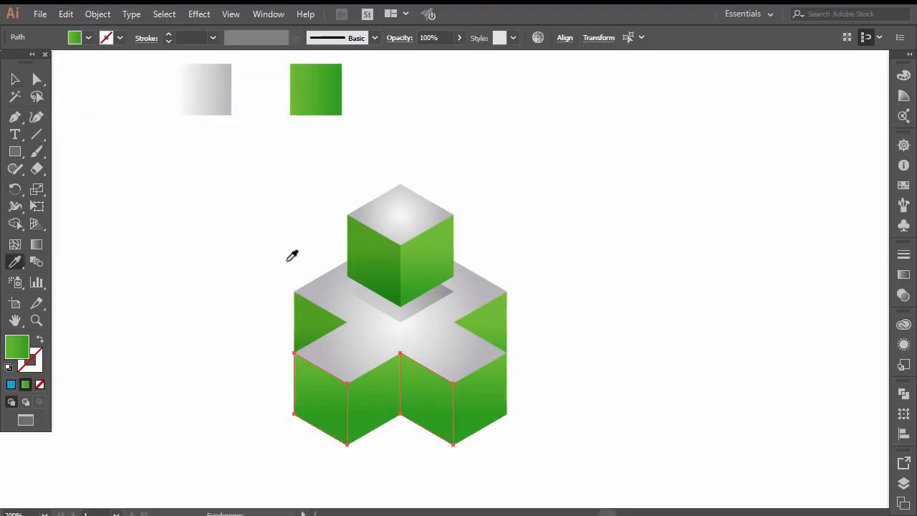
pyautogui.click(373, 249)
pyautogui.press('v')
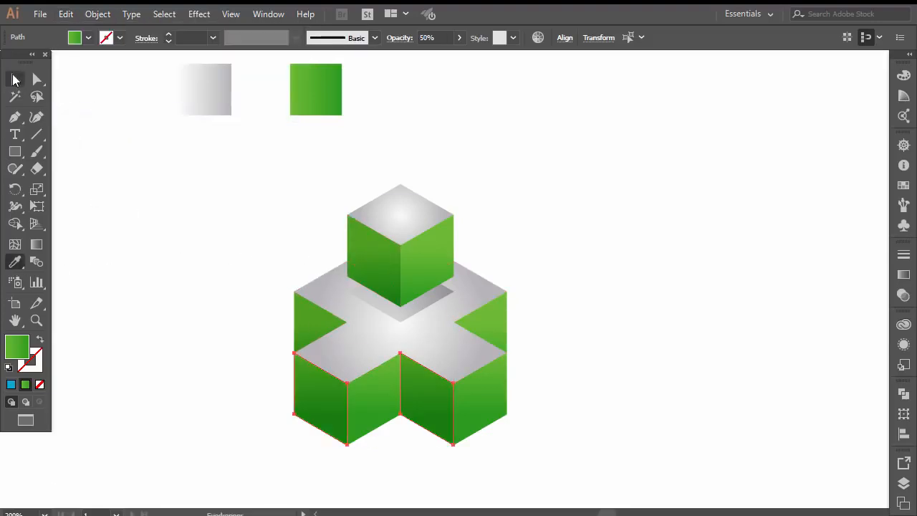
# Step: Draw a straight vertical path with the Pen tool along the floating cube's front centre edge, from its upper corner to its lower corner
pyautogui.click(192, 330)
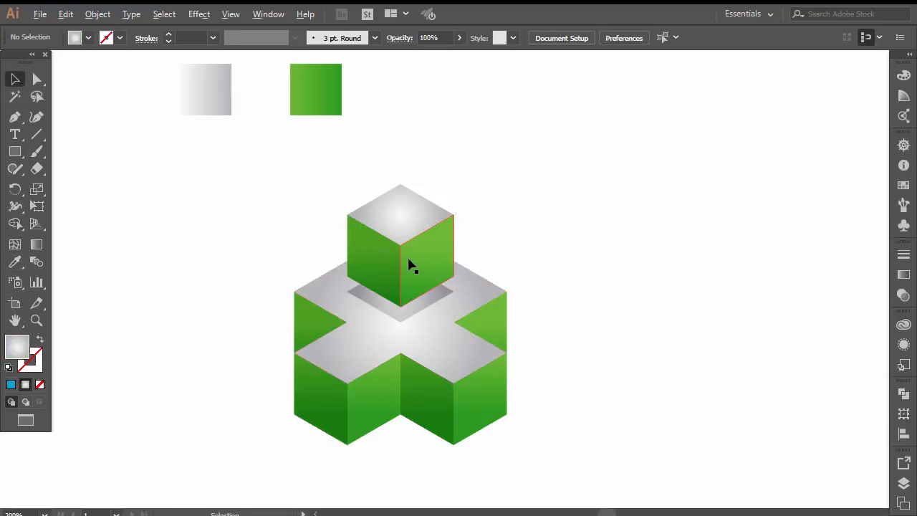
pyautogui.scroll(1, 408, 259)
pyautogui.scroll(-2, 370, 282)
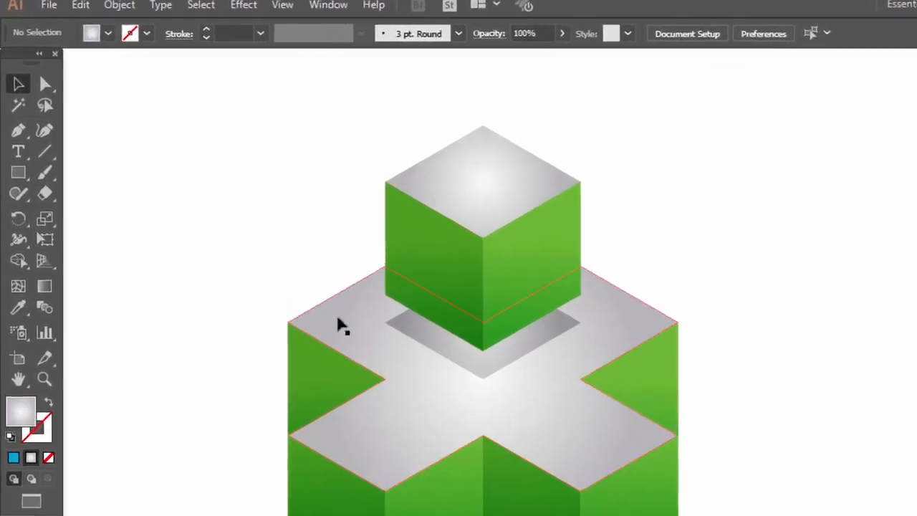
pyautogui.click(18, 129)
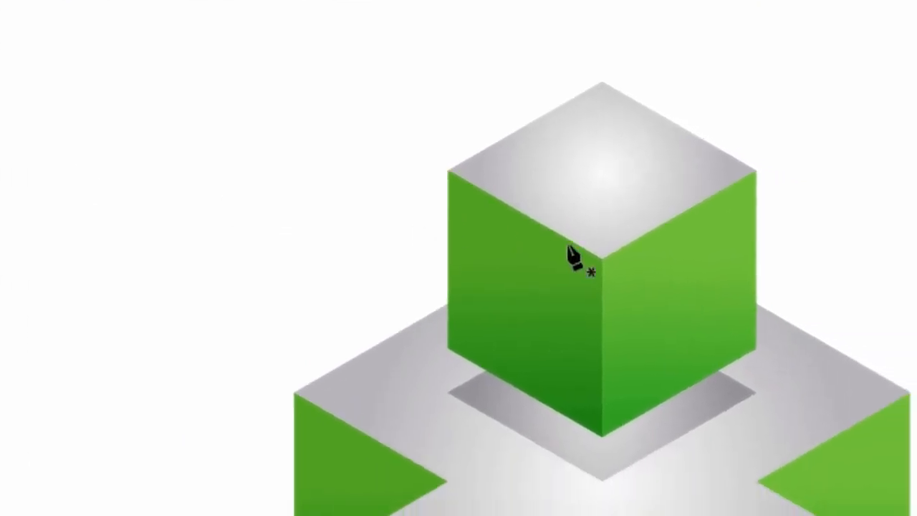
pyautogui.click(602, 257)
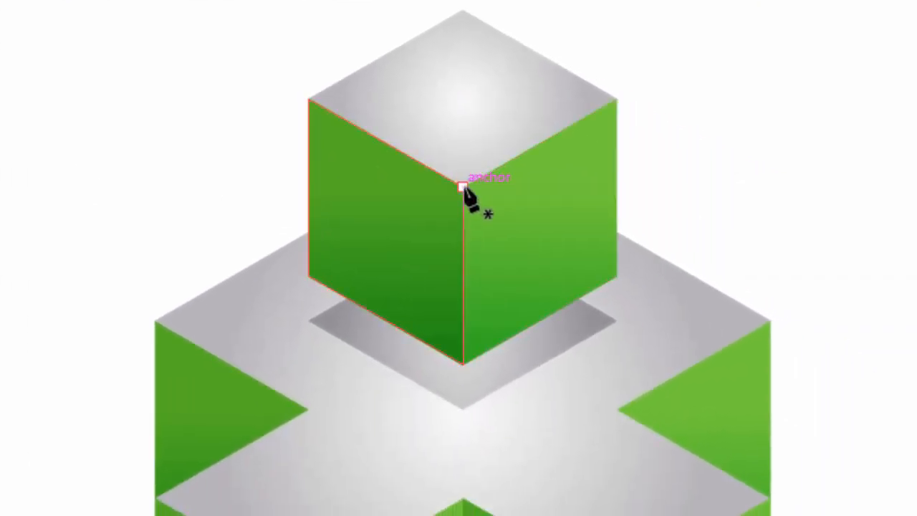
pyautogui.click(463, 365)
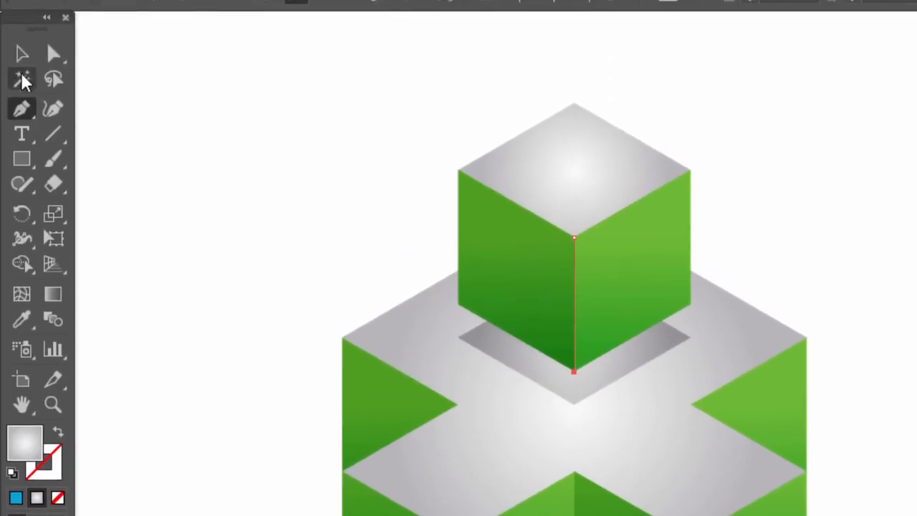
pyautogui.click(21, 53)
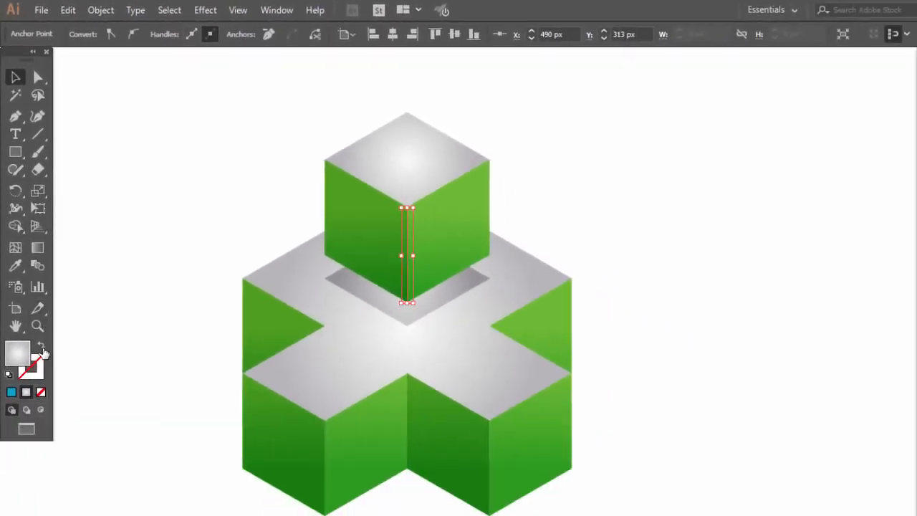
# Step: Swap the edge path's fill and stroke, and set the stroke colour to white with no fill
pyautogui.click(41, 350)
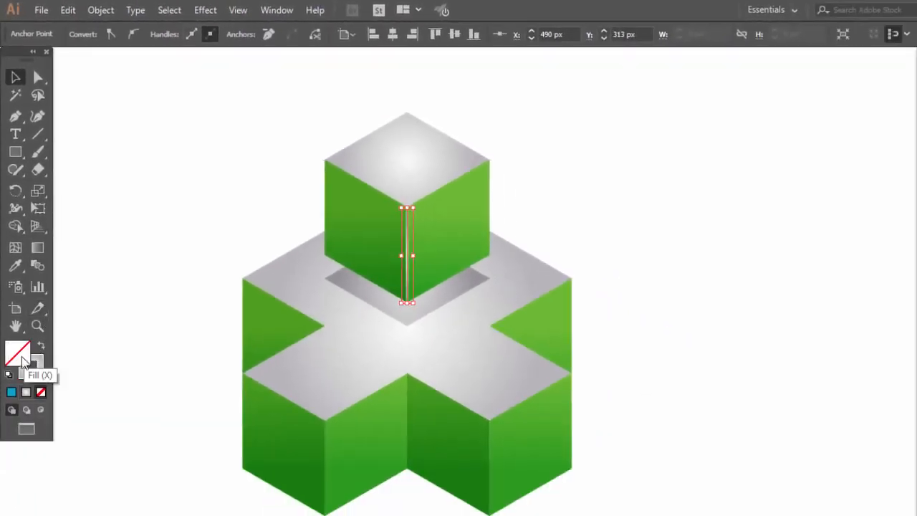
pyautogui.doubleClick(40, 370)
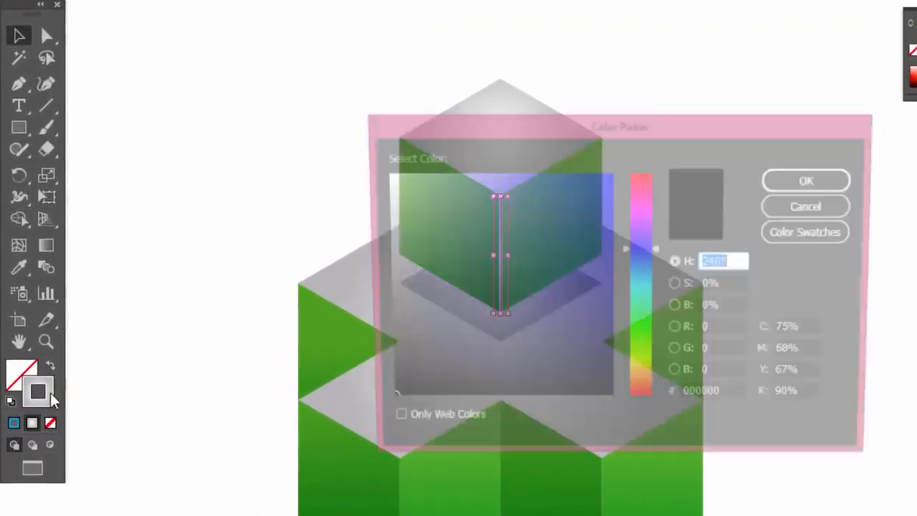
pyautogui.moveTo(399, 237)
pyautogui.mouseDown()
pyautogui.moveTo(404, 207)
pyautogui.moveTo(380, 168)
pyautogui.mouseUp()
pyautogui.click(798, 182)
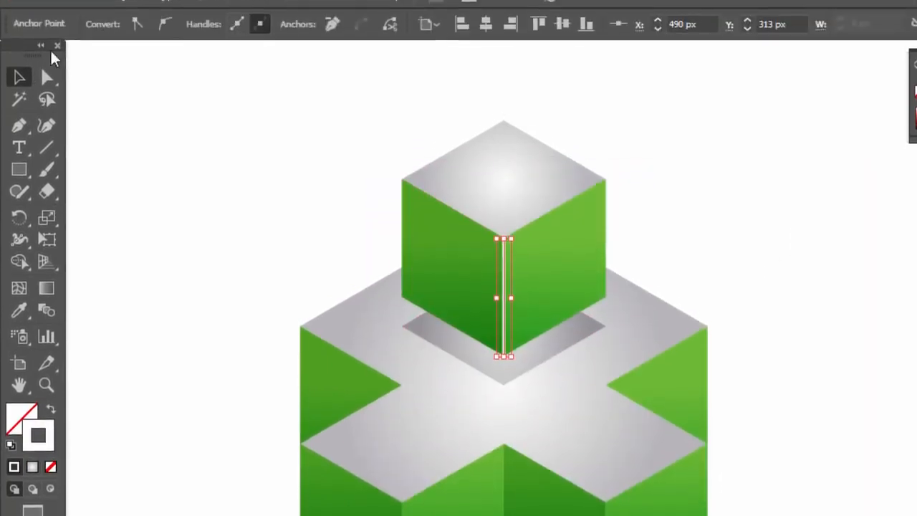
# Step: Set the white edge path's stroke weight to 2 pt and apply the elliptical width profile that tapers at both ends
pyautogui.click(505, 261)
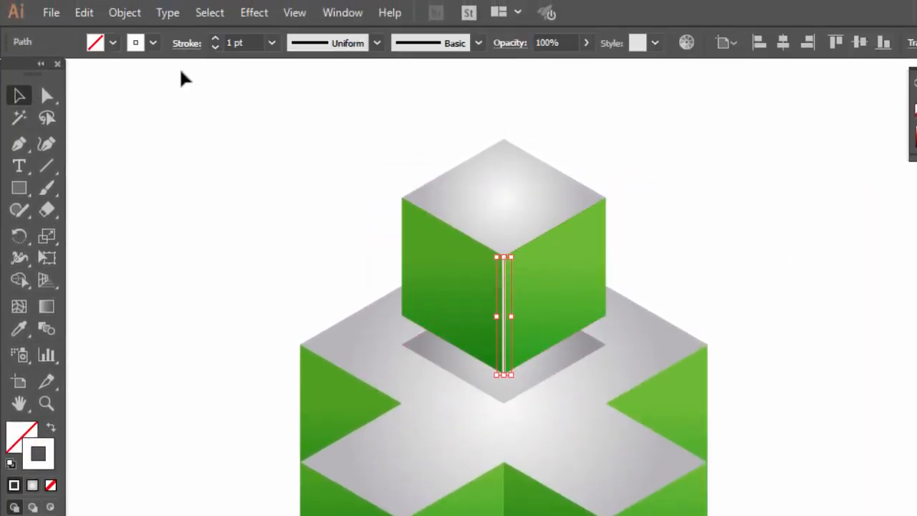
pyautogui.click(215, 38)
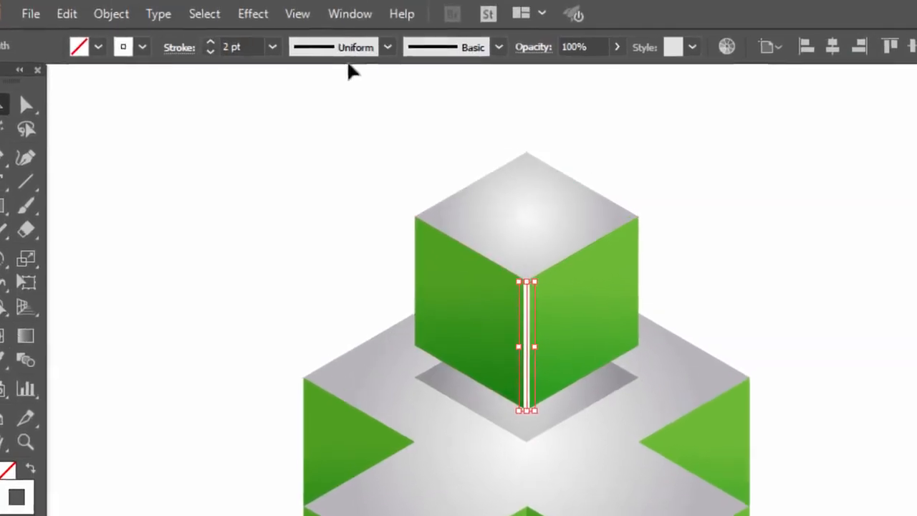
pyautogui.click(362, 47)
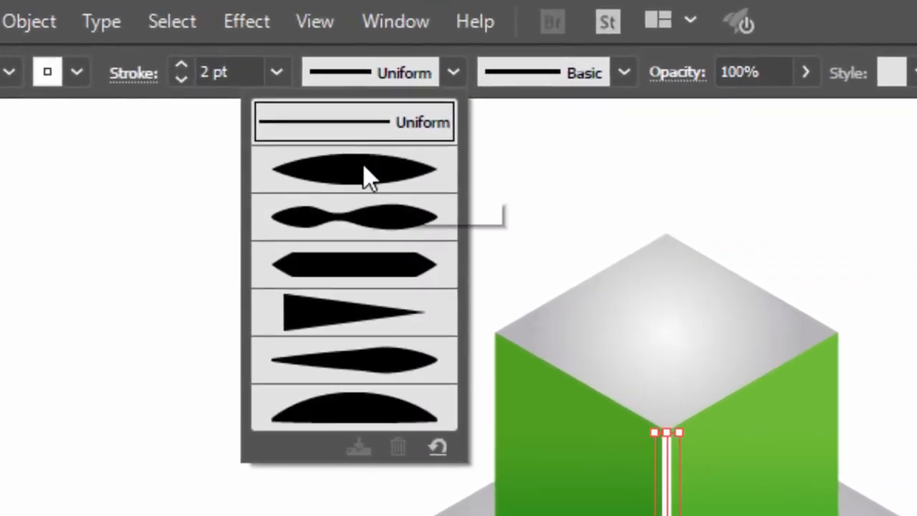
pyautogui.click(365, 172)
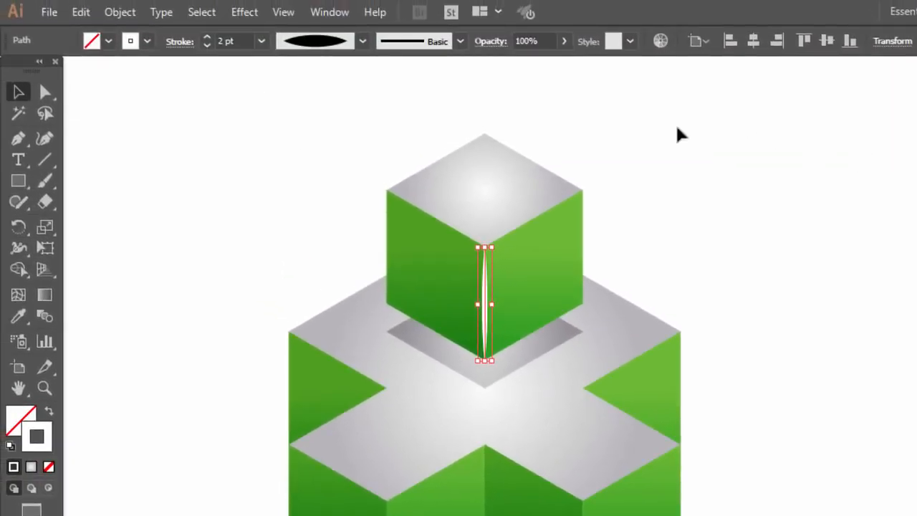
# Step: Apply a Gaussian Blur effect to the white edge highlight, adjusting its radius with the preview enabled
pyautogui.click(244, 12)
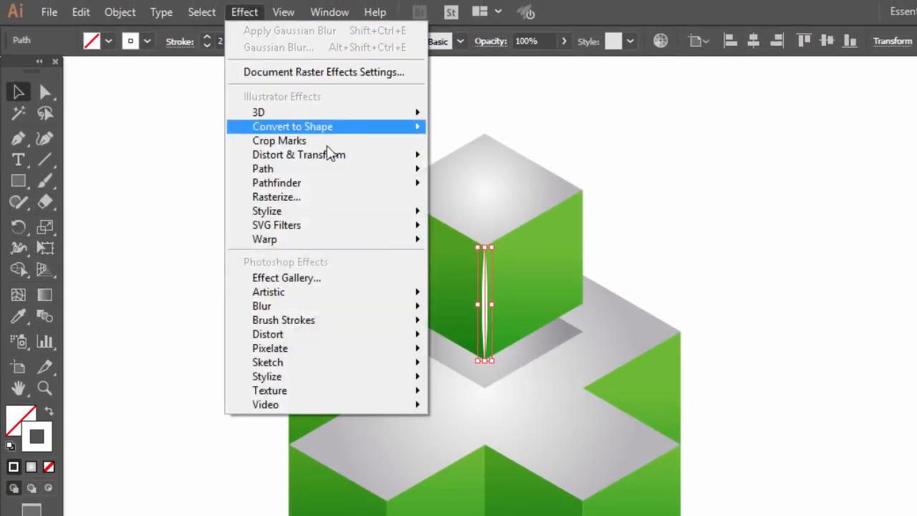
pyautogui.moveTo(277, 307)
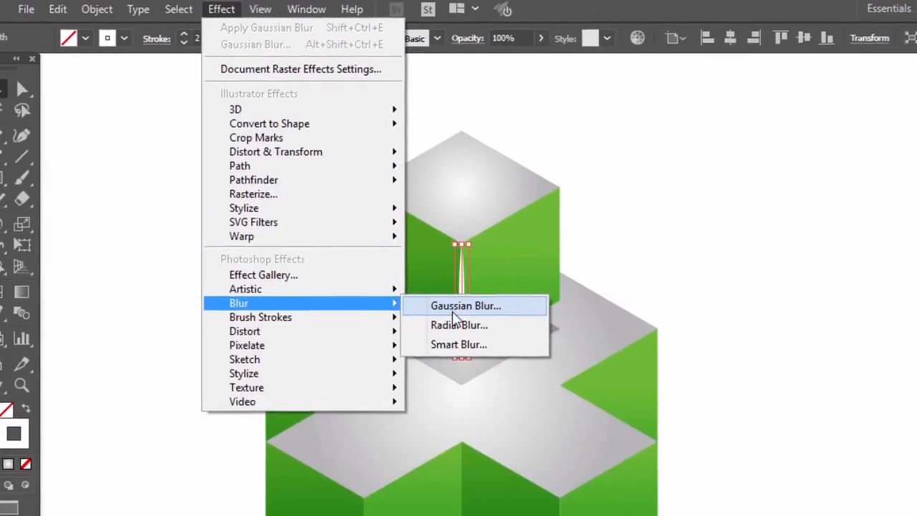
pyautogui.click(454, 308)
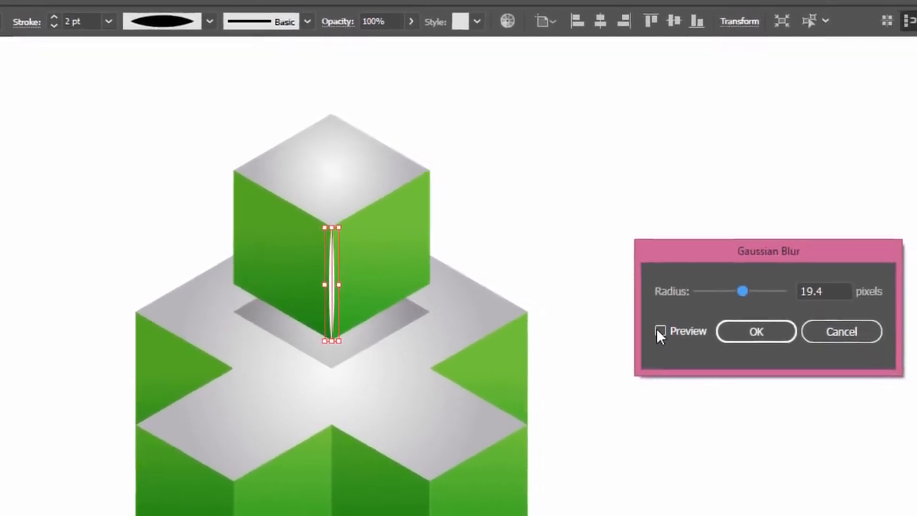
pyautogui.click(641, 328)
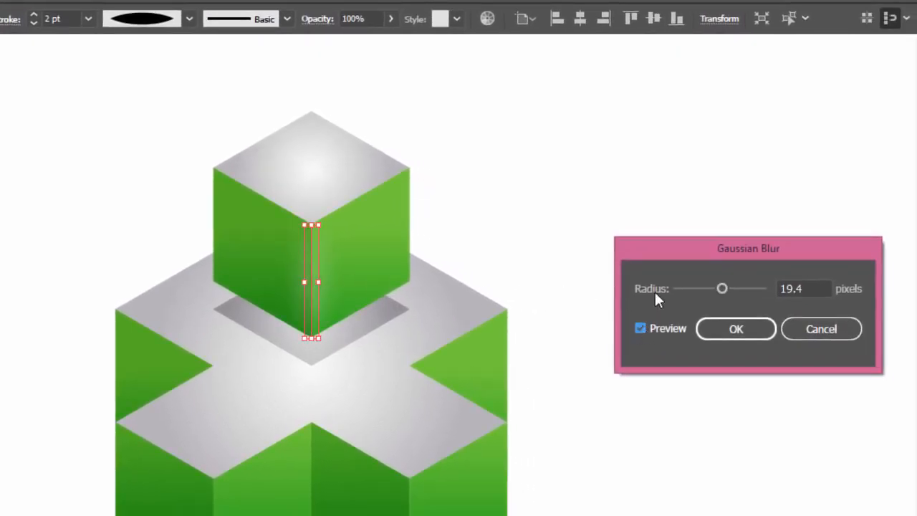
pyautogui.moveTo(725, 283)
pyautogui.mouseDown()
pyautogui.moveTo(712, 288)
pyautogui.moveTo(721, 291)
pyautogui.mouseUp()
pyautogui.click(731, 330)
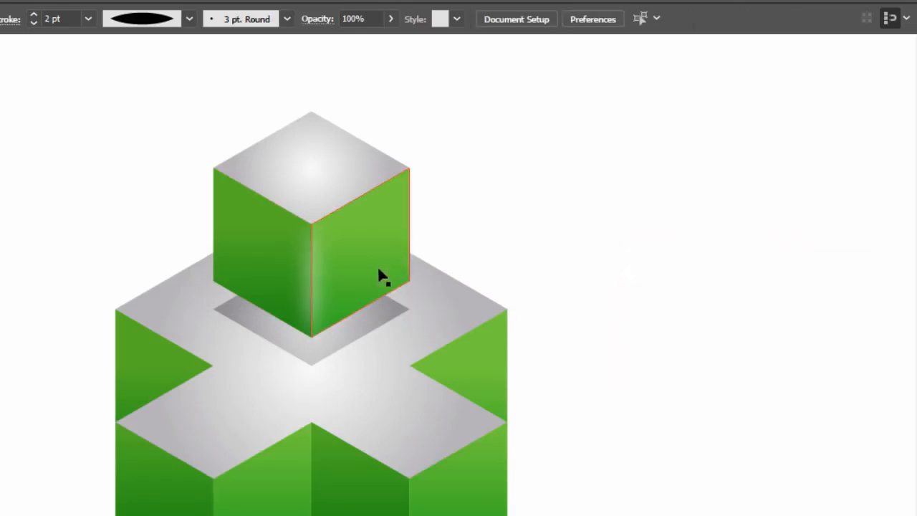
# Step: Set the blurred edge highlight's blending mode to Overlay and deselect it
pyautogui.click(311, 281)
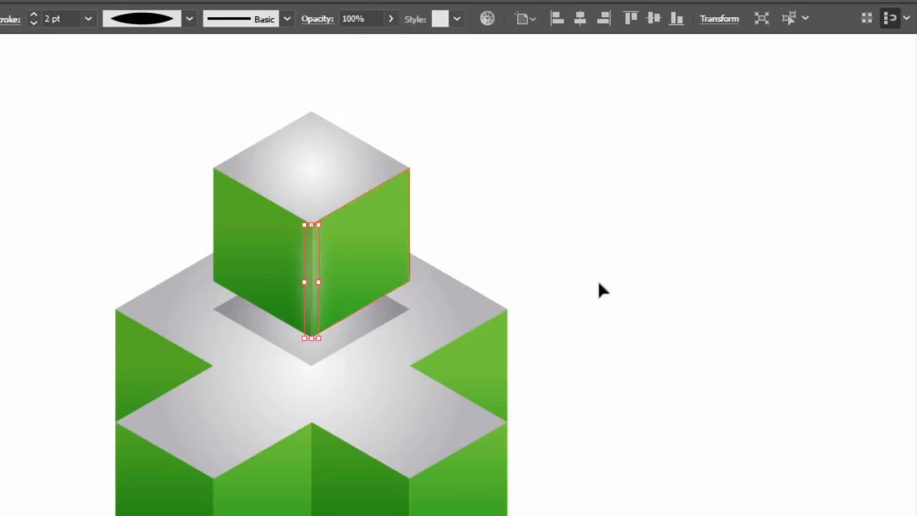
pyautogui.click(915, 337)
pyautogui.click(779, 300)
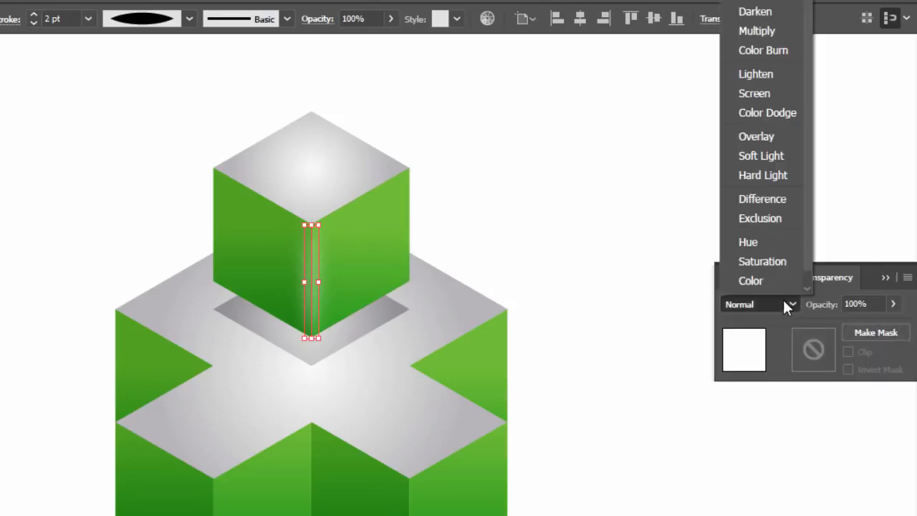
pyautogui.click(762, 142)
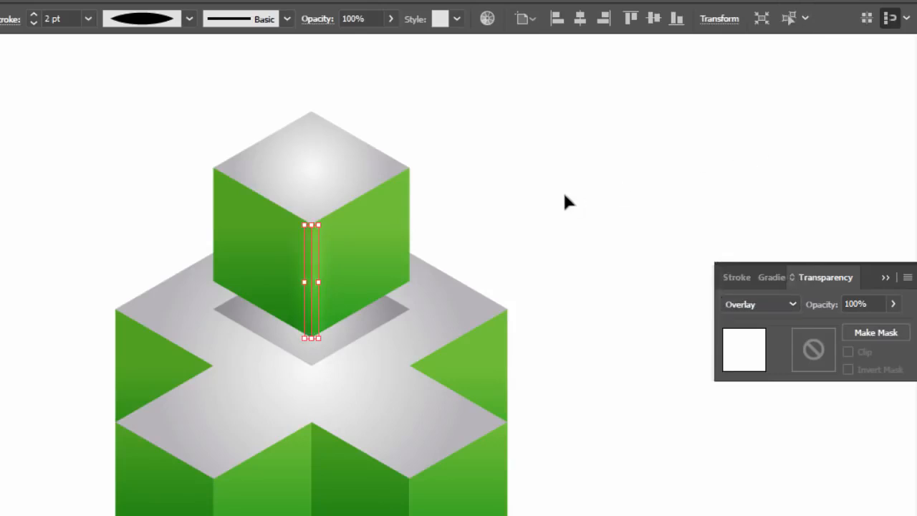
pyautogui.click(475, 230)
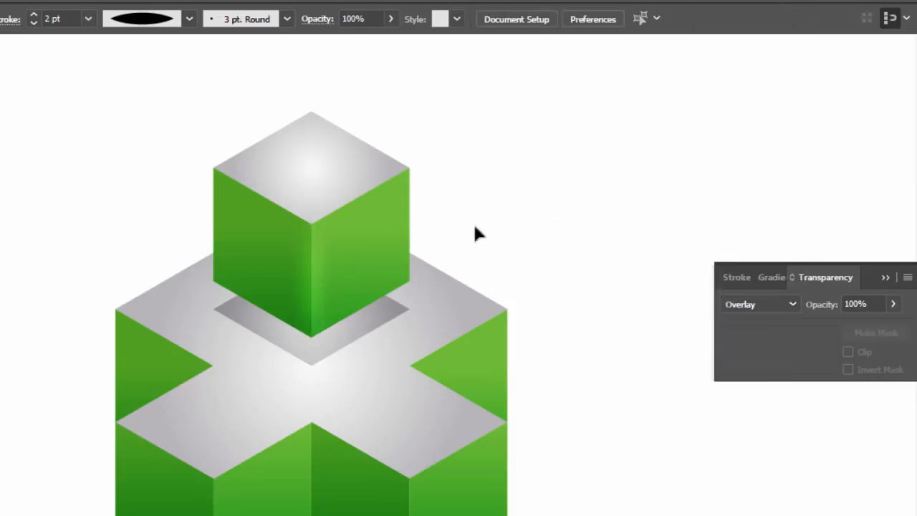
pyautogui.click(886, 278)
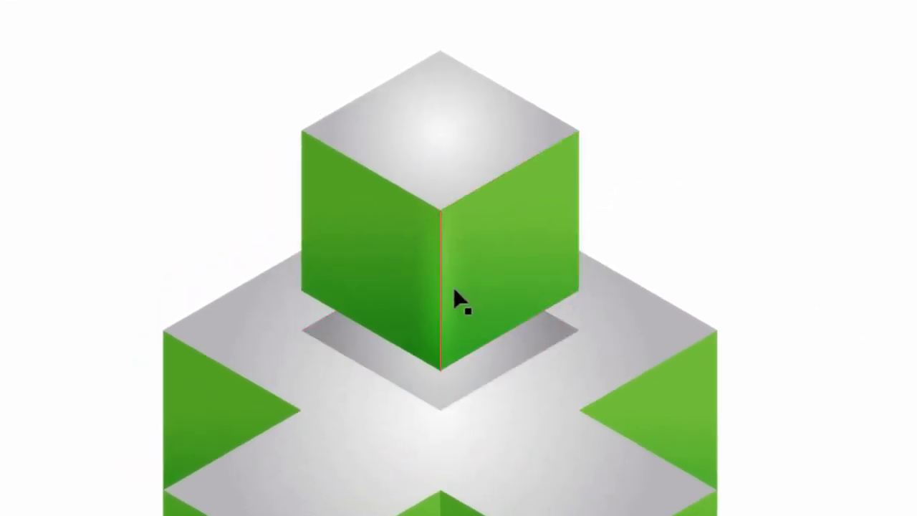
# Step: Duplicate the edge highlight onto the floating cube's outer left and right vertical edges
pyautogui.click(443, 281)
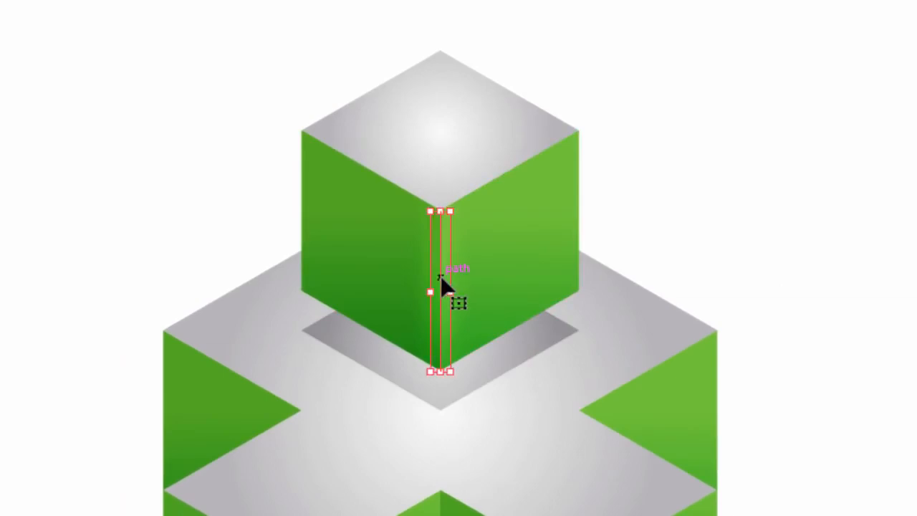
pyautogui.moveTo(470, 274); pyautogui.dragTo(302, 199)
pyautogui.click(812, 206)
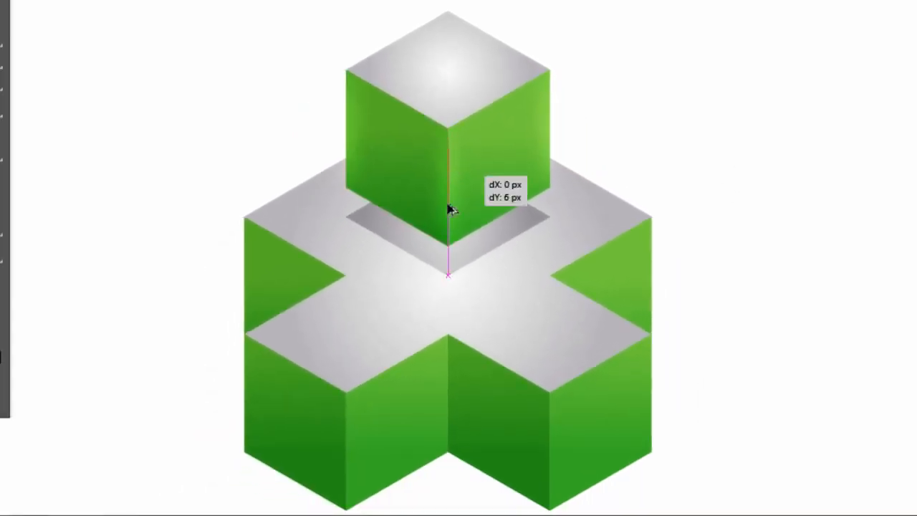
# Step: Duplicate the edge highlight onto the cross block's outer, front and inner vertical edges, and deselect
pyautogui.moveTo(444, 254); pyautogui.dragTo(211, 305)
pyautogui.moveTo(246, 253); pyautogui.dragTo(348, 426)
pyautogui.moveTo(351, 423); pyautogui.dragTo(653, 245)
pyautogui.click(726, 233)
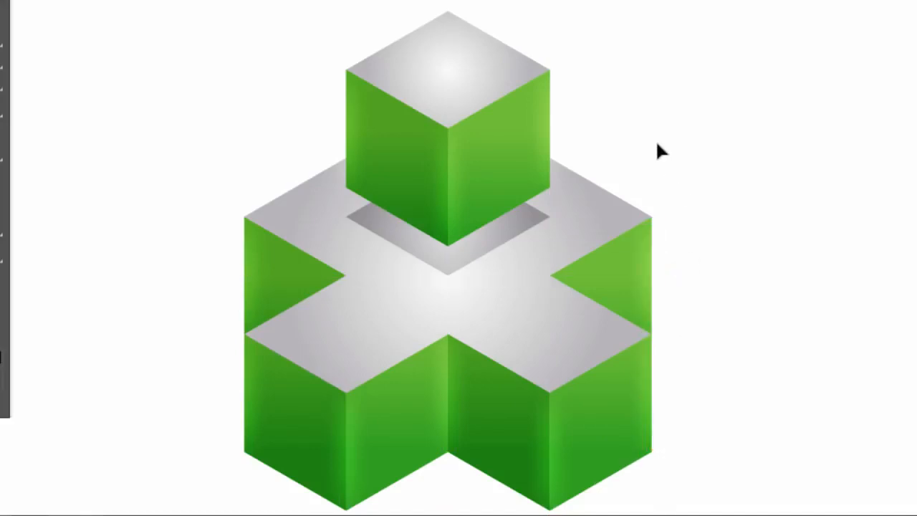
# Step: Delete the grey and green gradient swatch squares above the artwork
pyautogui.scroll(-2, 651, 133)
pyautogui.scroll(3, 651, 50)
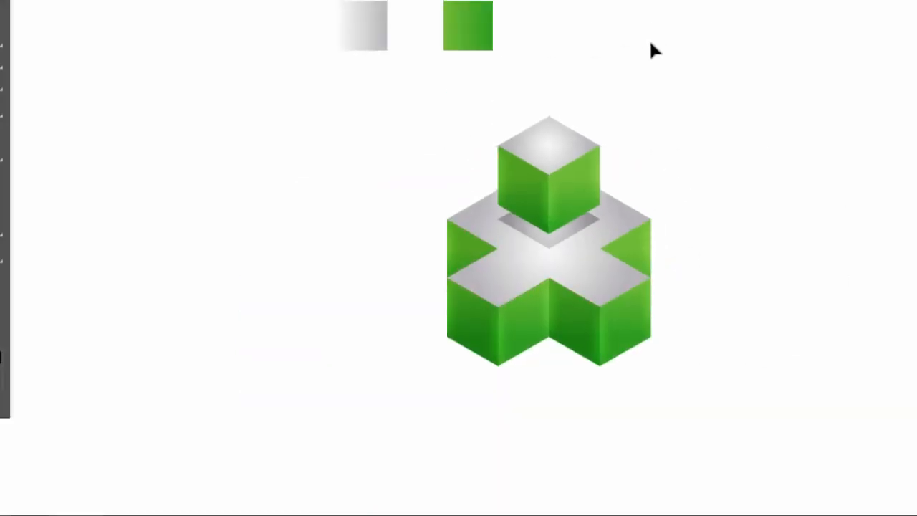
pyautogui.moveTo(573, 7); pyautogui.dragTo(263, 89)
pyautogui.press('Delete')
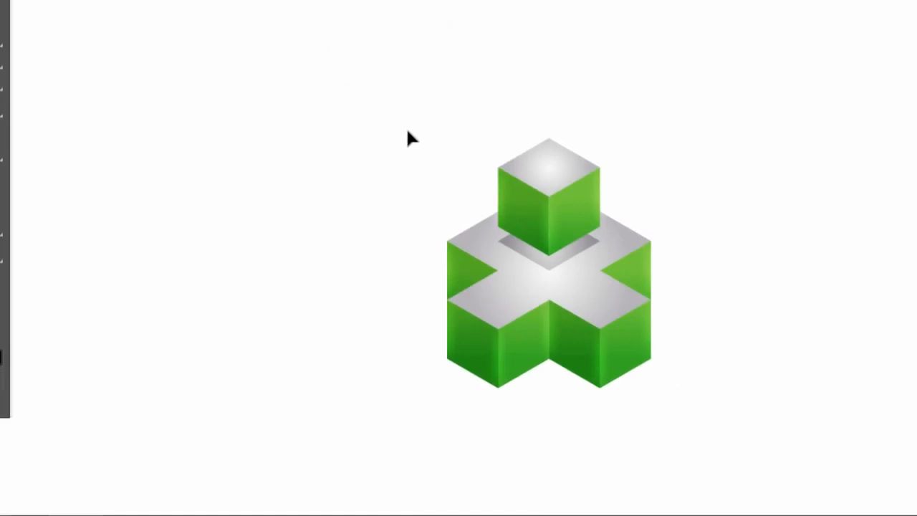